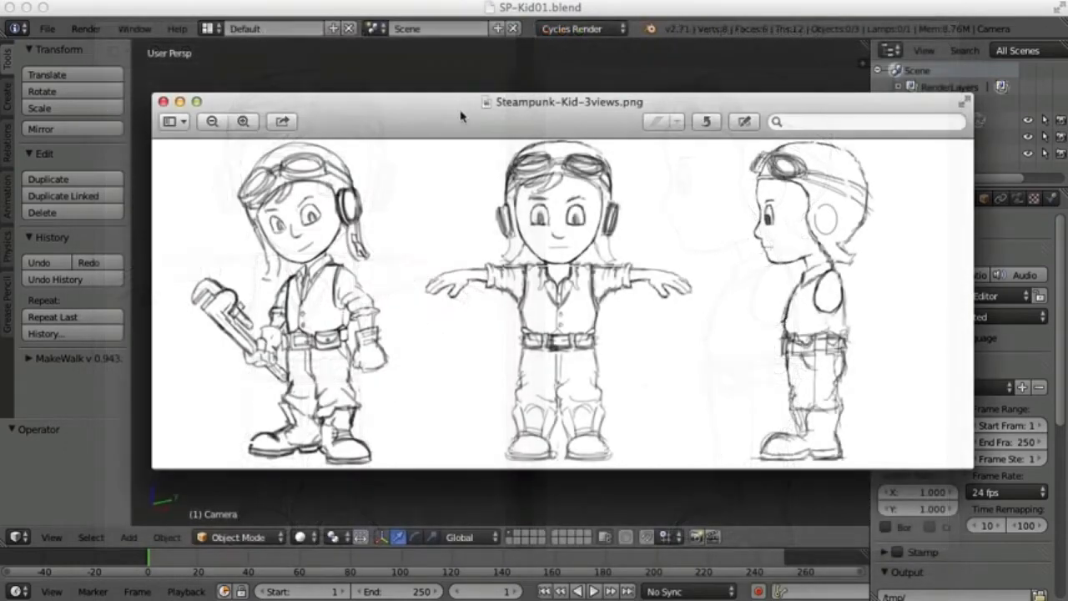
- Minimize the reference sketch preview and enable background images in the 3D view's properties
left_click(180, 101)
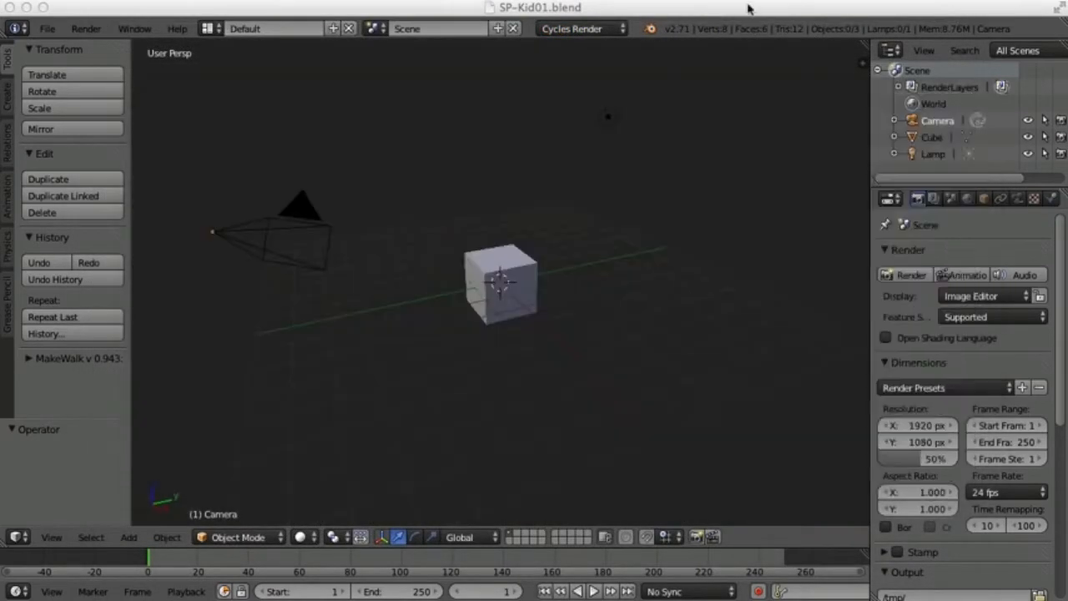
left_click(721, 227)
key("n")
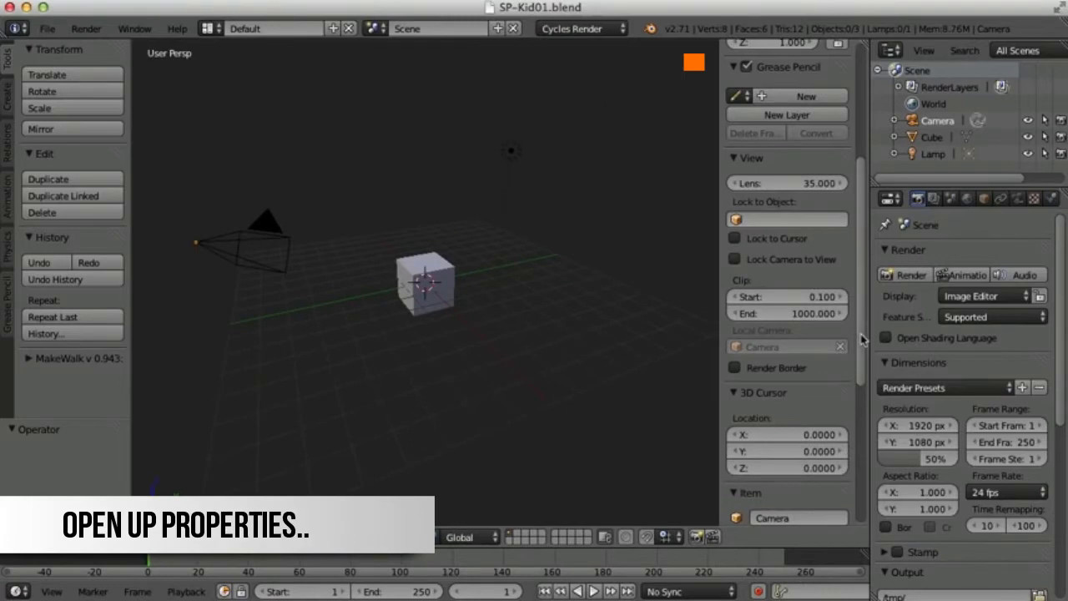
left_click_drag(862, 338, 852, 485)
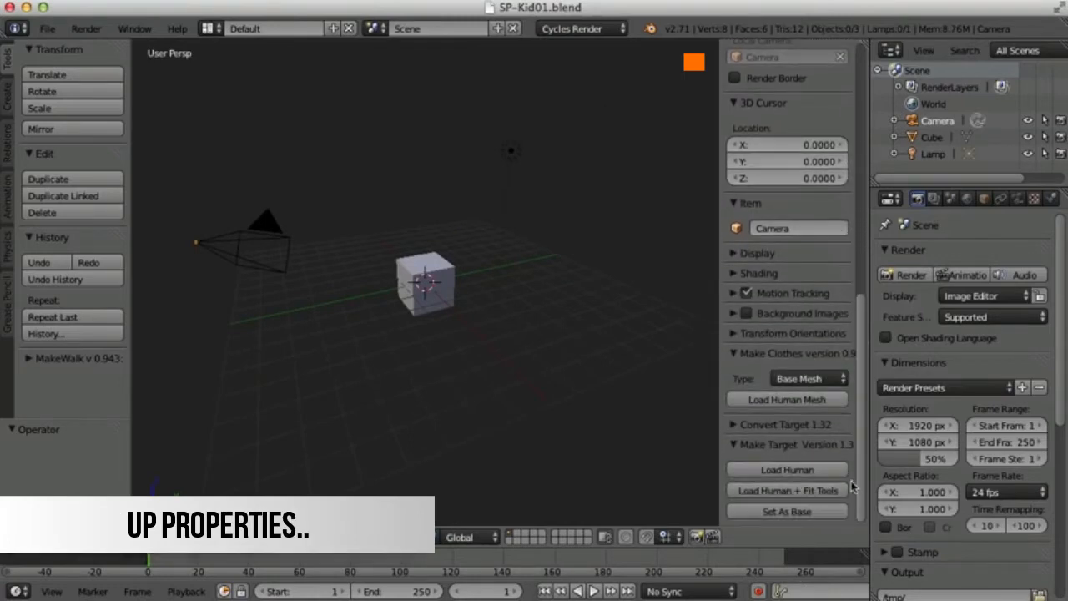
left_click(732, 314)
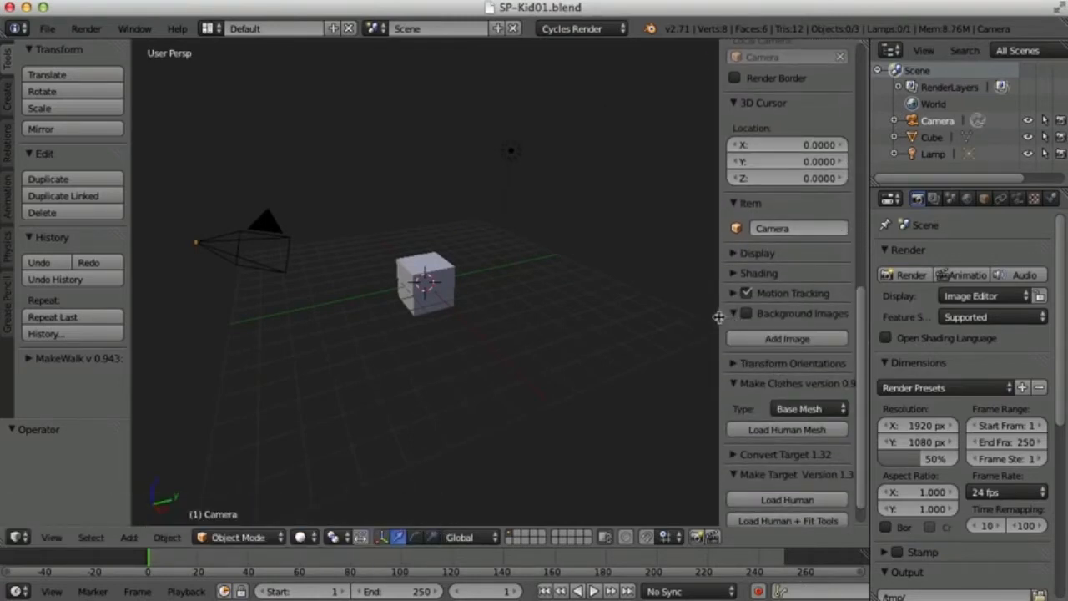
left_click_drag(718, 316, 697, 316)
left_click(722, 314)
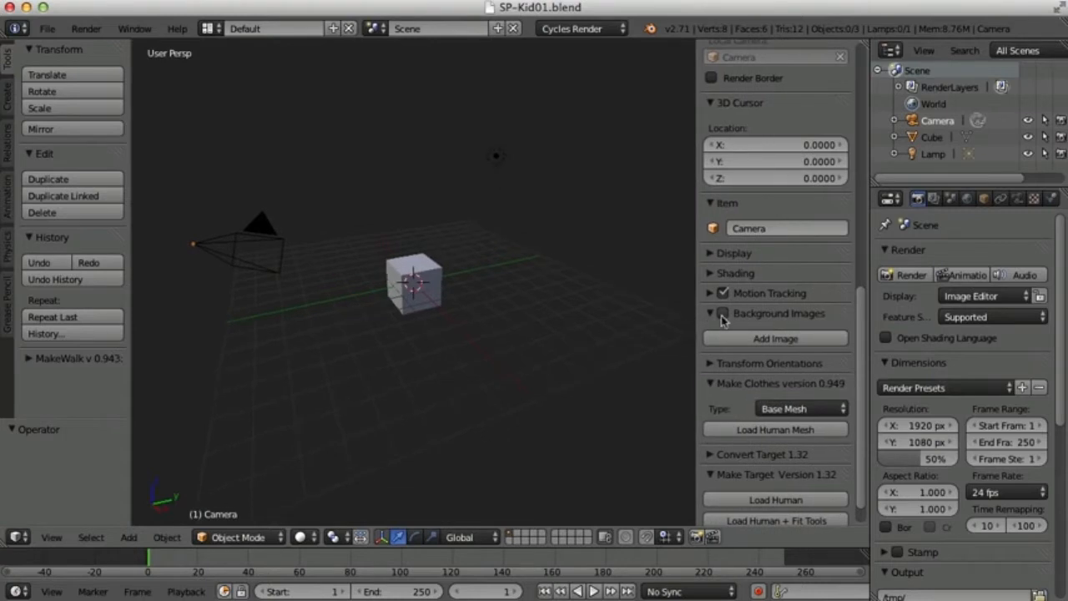
- Add a background image to the 3D view and load steampunk-kid-front.png into it
left_click(796, 342)
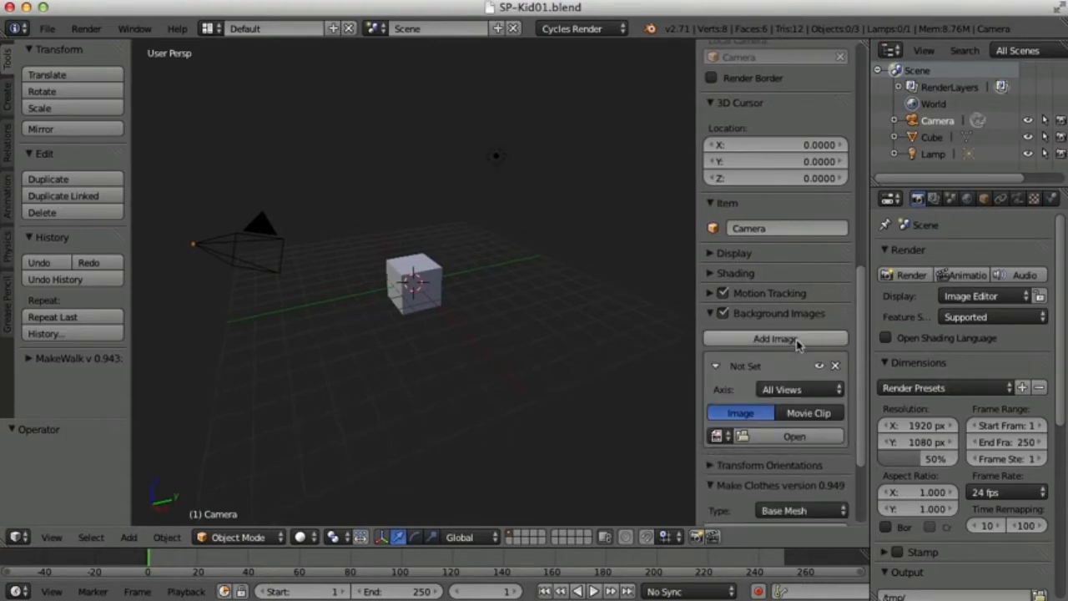
left_click(802, 436)
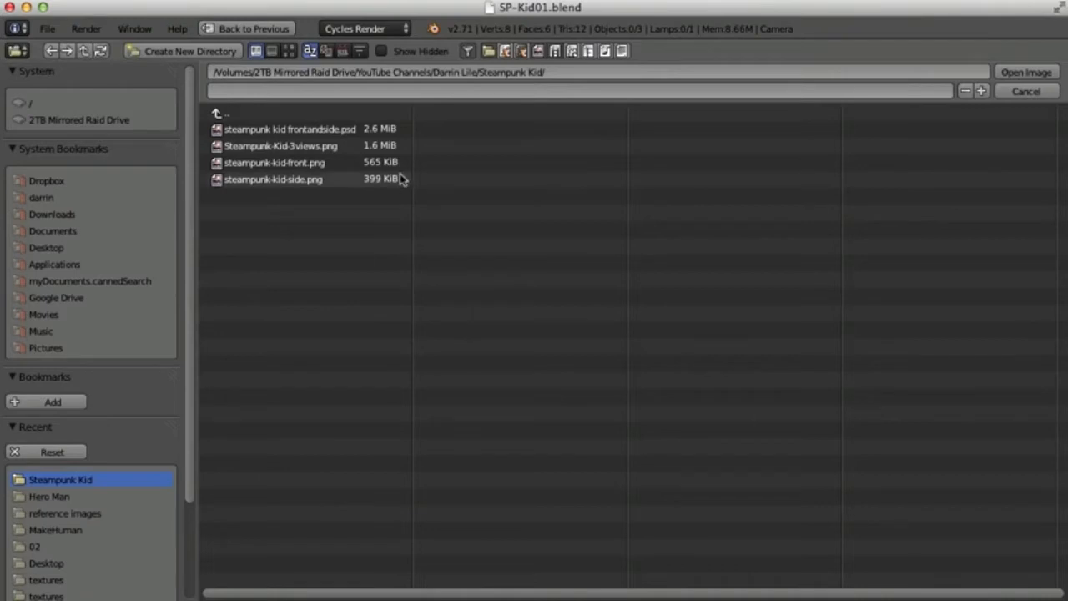
left_click(269, 166)
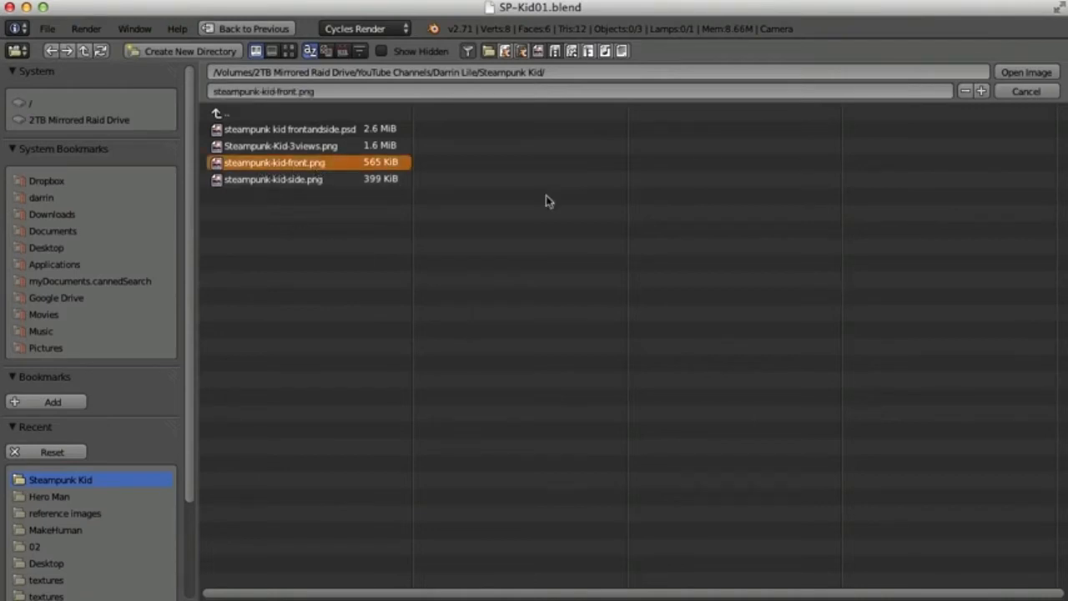
left_click(1025, 72)
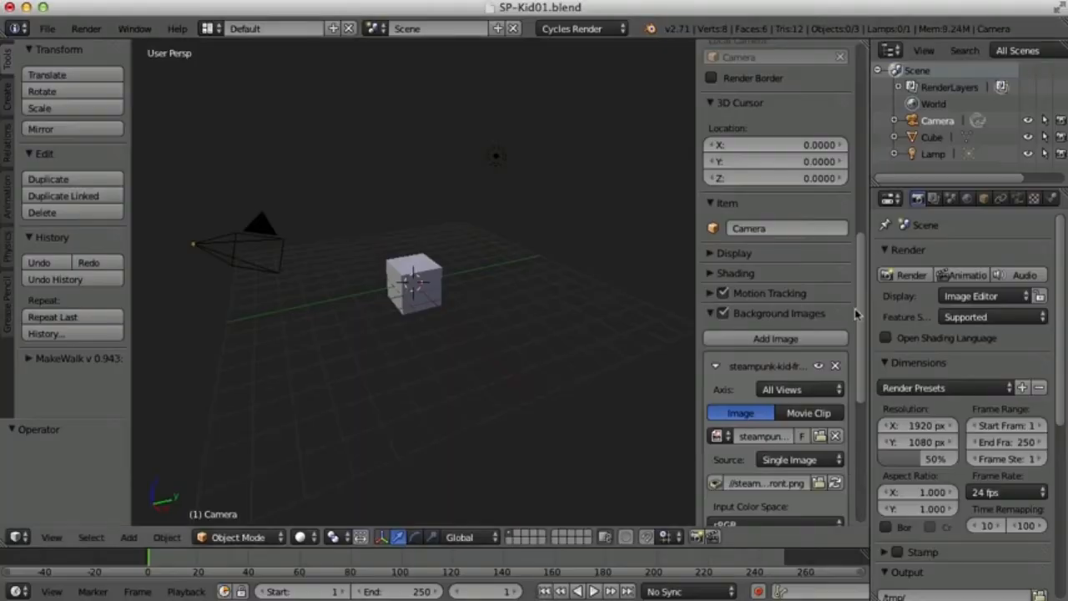
- Assign the steampunk-kid-front.png background to the Front axis, collapse its settings, and check it in the front view
left_click_drag(855, 312, 860, 382)
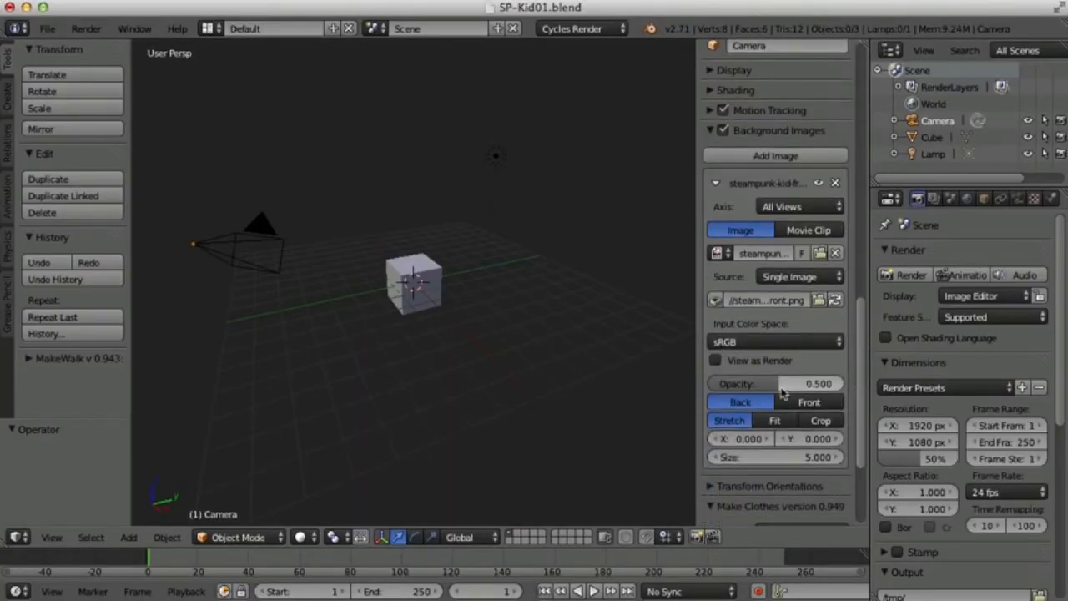
left_click_drag(697, 353, 649, 353)
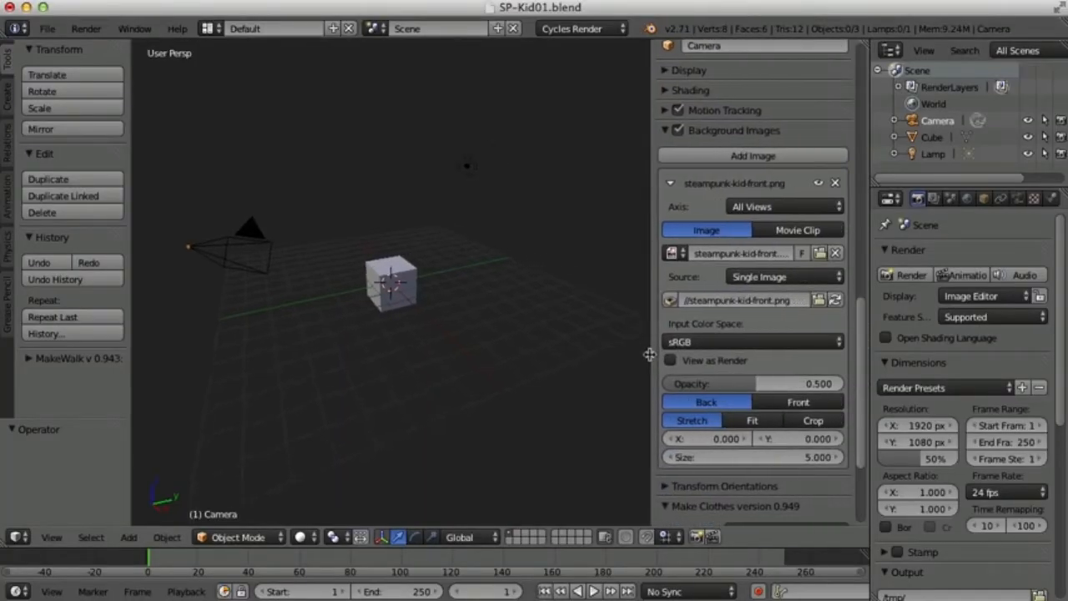
left_click(806, 208)
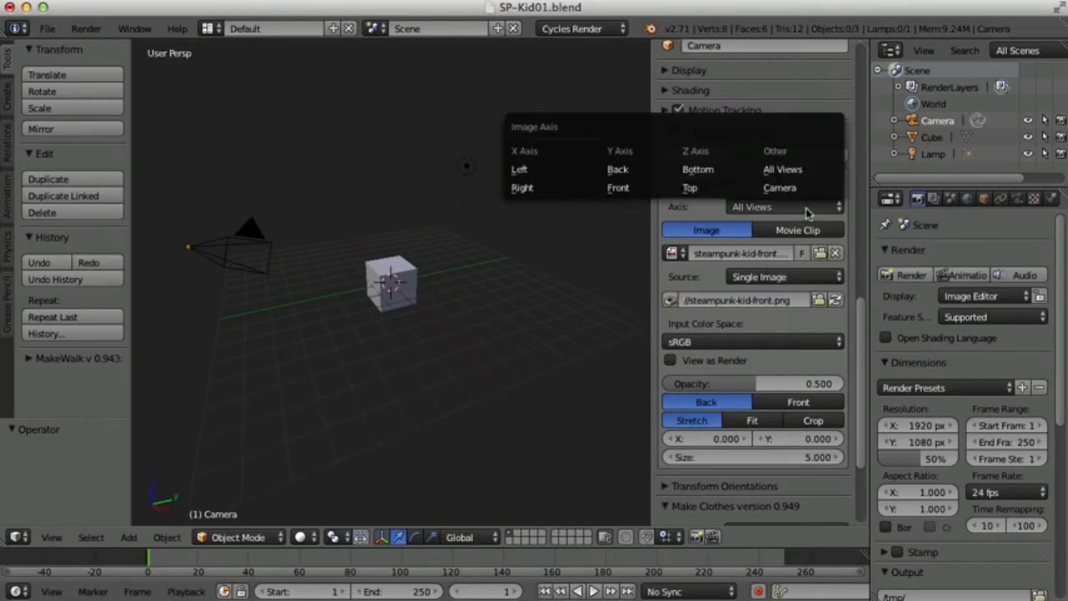
left_click(620, 190)
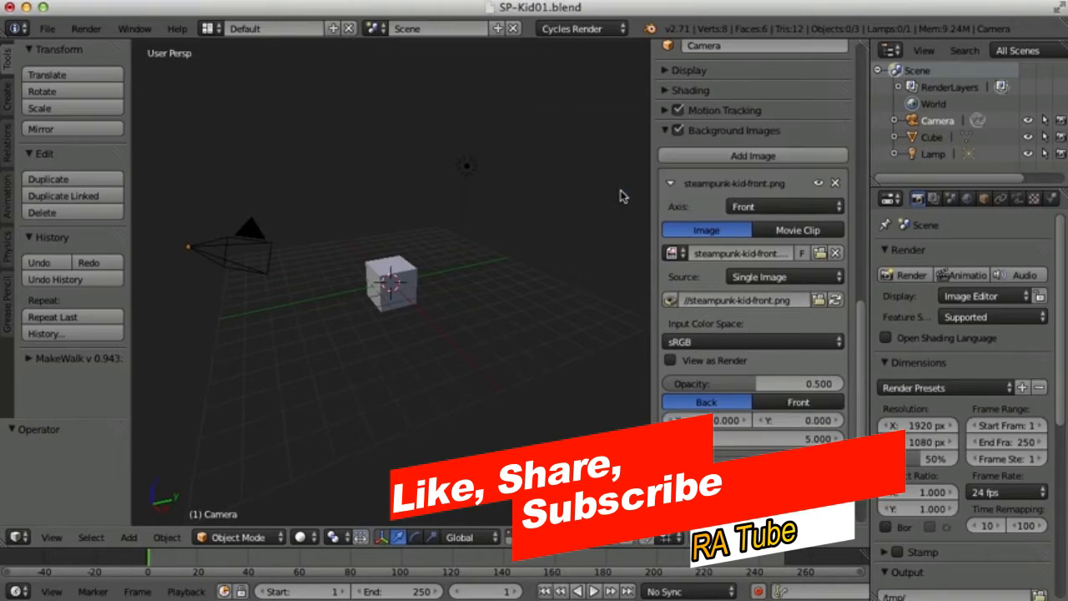
left_click(669, 184)
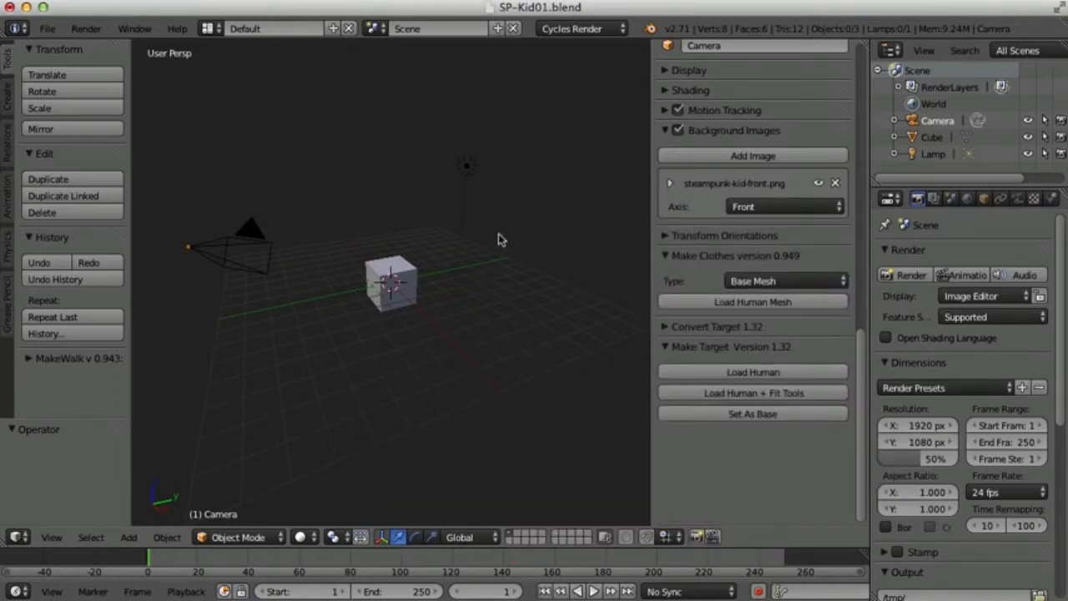
key("KP_1")
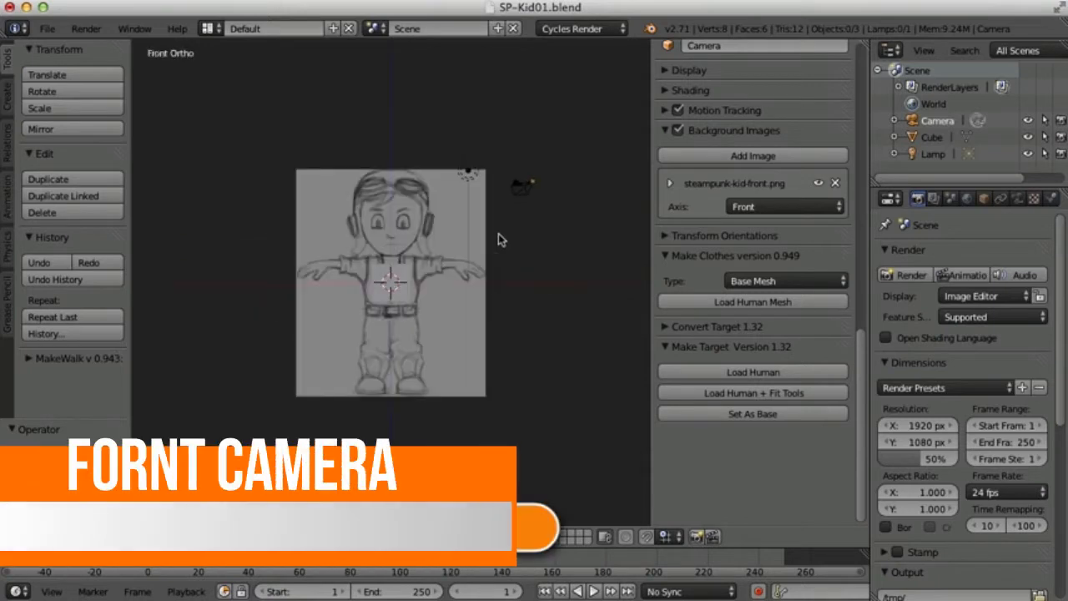
- Delete all default objects from the scene: the camera, cube and lamp
middle_click_drag(558, 241, 477, 286)
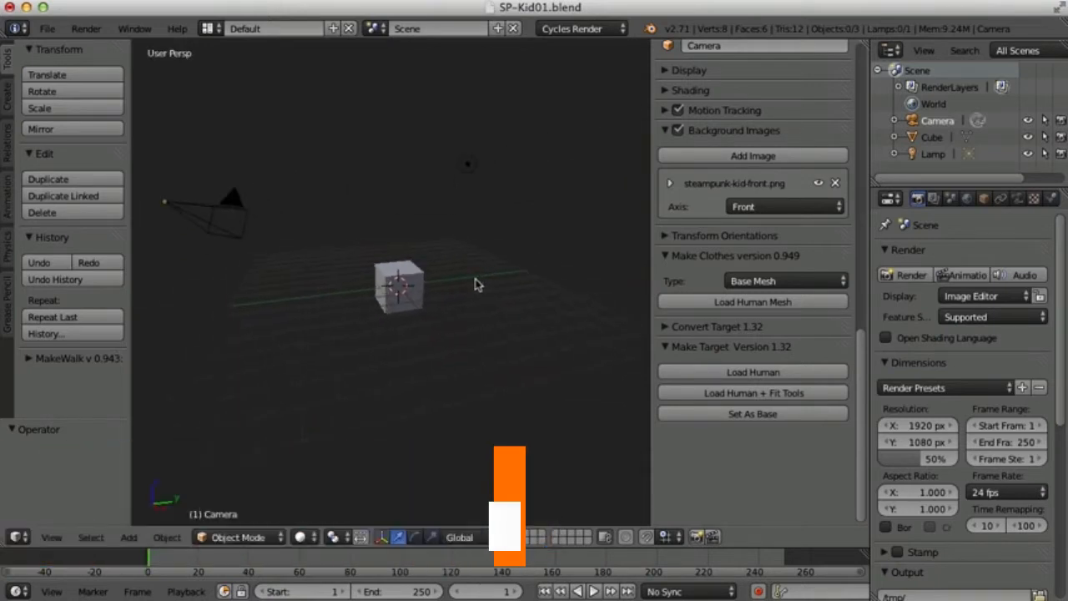
key("a")
key("x")
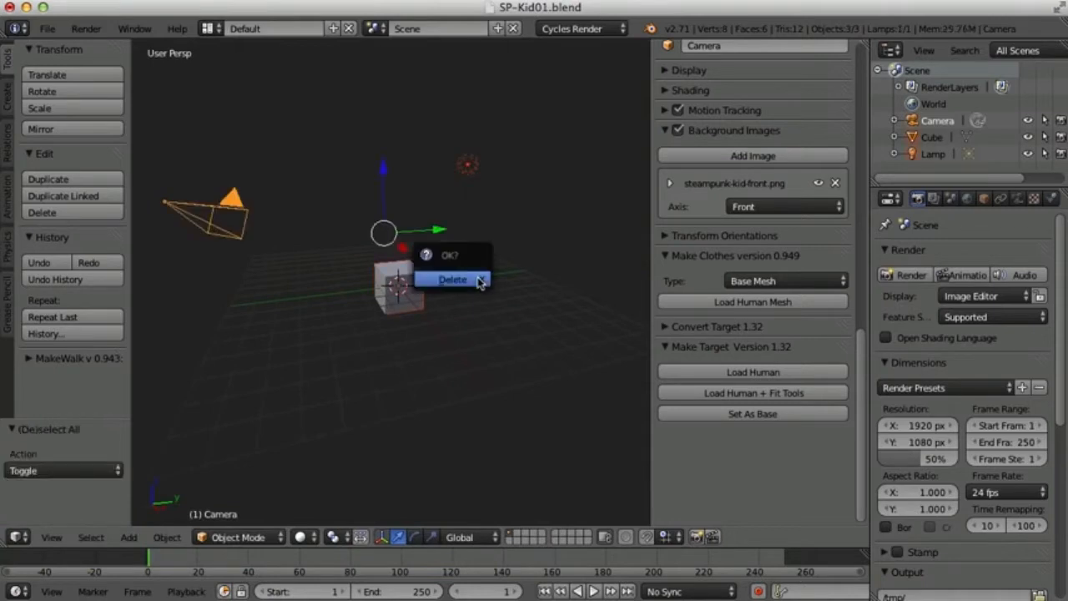
left_click(477, 281)
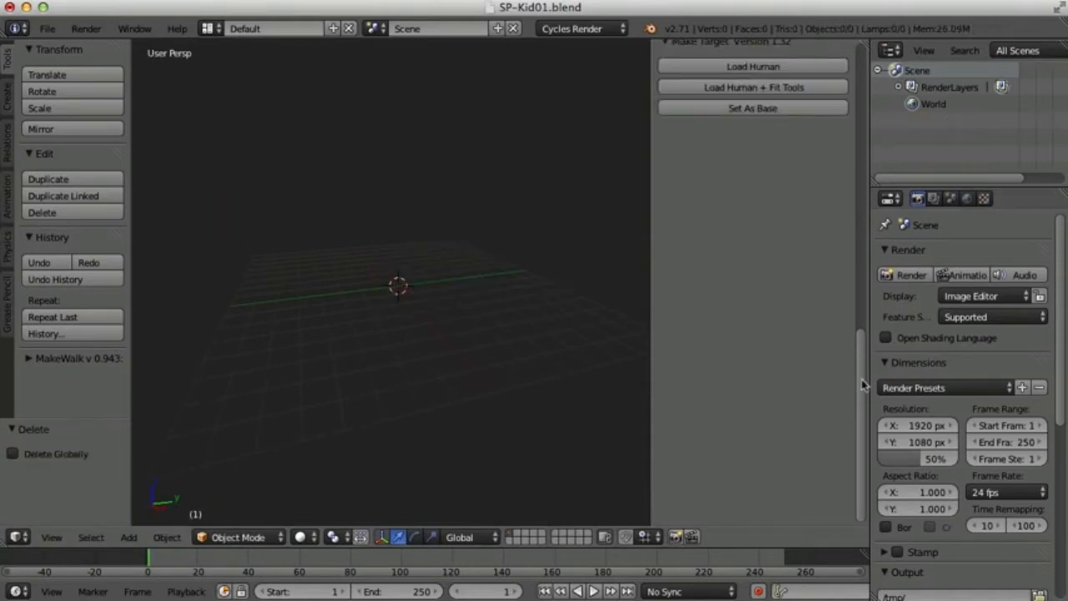
- Add steampunk-kid-side.png as a second background image on the Right axis, and close the view properties
scroll(859, 267, "up", 8)
scroll(860, 250, "up", 5)
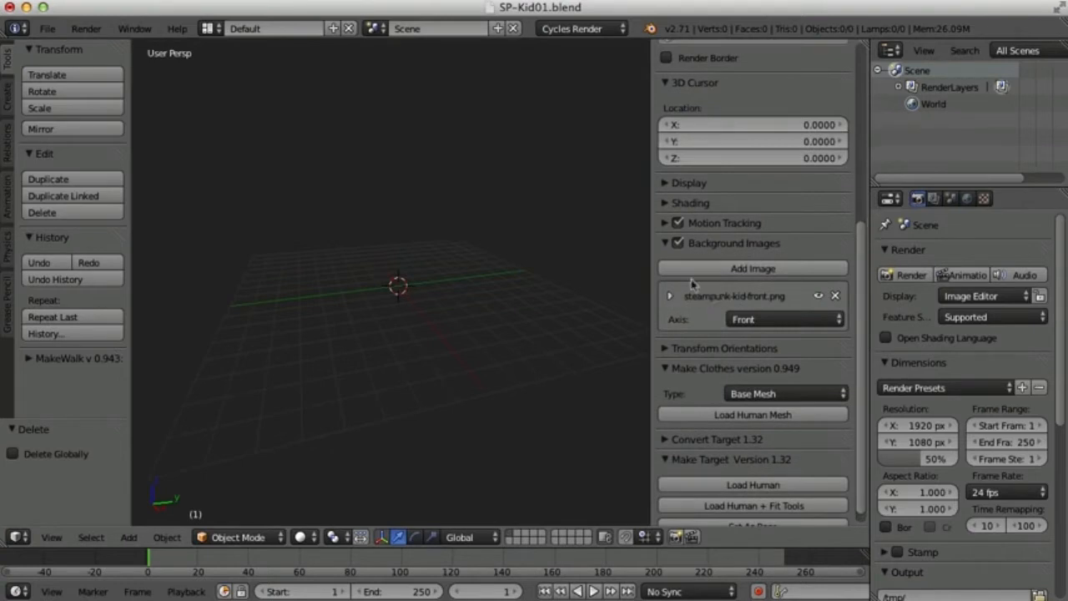
left_click(740, 269)
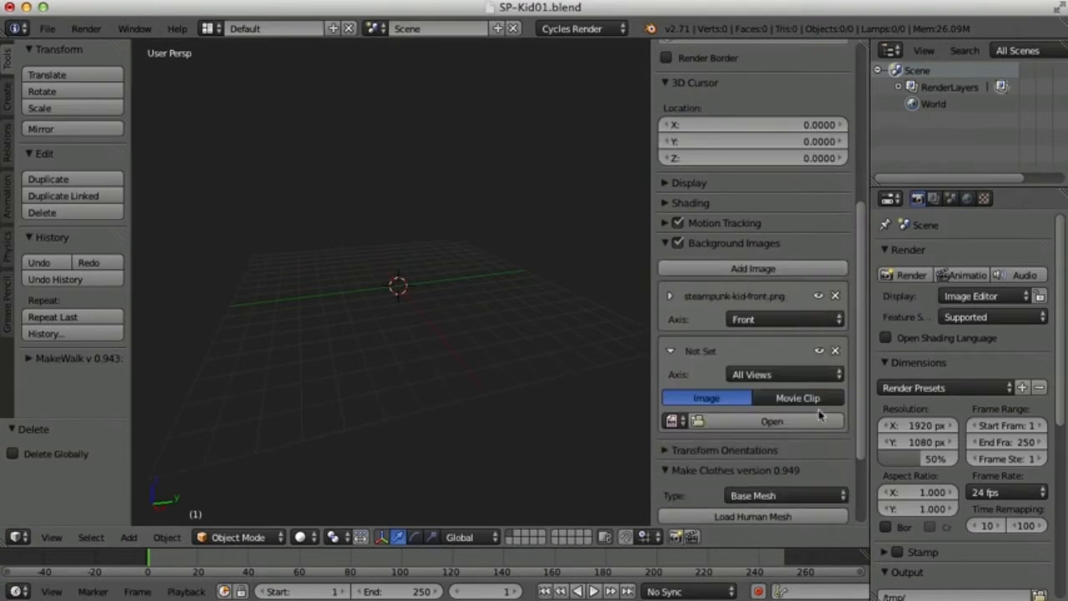
left_click(749, 421)
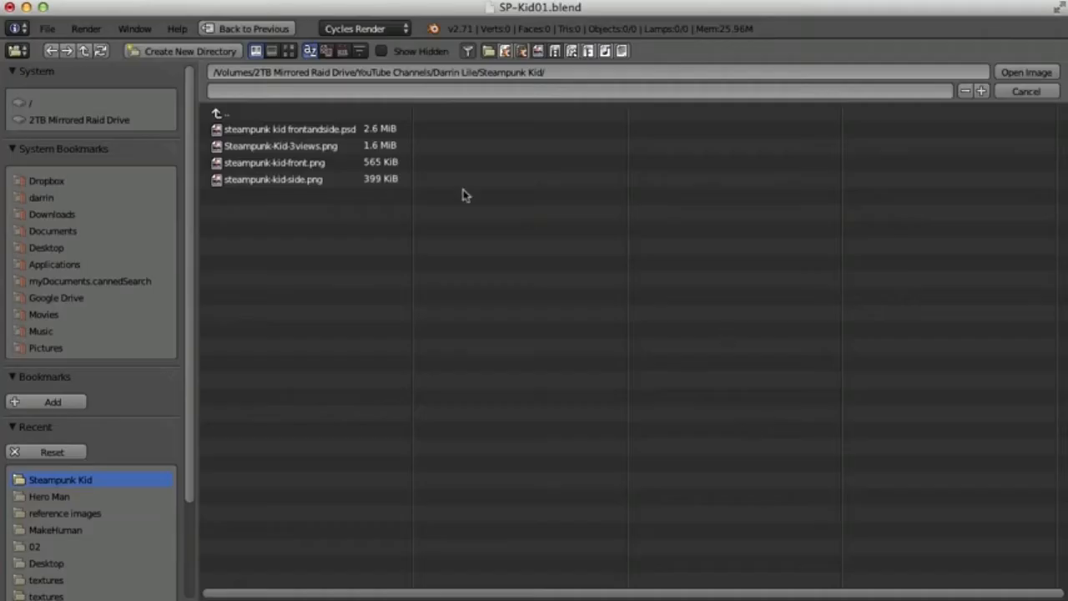
left_click(279, 182)
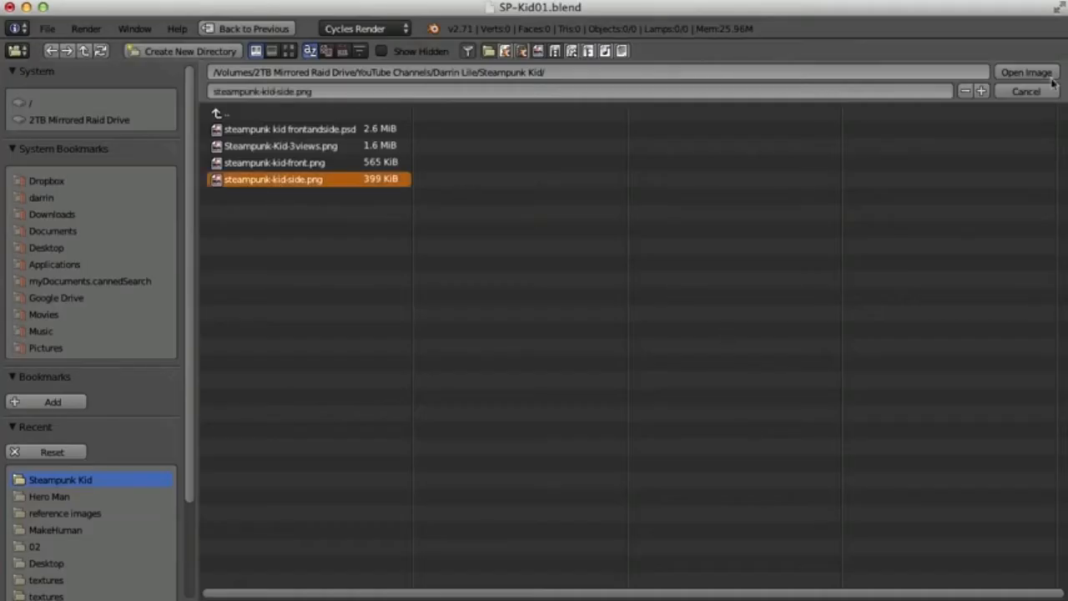
left_click(1024, 72)
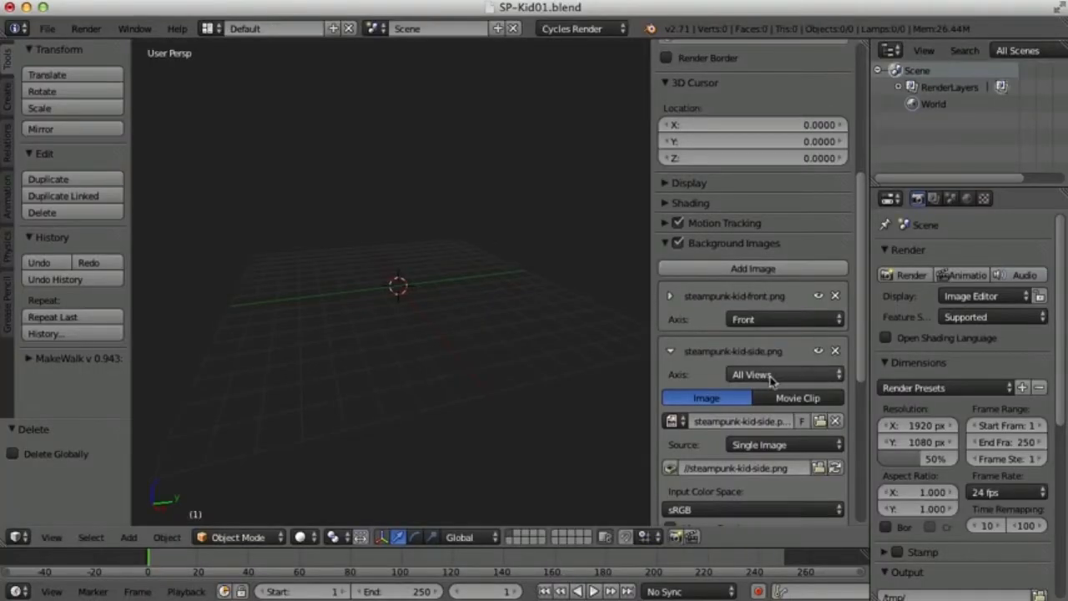
left_click(771, 377)
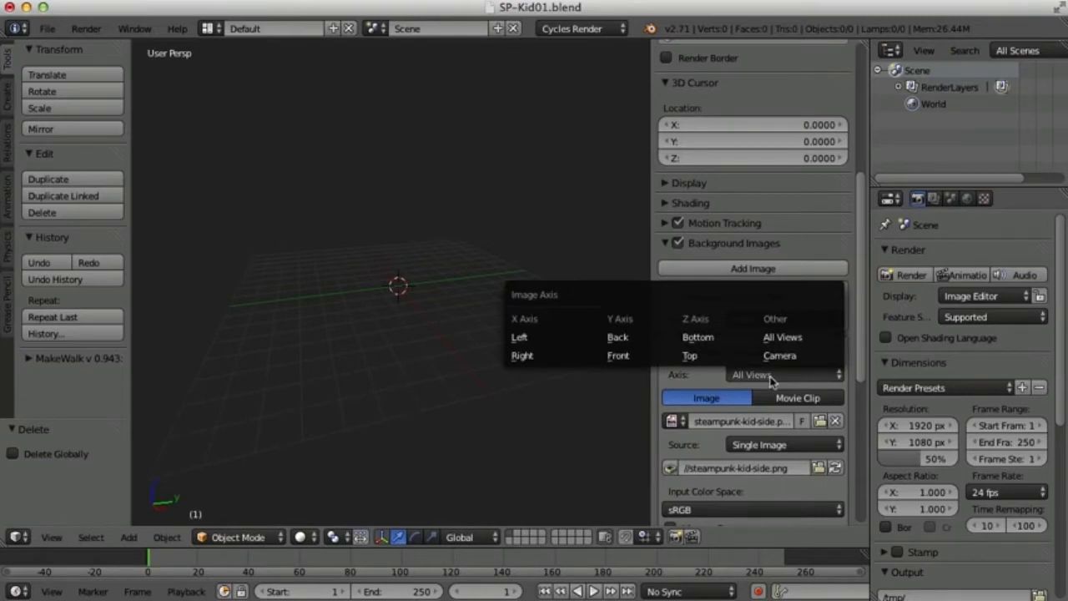
left_click(533, 357)
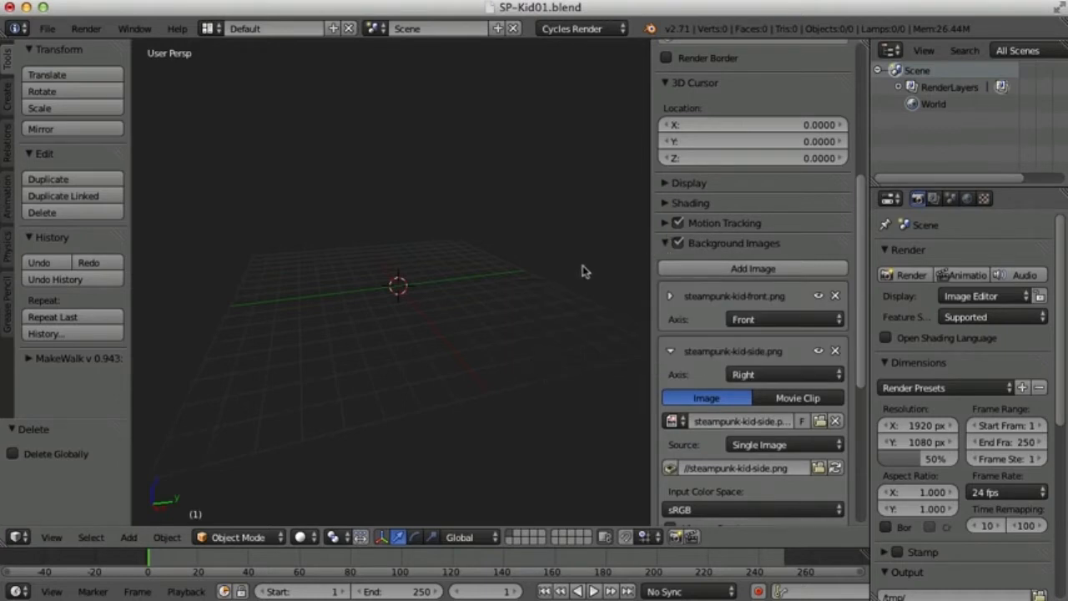
key("n")
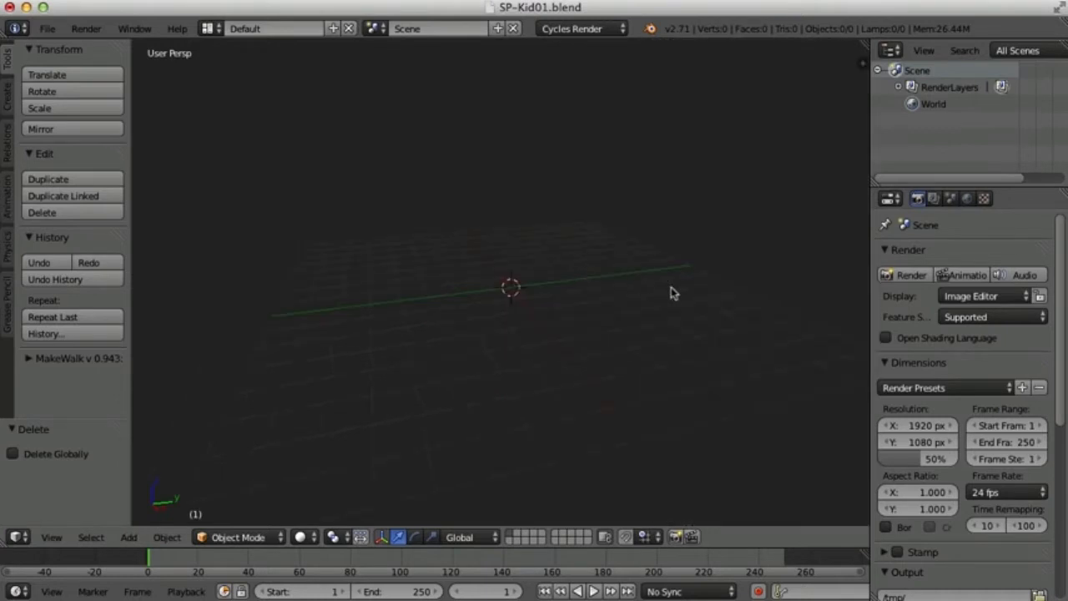
- Check the side and front background sketches in the right and front orthographic views
key("KP_3")
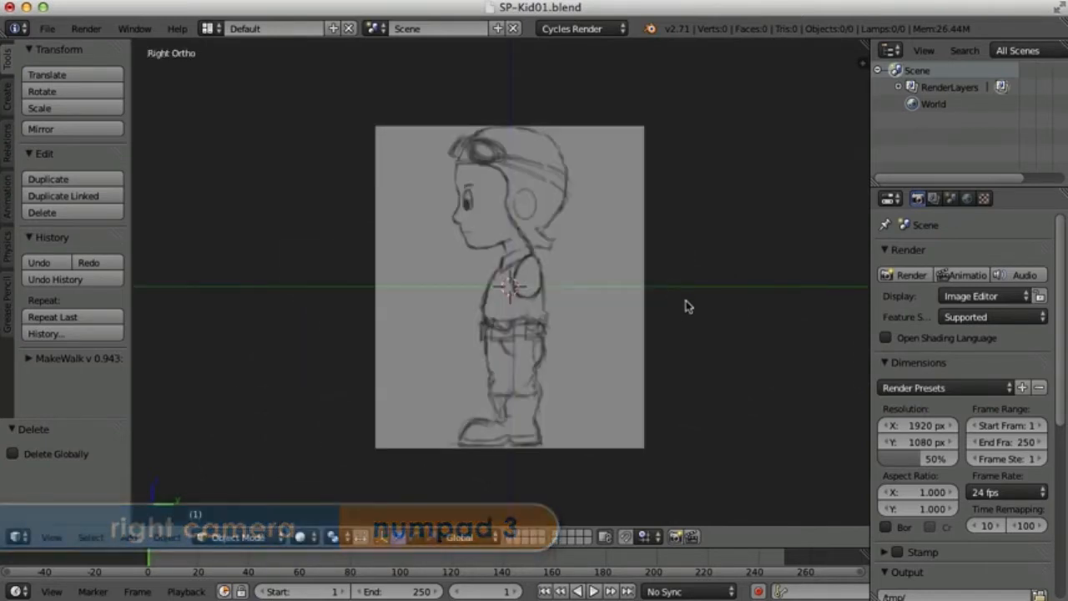
key("KP_1")
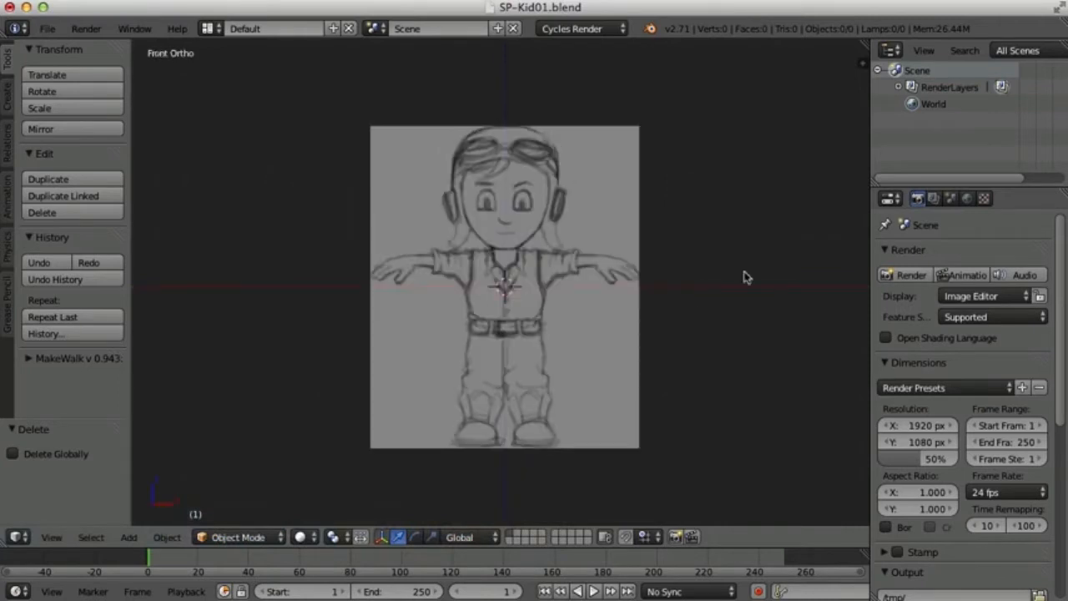
mouse_move(709, 231)
middle_mouse_down()
mouse_move(709, 243)
mouse_move(636, 288)
middle_mouse_up()
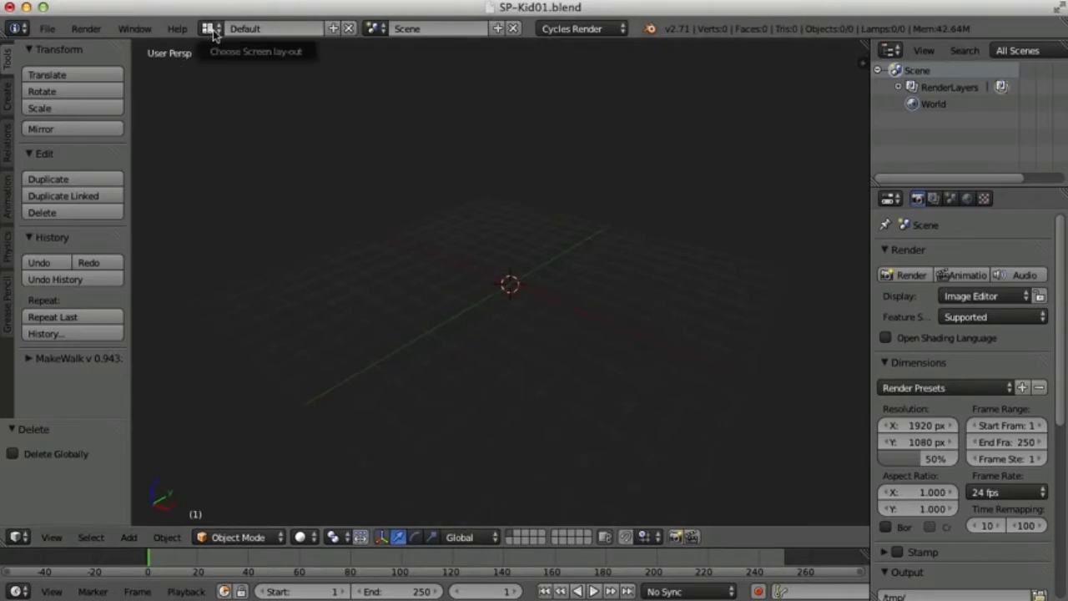
- Create a new screen layout from the Default one and name it "character modeling"
left_click(333, 29)
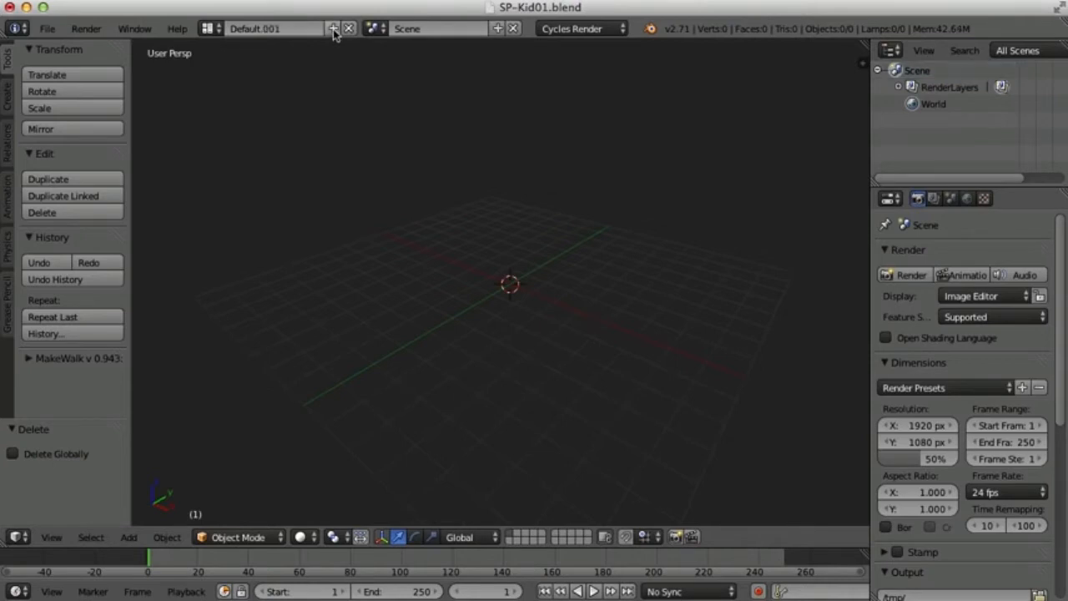
double_click(290, 29)
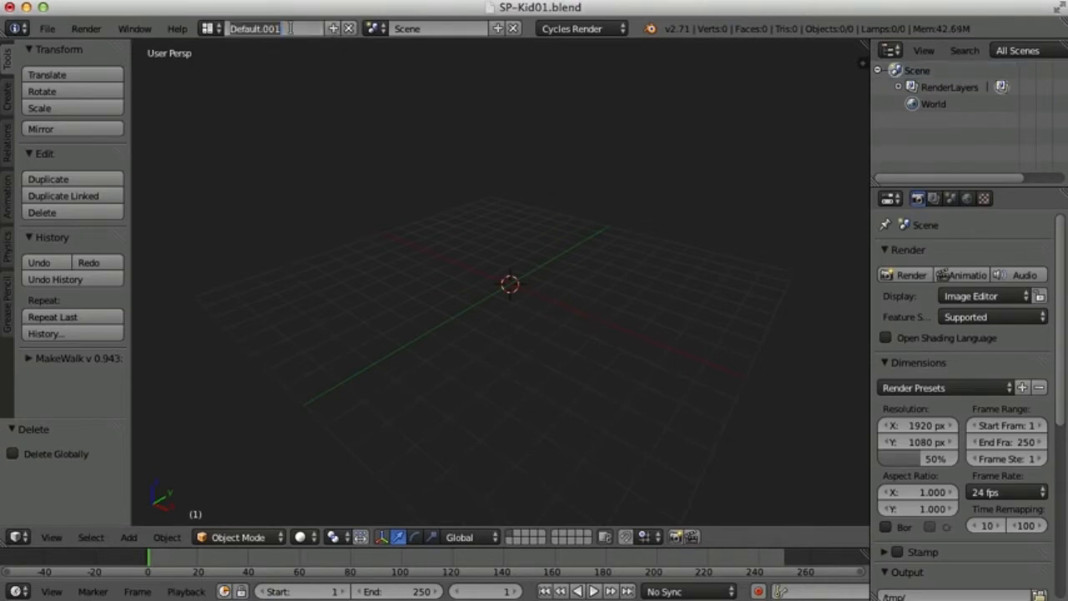
type("character mode")
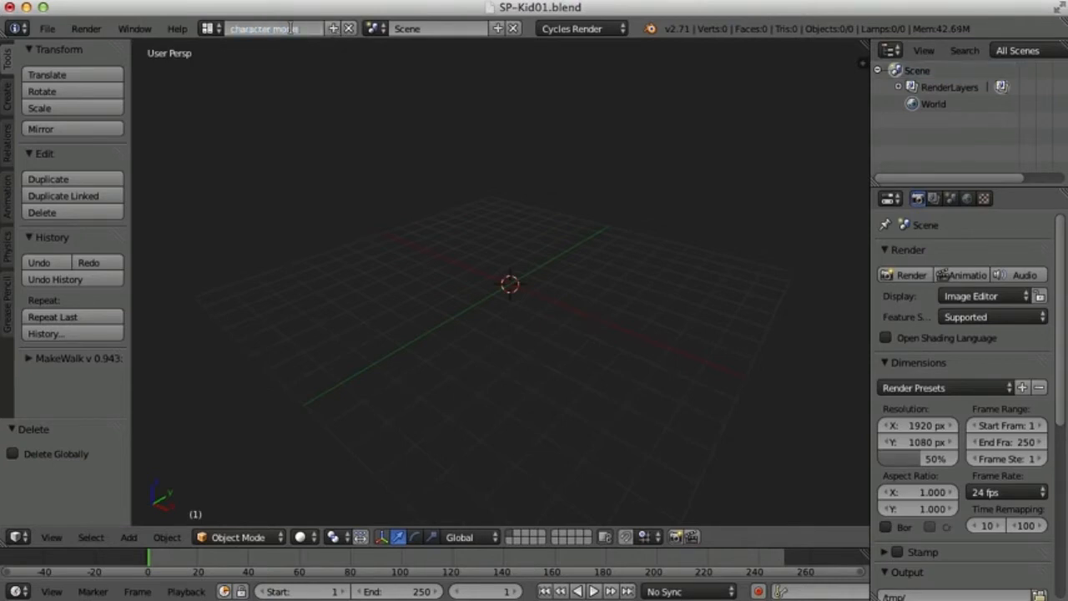
type("ling")
key("Return")
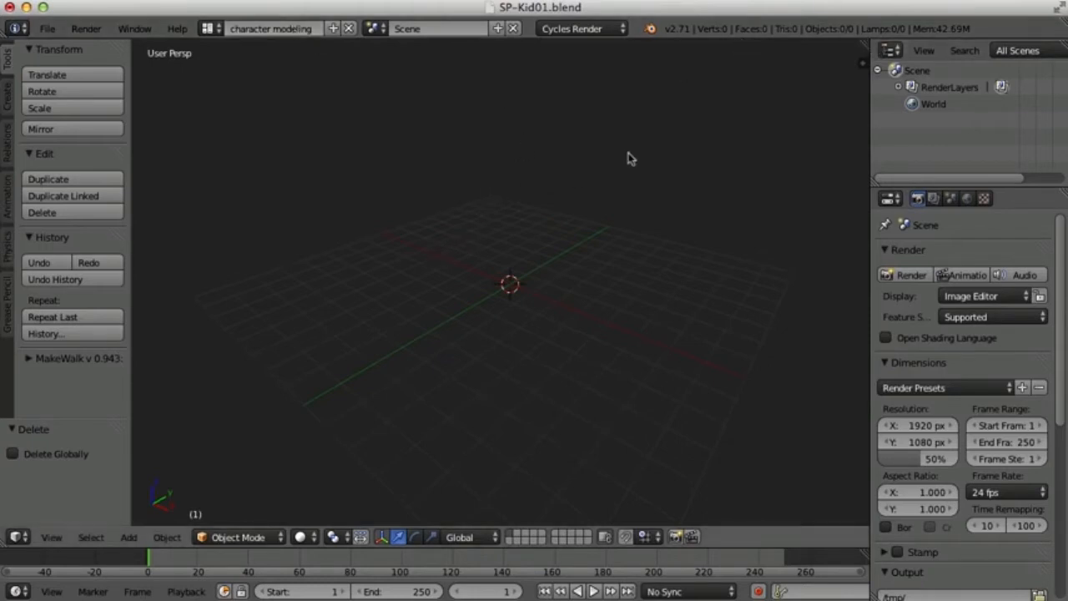
- Hide the 3D view's tool shelf and split the viewport vertically into two side-by-side views of about equal width
key("t")
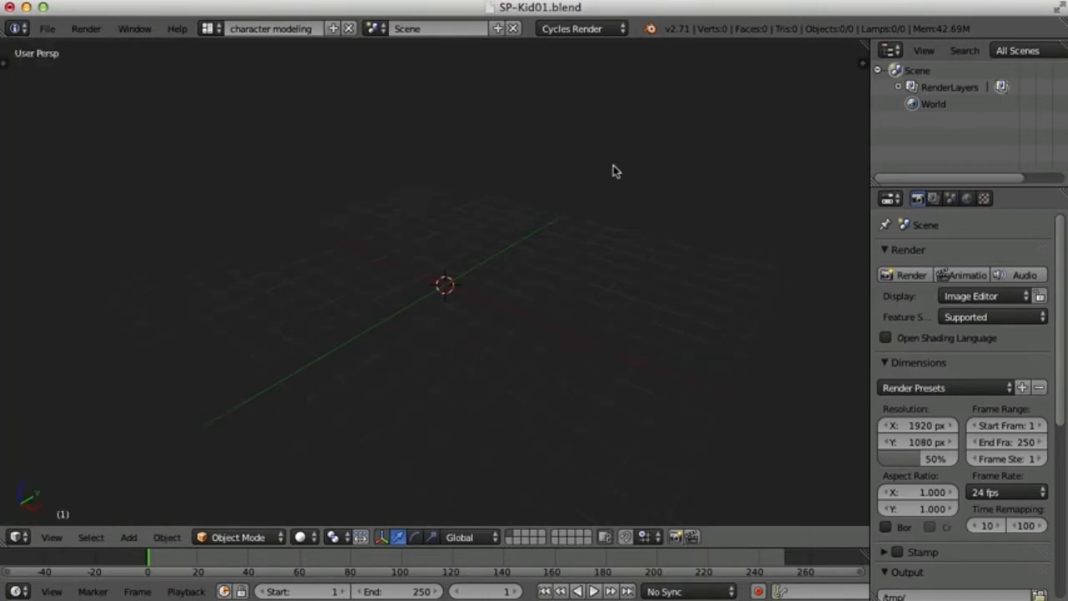
left_click_drag(864, 50, 429, 128)
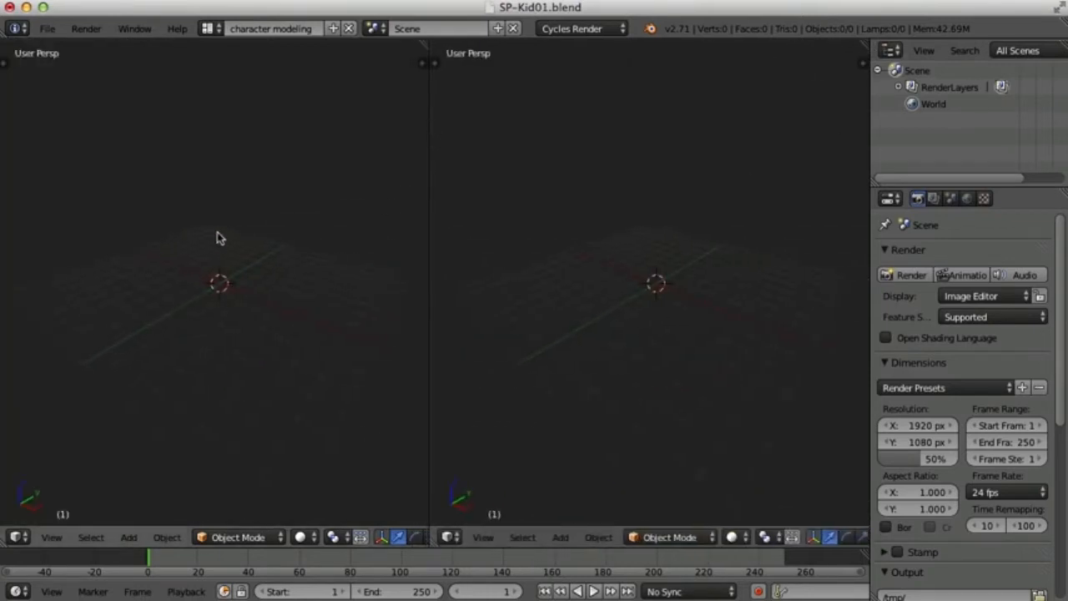
- Show the front orthographic sketch in one 3D view and the right orthographic sketch in the other, both enlarged
key("KP_1")
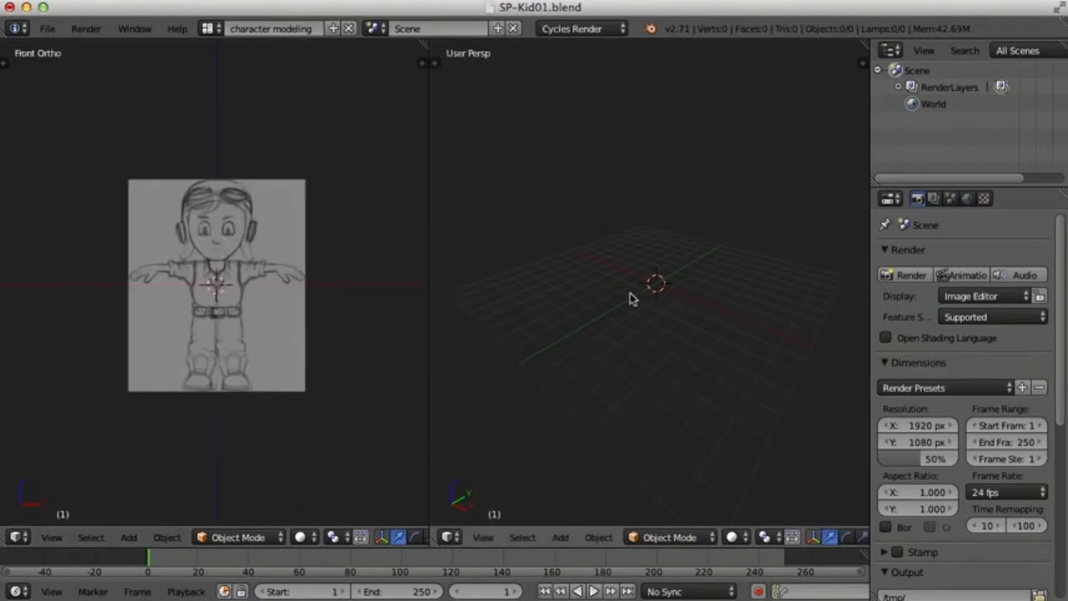
key("KP_3")
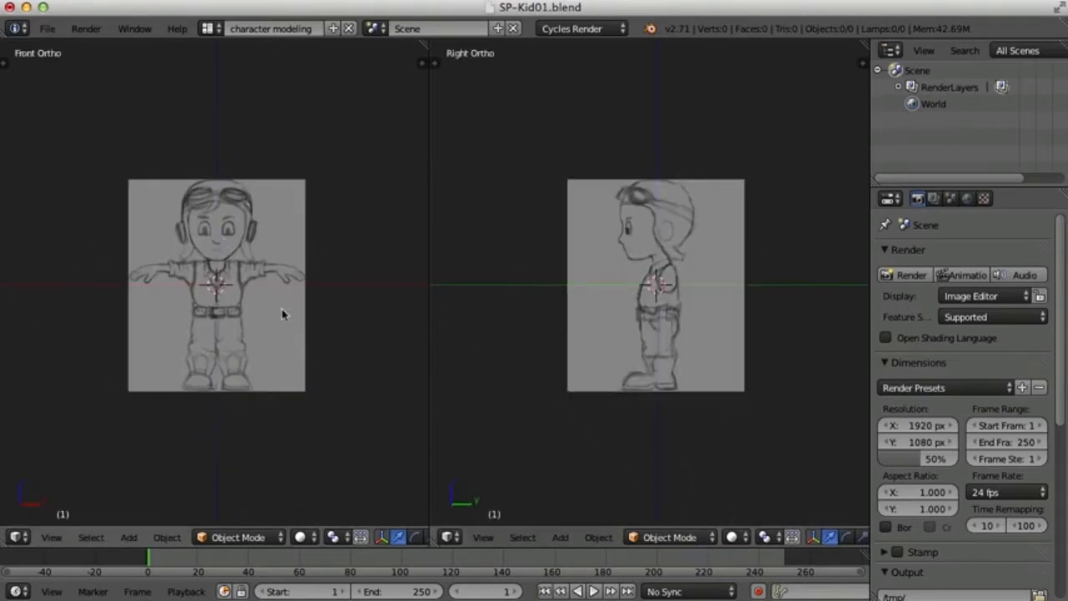
scroll(282, 314, "up", 2)
scroll(634, 305, "up", 2)
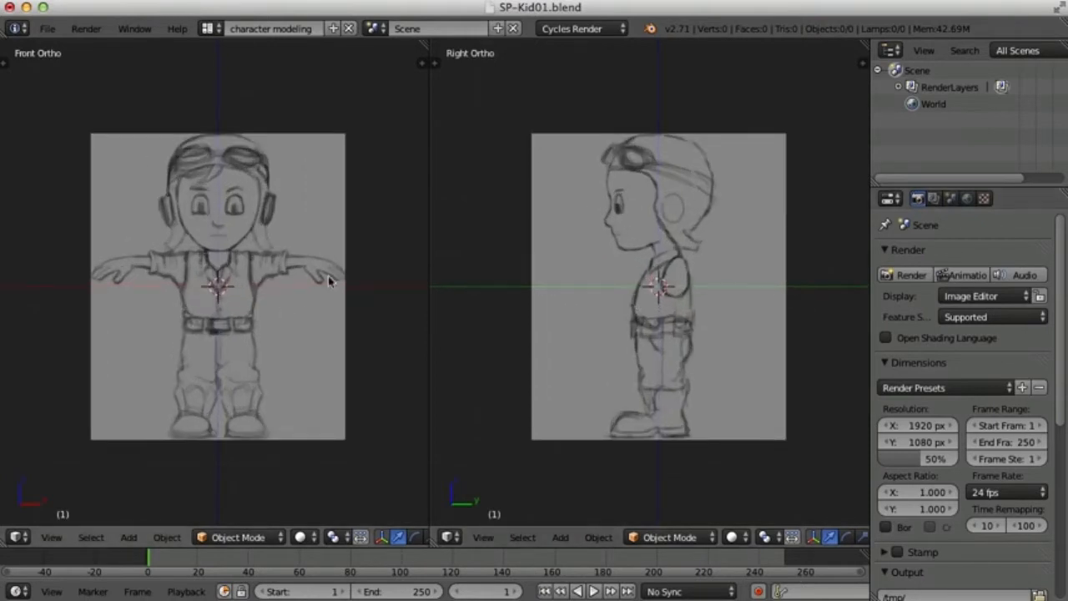
- In the front view's background image settings, set the Y offset of steampunk-kid-front.png to 5
key("n")
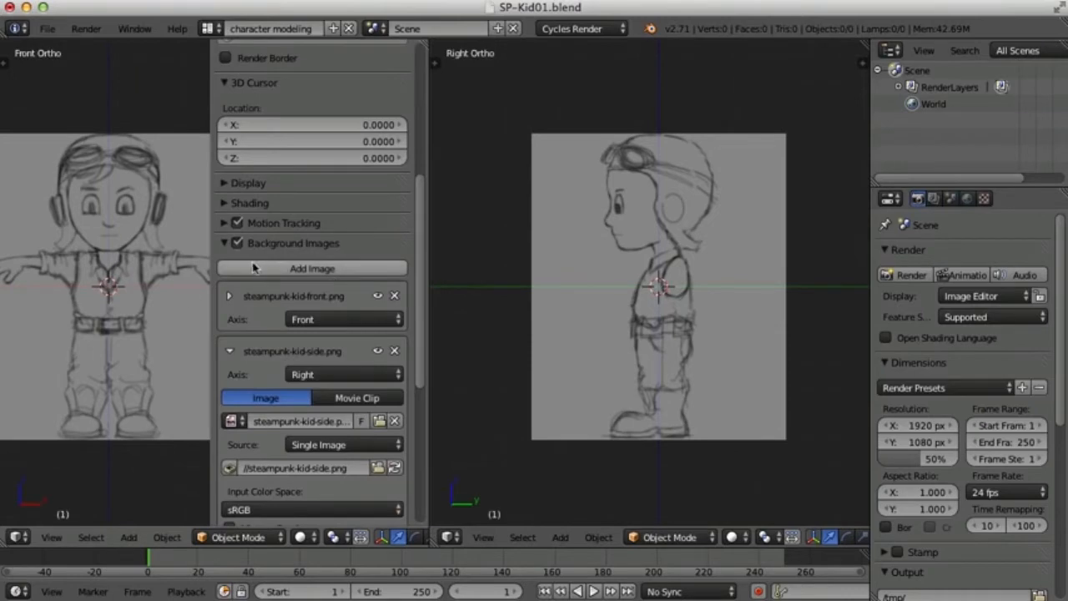
left_click_drag(212, 267, 331, 262)
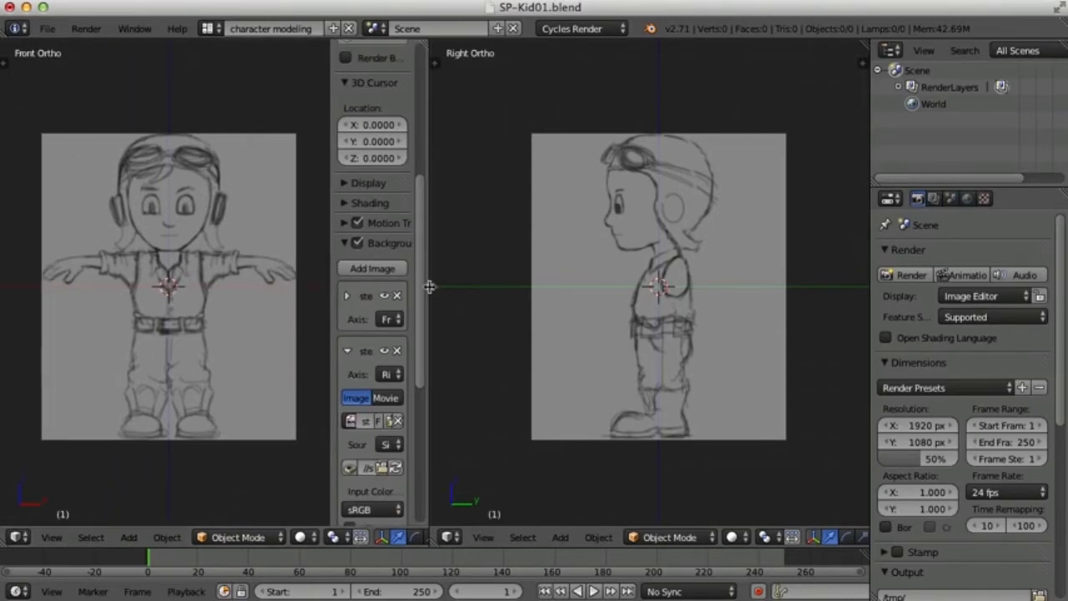
left_click_drag(429, 286, 499, 287)
left_click_drag(398, 291, 292, 289)
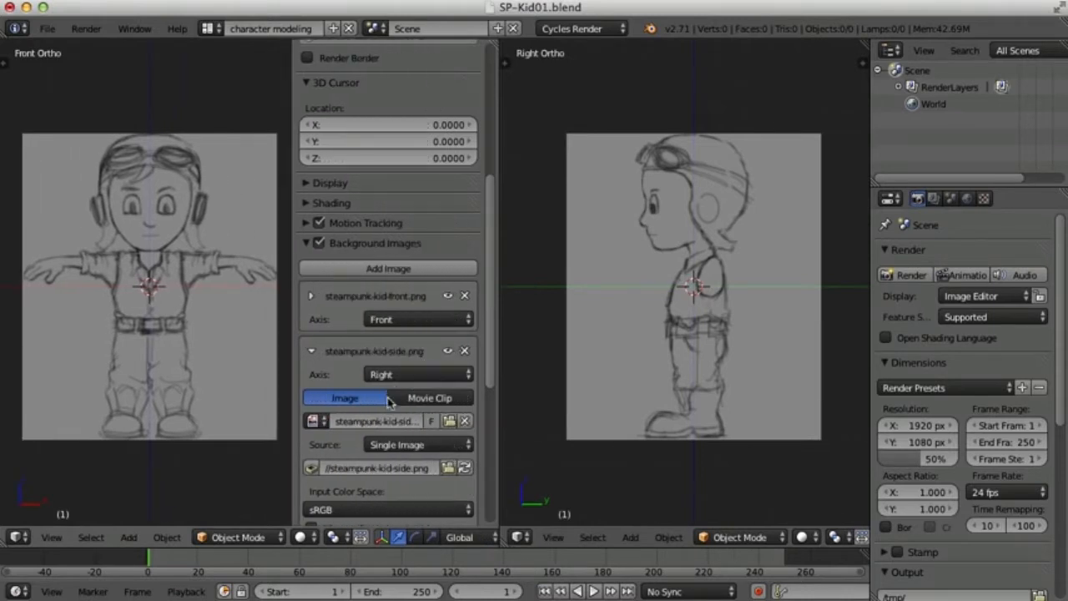
left_click(311, 298)
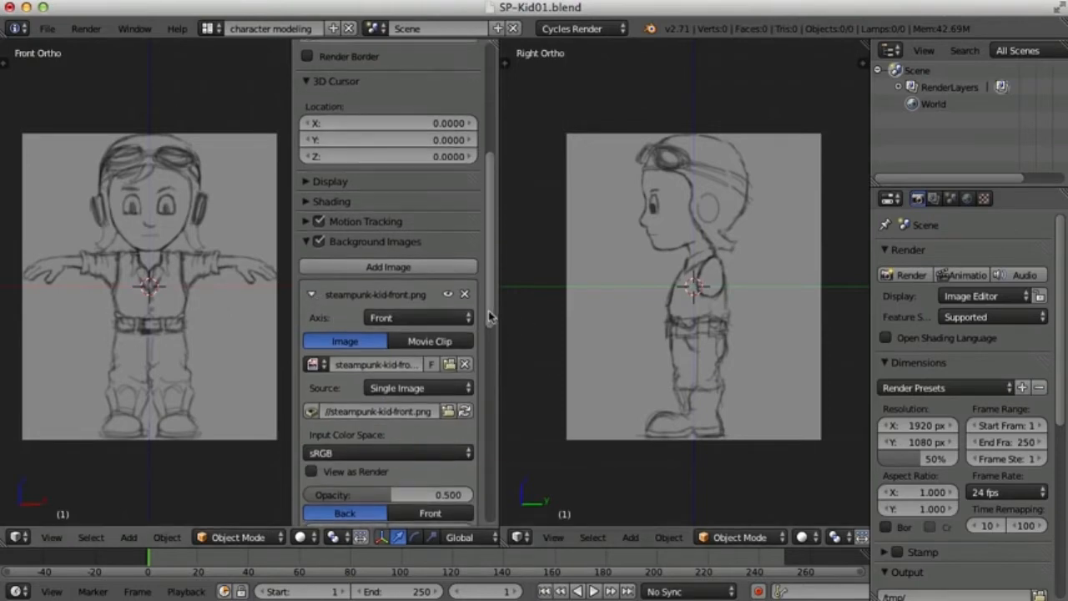
scroll(489, 313, "down", 4)
scroll(484, 359, "down", 2)
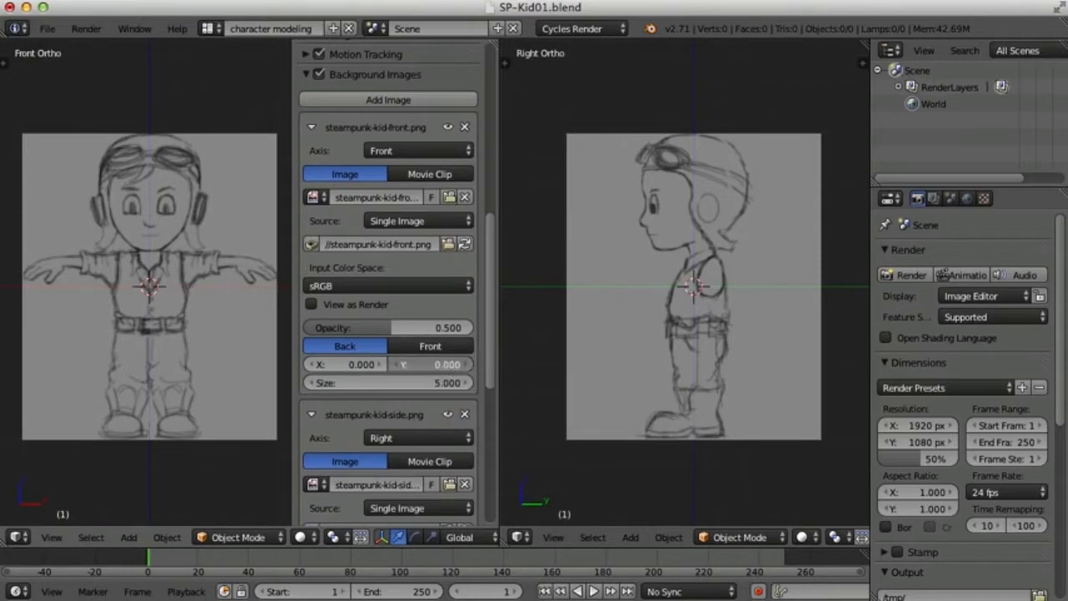
left_click_drag(439, 367, 493, 367)
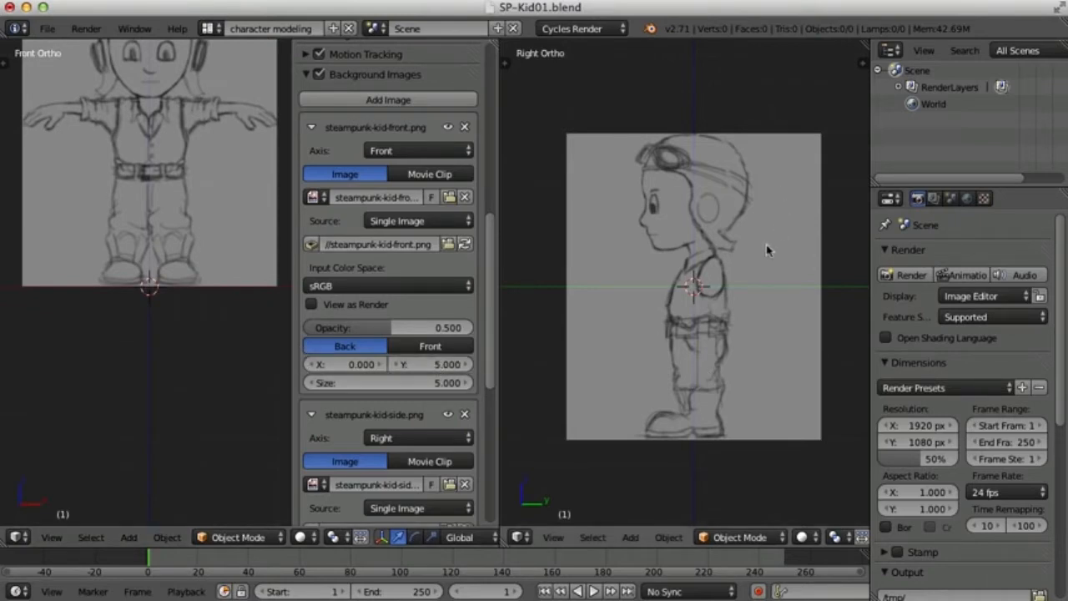
- In the right view's background image settings, set the Y offset of steampunk-kid-side.png to 5
key("n")
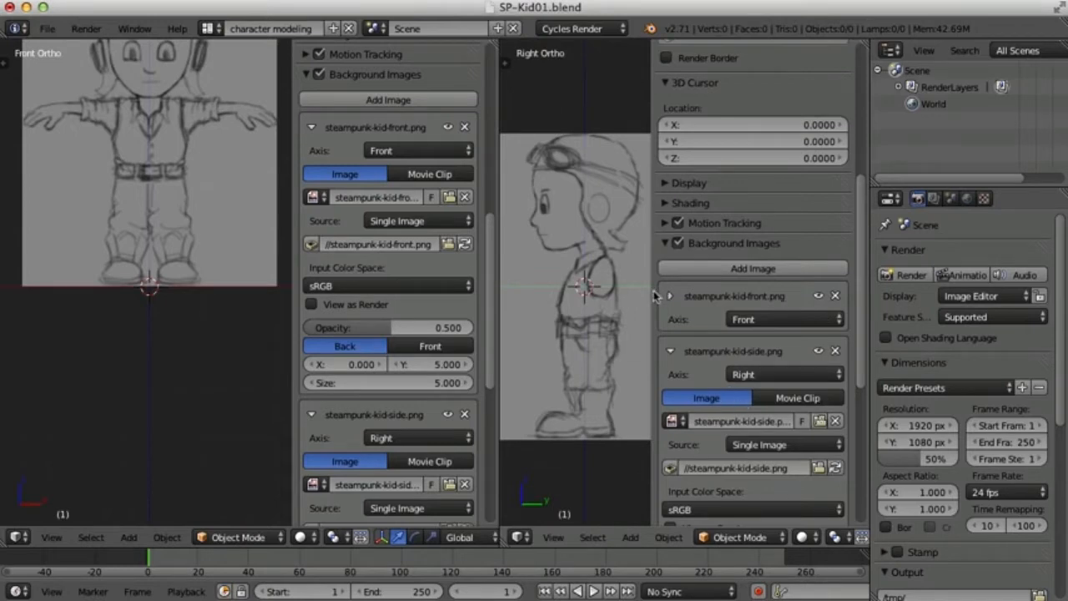
left_click_drag(654, 296, 686, 292)
left_click_drag(863, 305, 864, 388)
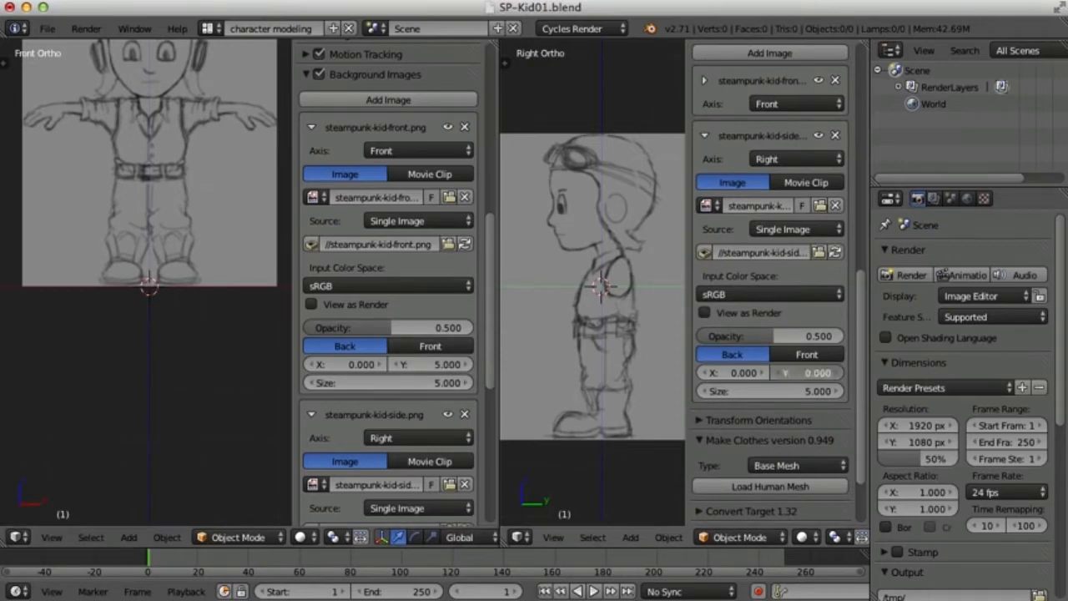
left_click(824, 372)
type("5")
key("Return")
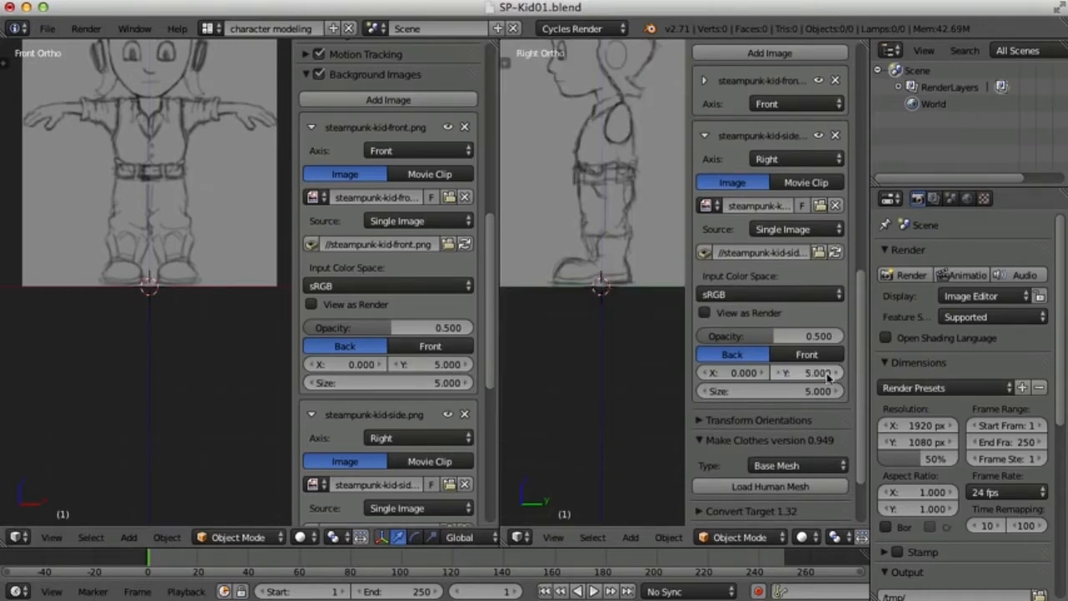
- Hide the view properties in both 3D views and bring the full front and side sketches into view
key("n")
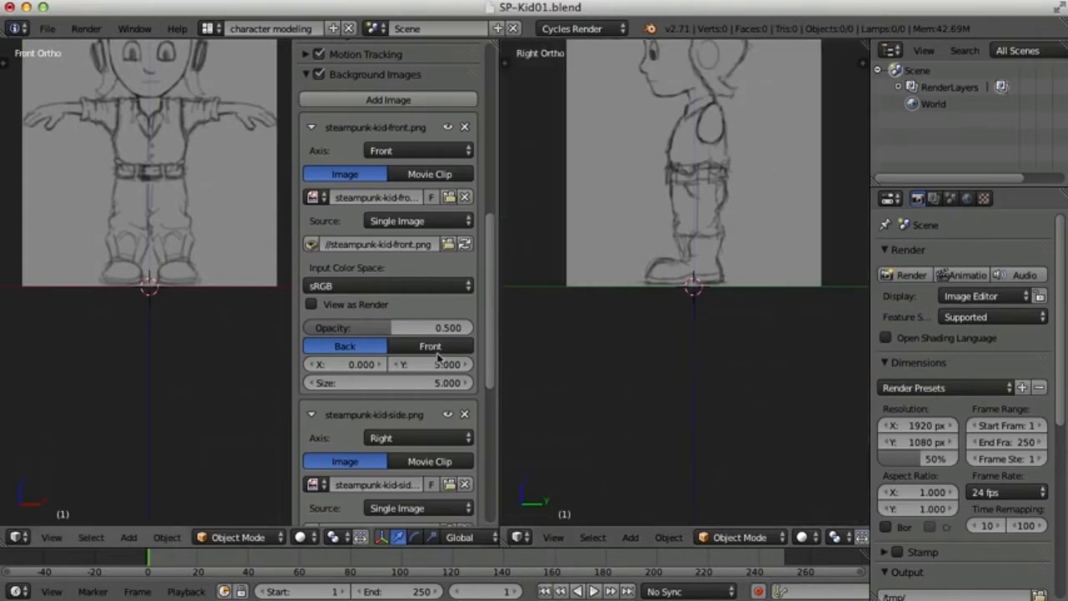
key("n")
middle_click_drag(749, 280, 752, 463, "shift")
middle_click_drag(310, 184, 320, 357, "shift")
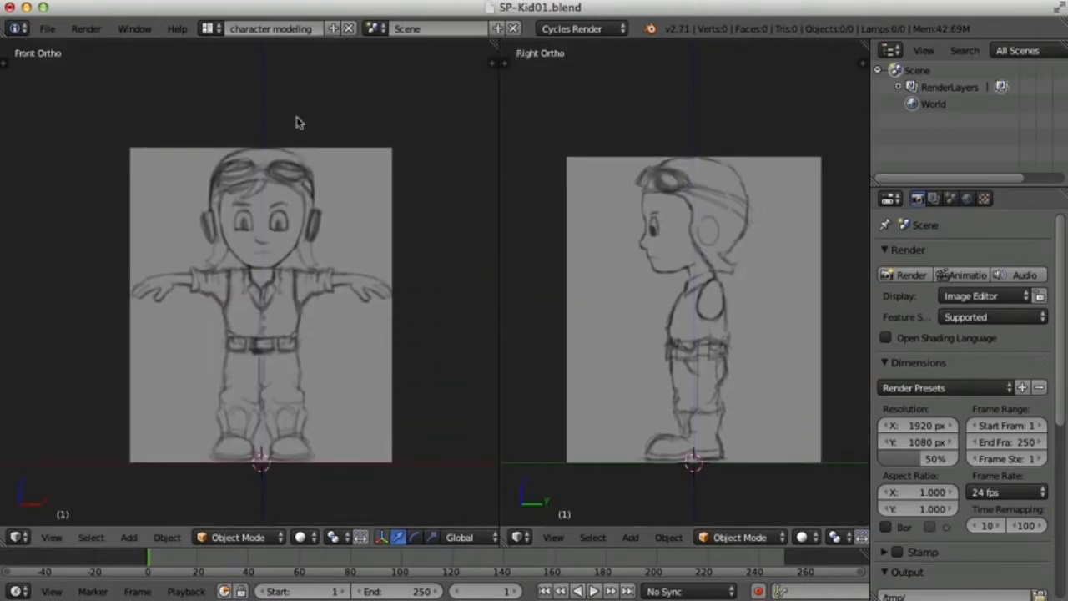
- Reduce the opacity of steampunk-kid-front.png to 0.25 in the front view
key("n")
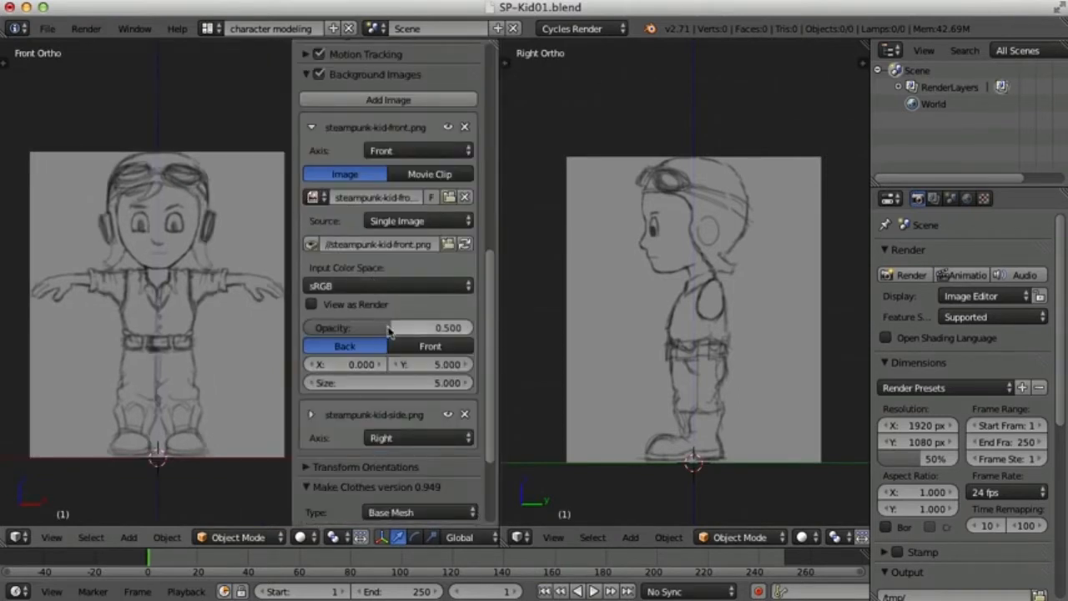
left_click_drag(391, 328, 369, 327)
double_click(454, 327)
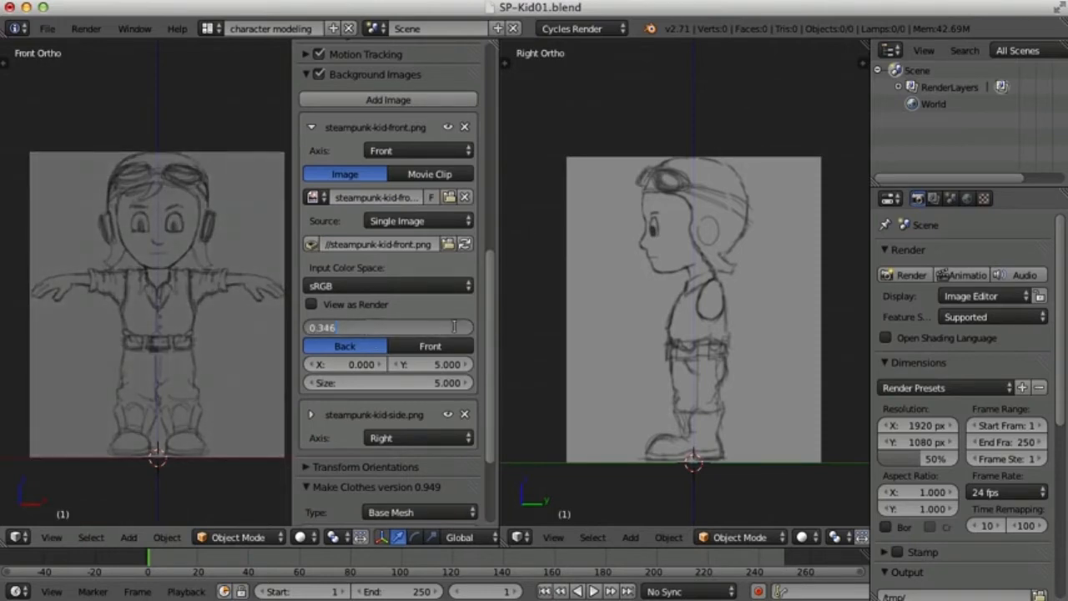
type("0.25")
key("Return")
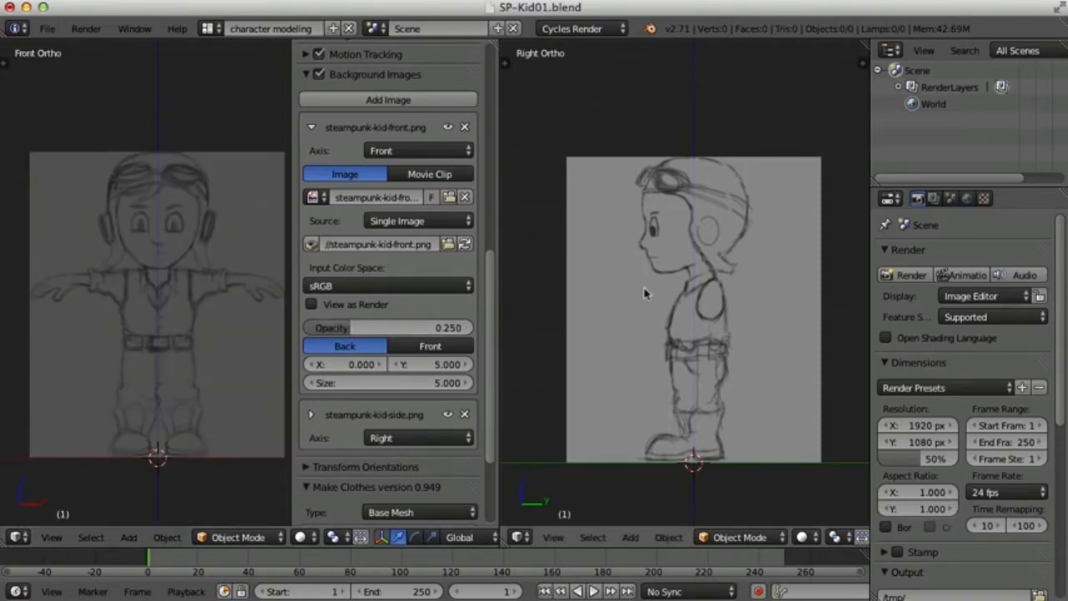
- Reduce the opacity of steampunk-kid-side.png to 0.25 in the right view
key("n")
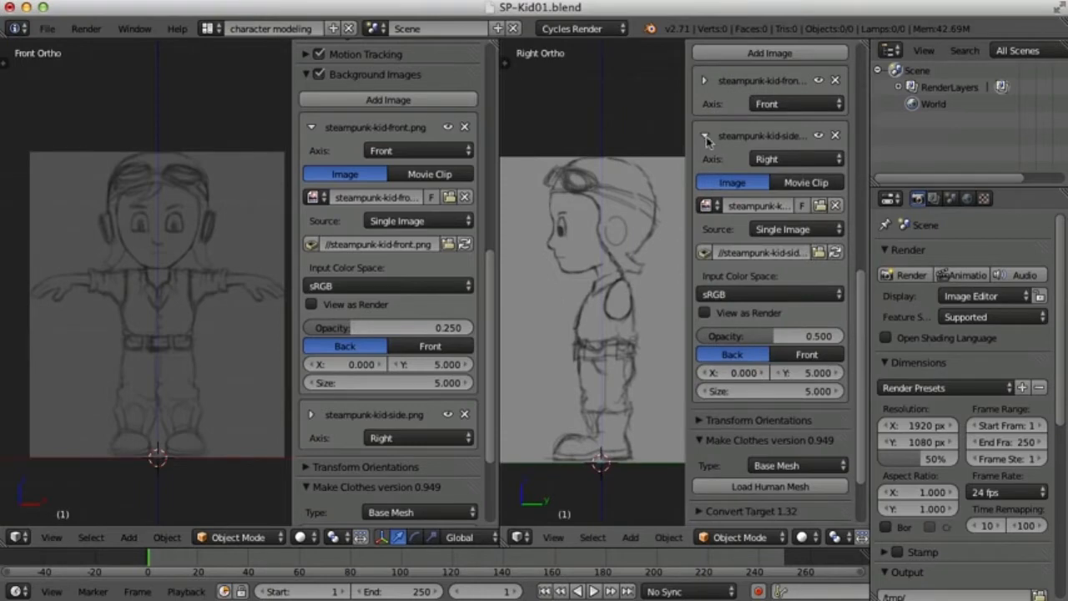
left_click_drag(689, 156, 672, 180)
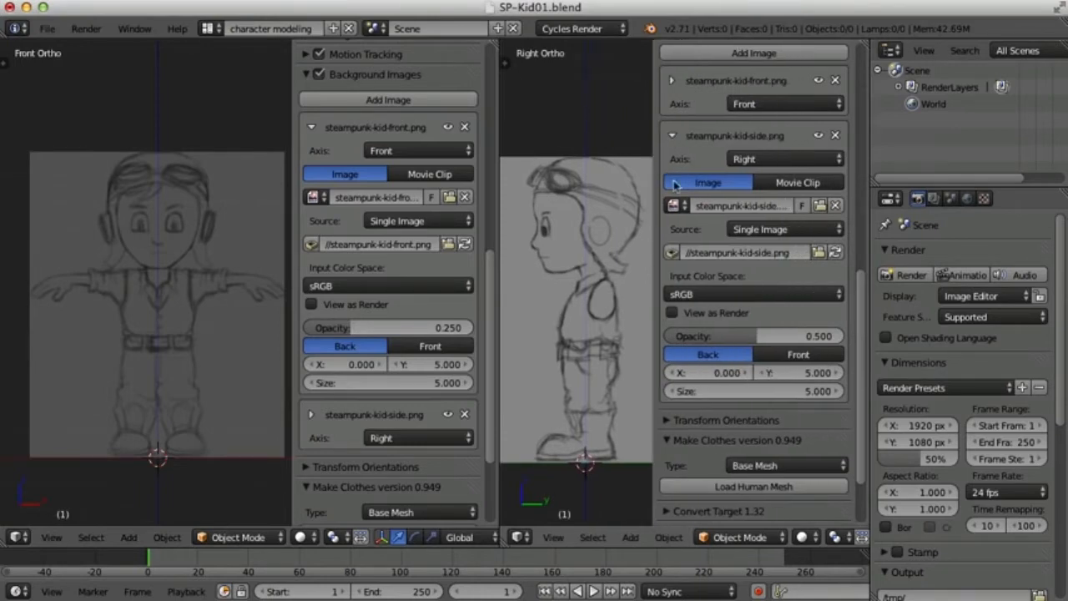
left_click(816, 336)
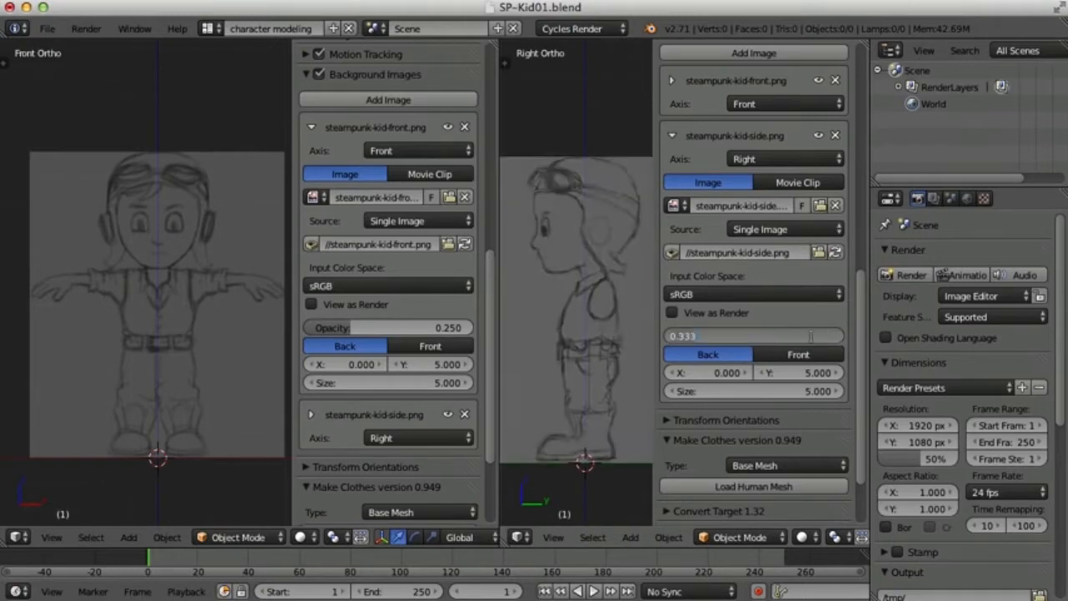
type(".25")
key("Return")
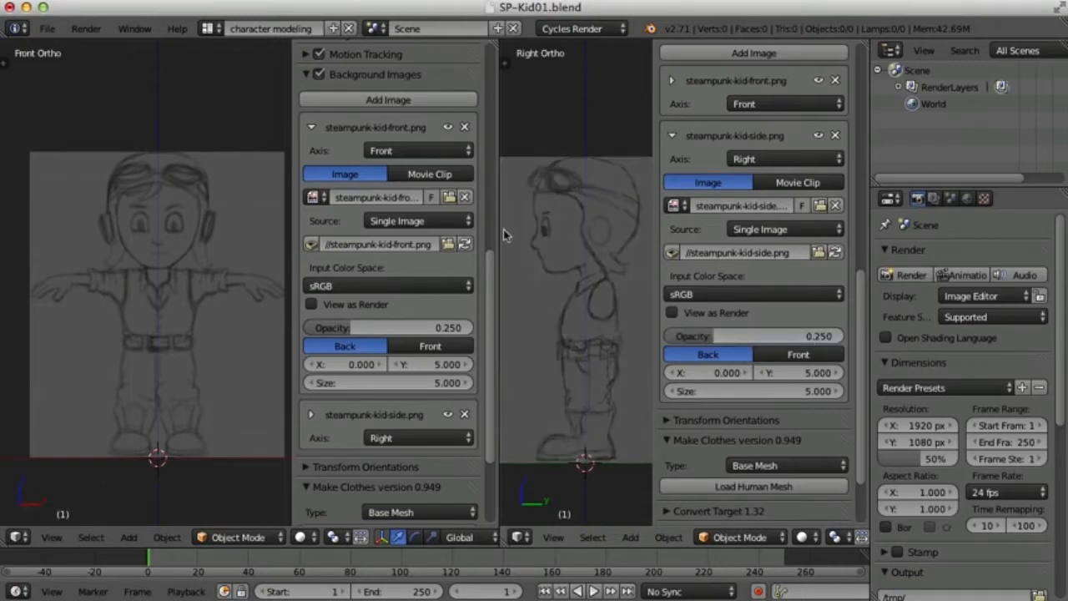
- Hide both views' properties, even out the widths of the two views, and line up the sketches at the same height
key("n")
key("n")
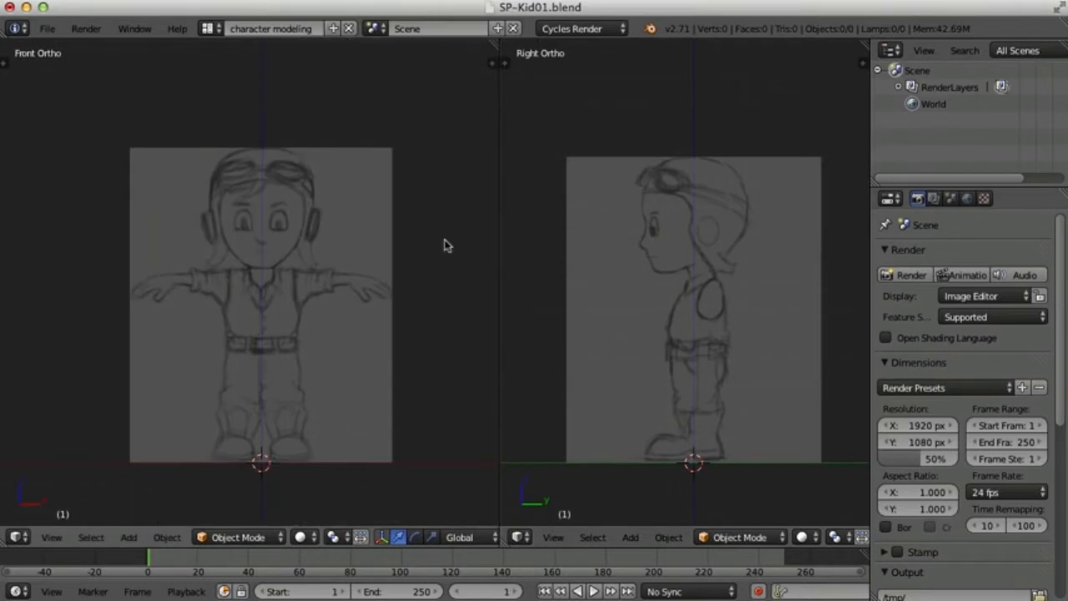
left_click_drag(498, 263, 453, 255)
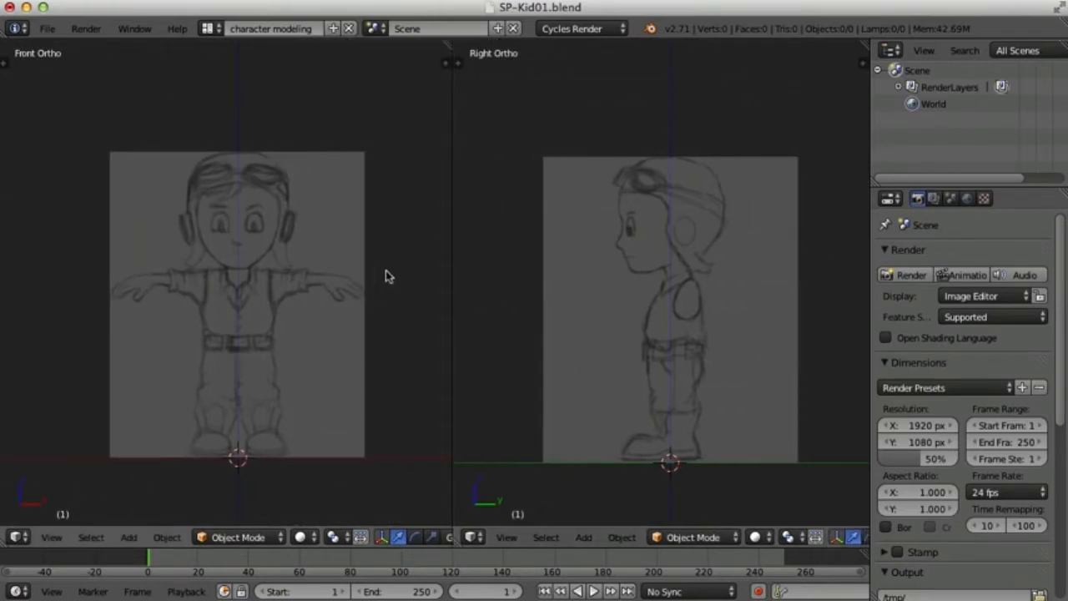
middle_click_drag(392, 270, 392, 276, "shift")
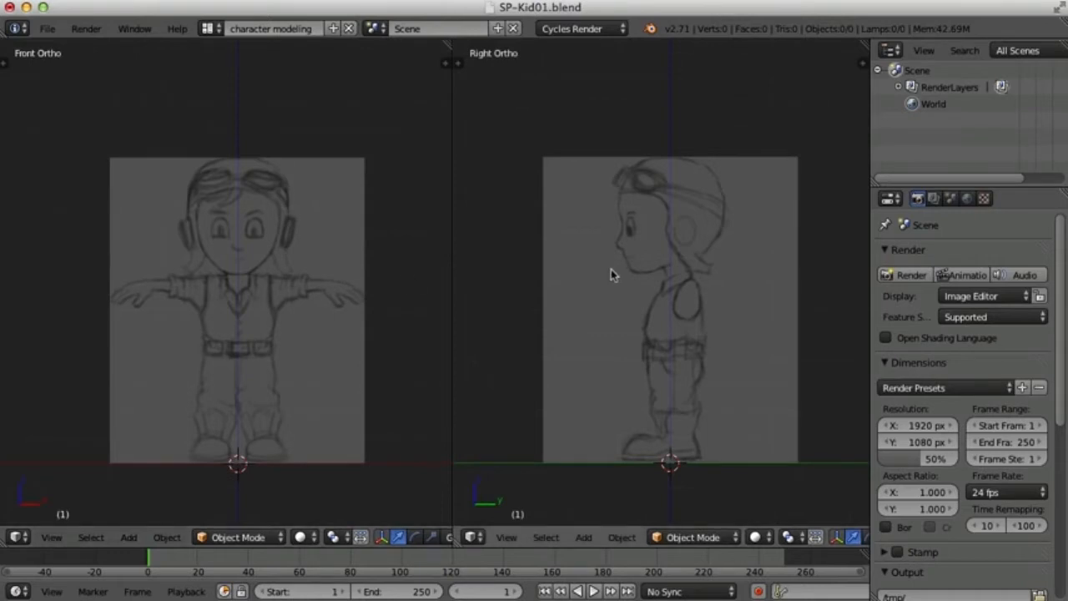
- Maximize the front view and fit the whole front sketch in it
key("shift+Up")
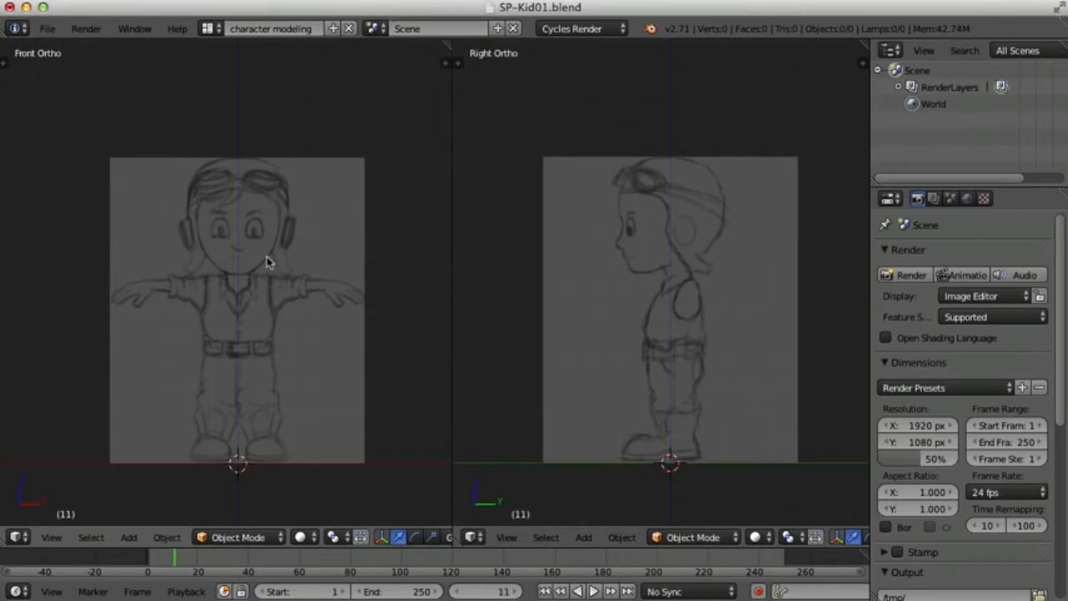
key("ctrl+Up")
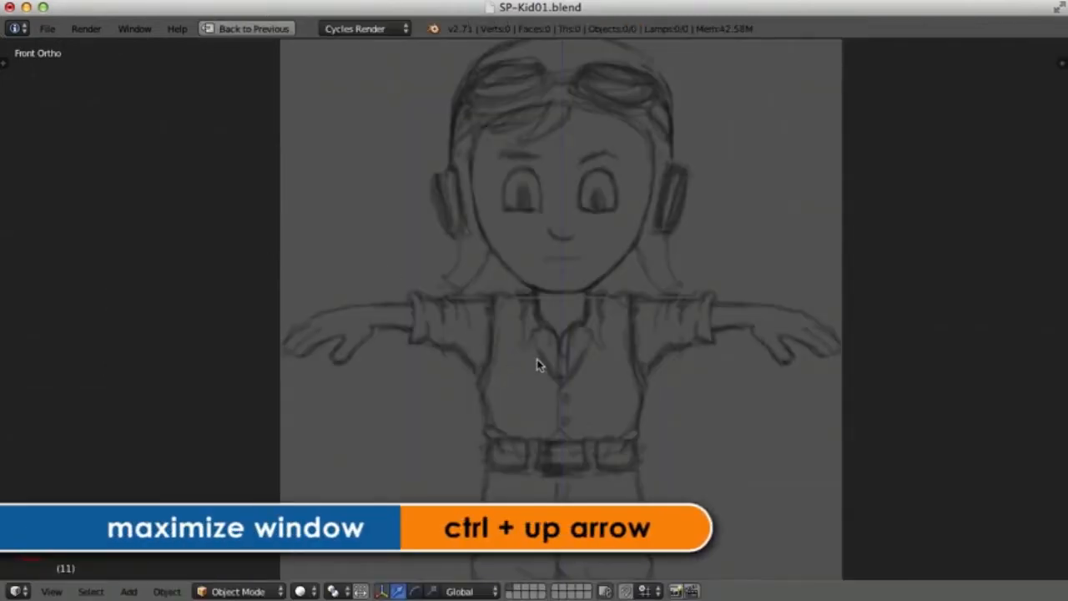
scroll(537, 359, "up", 3)
mouse_move(653, 255)
middle_mouse_down("shift")
mouse_move(647, 377)
mouse_move(599, 458)
middle_mouse_up("shift")
scroll(599, 458, "down", 6)
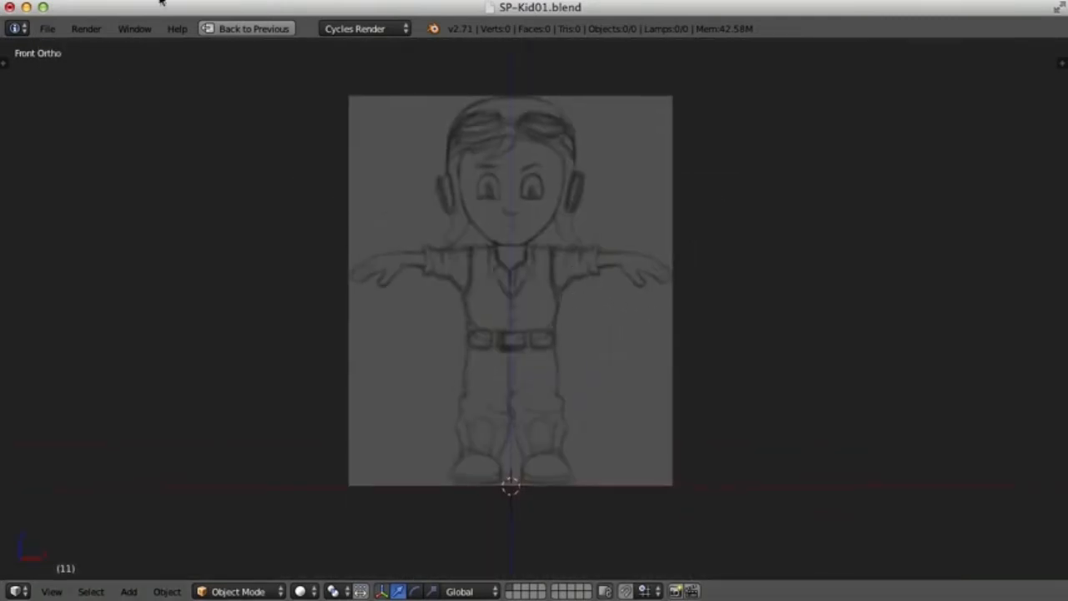
- Add a plane primitive at the origin and move it up about 7.9 units along Z to the character's chin
key("t")
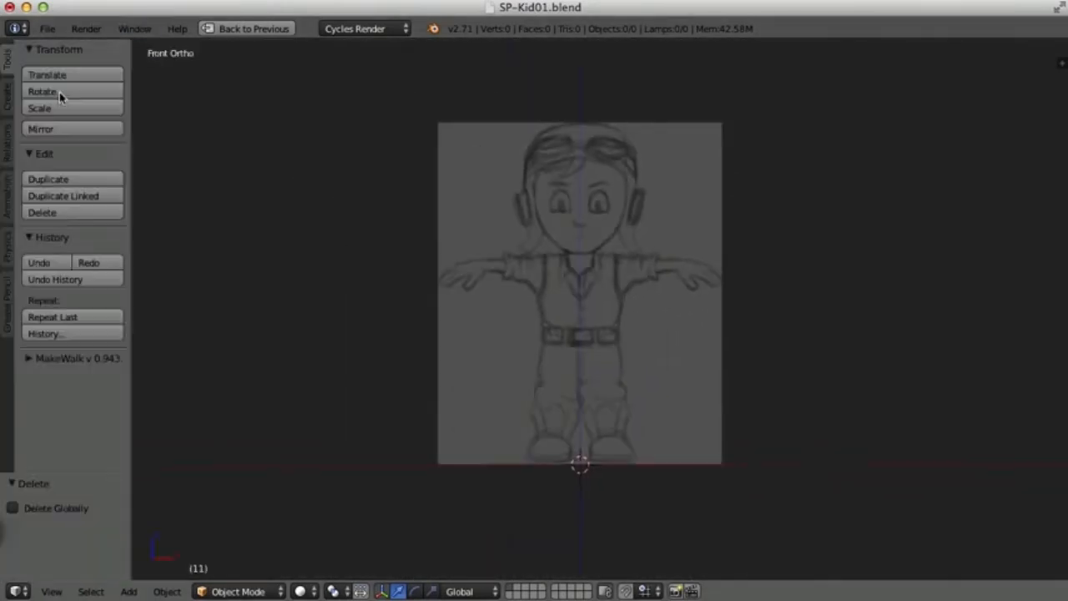
left_click(7, 96)
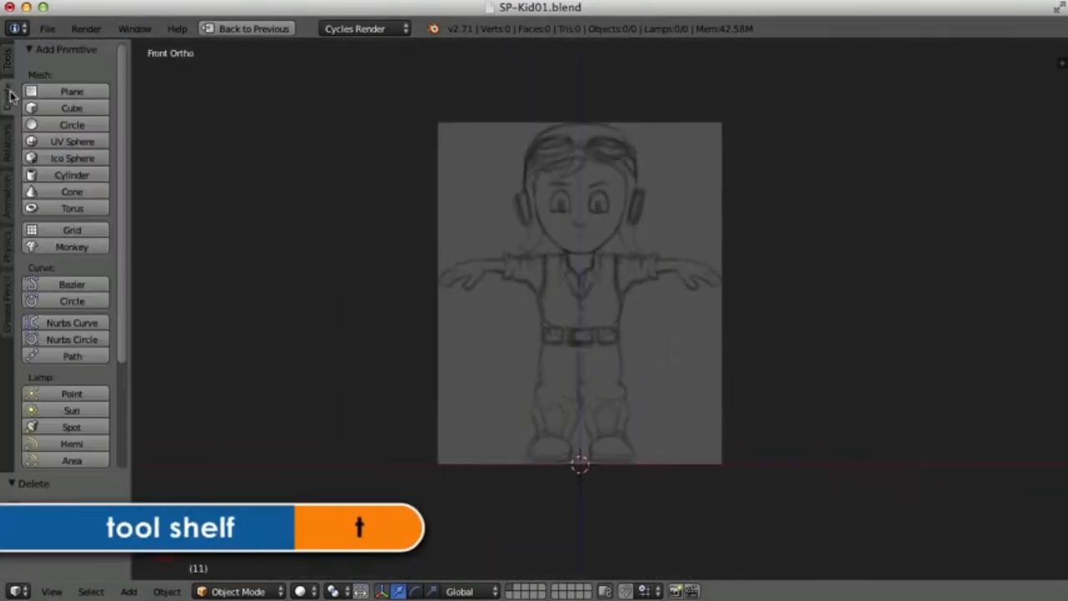
left_click(83, 93)
left_click_drag(580, 399, 581, 176)
- Show the plane's transform properties and set its X rotation to -90° so it faces the front view
key("n")
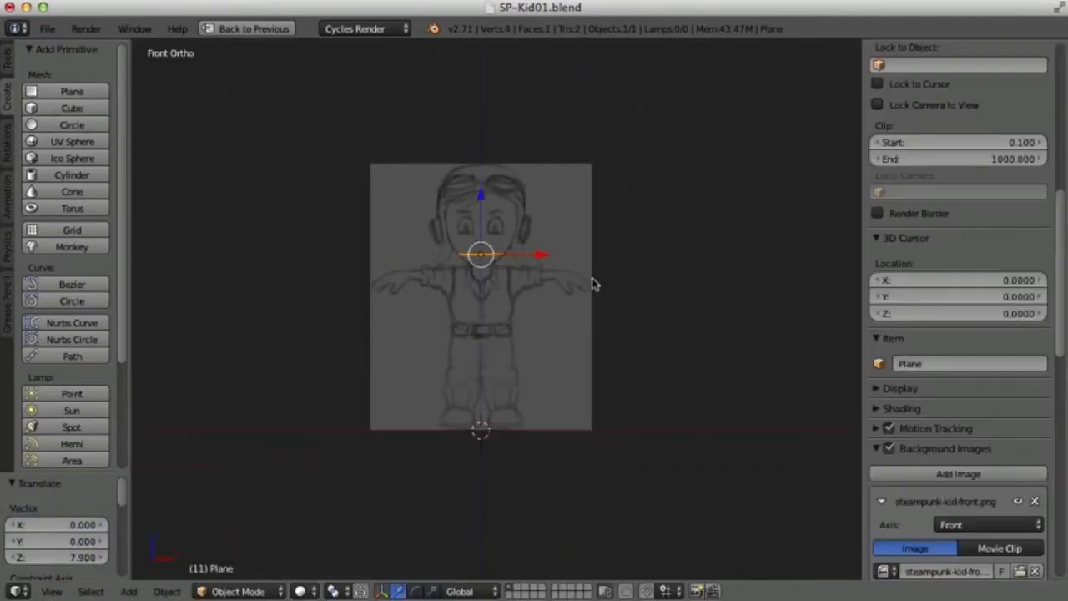
left_click(414, 591)
left_click_drag(481, 237, 487, 208)
scroll(998, 240, "up", 4)
scroll(998, 242, "up", 8)
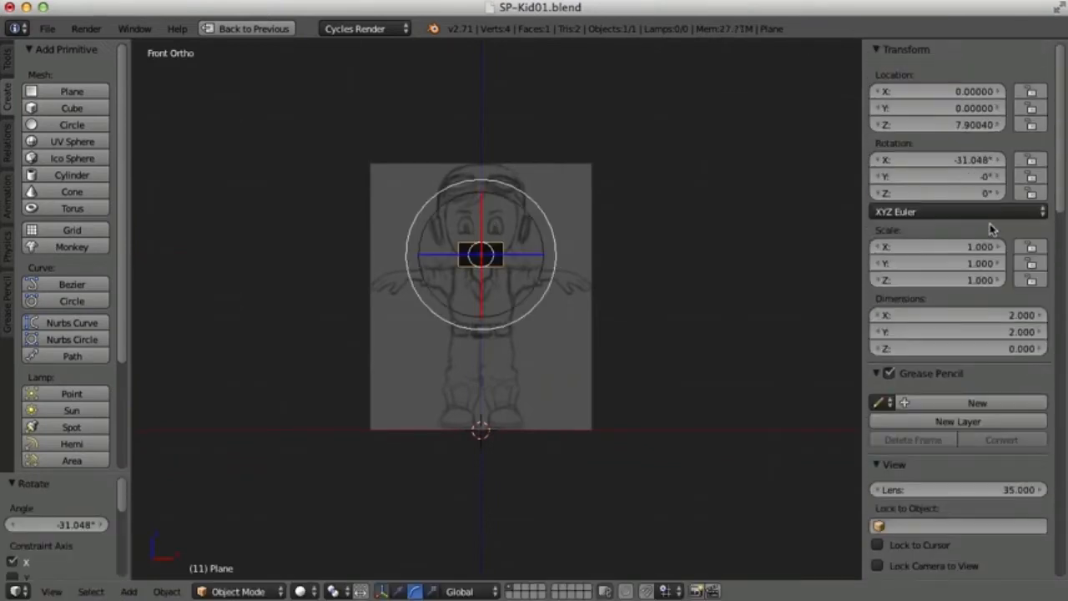
left_click(946, 159)
type("-90")
key("Return")
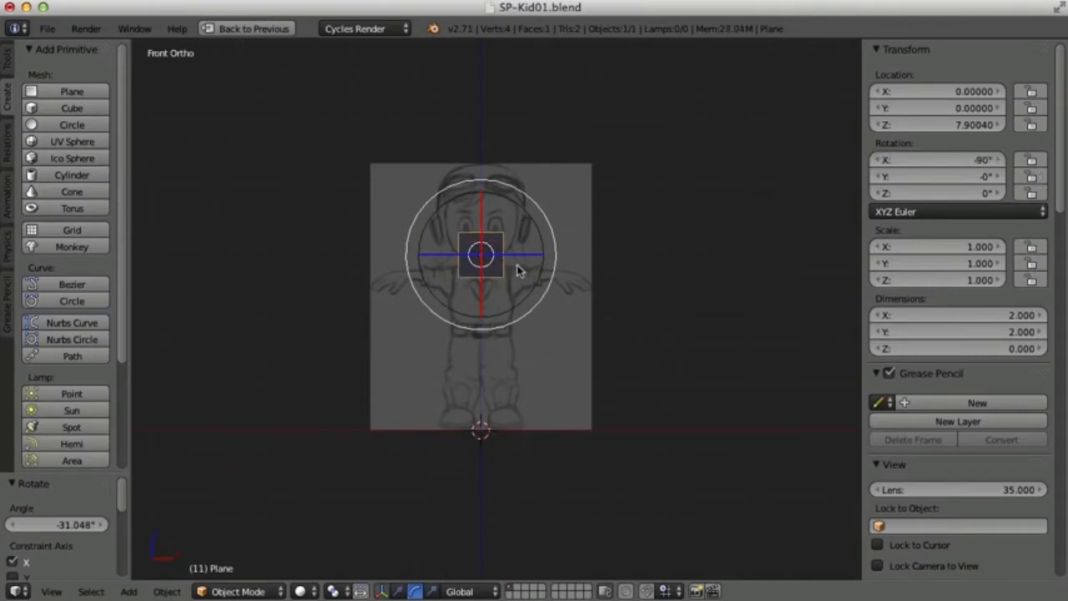
- Frame the plane against the head sketch and enter Edit Mode on it
key("KP_Decimal")
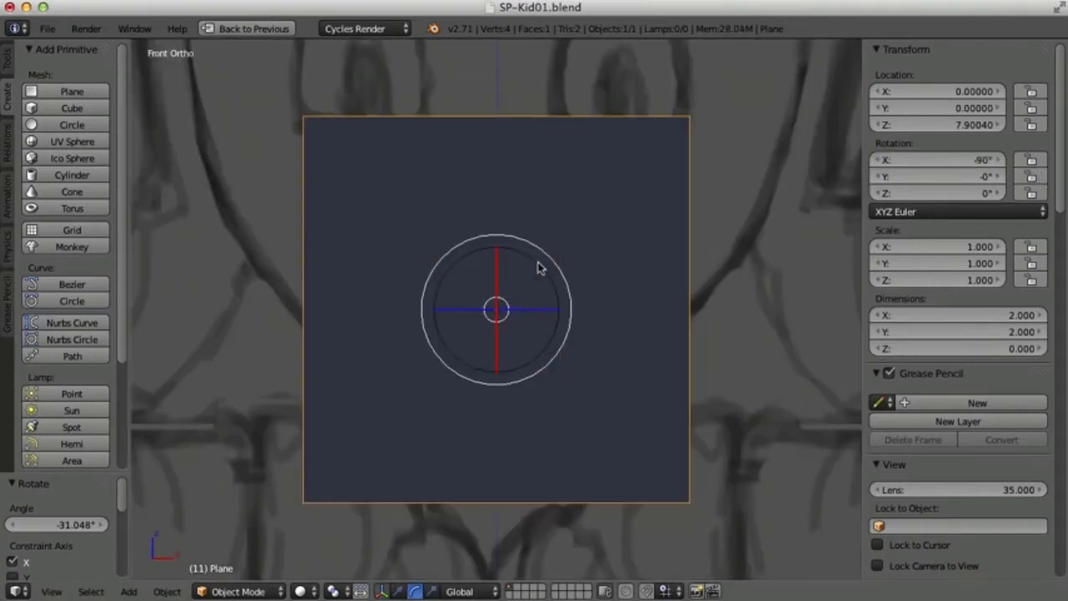
scroll(550, 275, "down", 6)
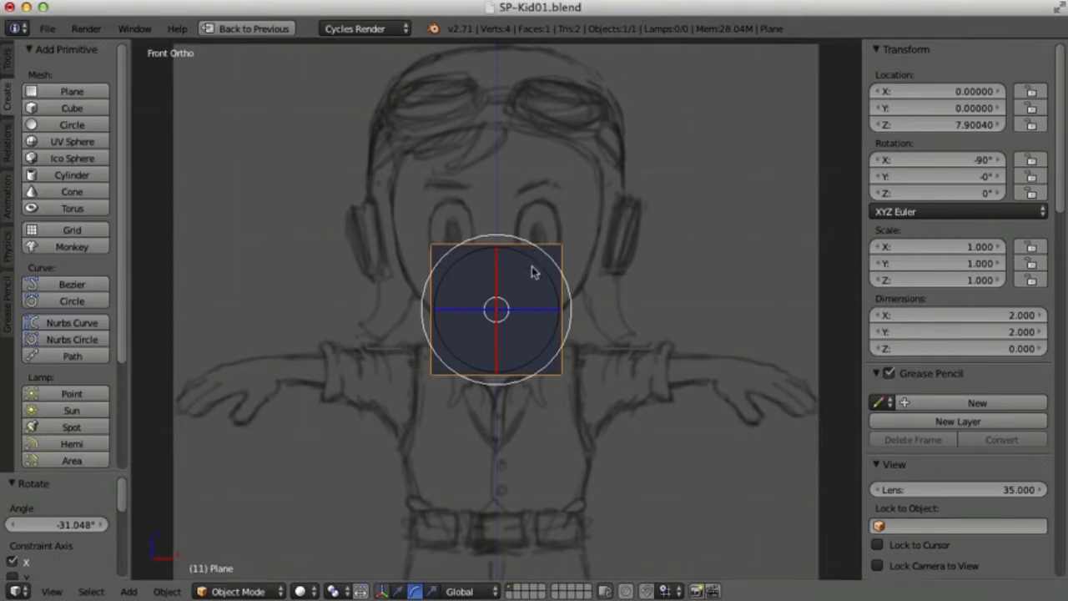
key("Tab")
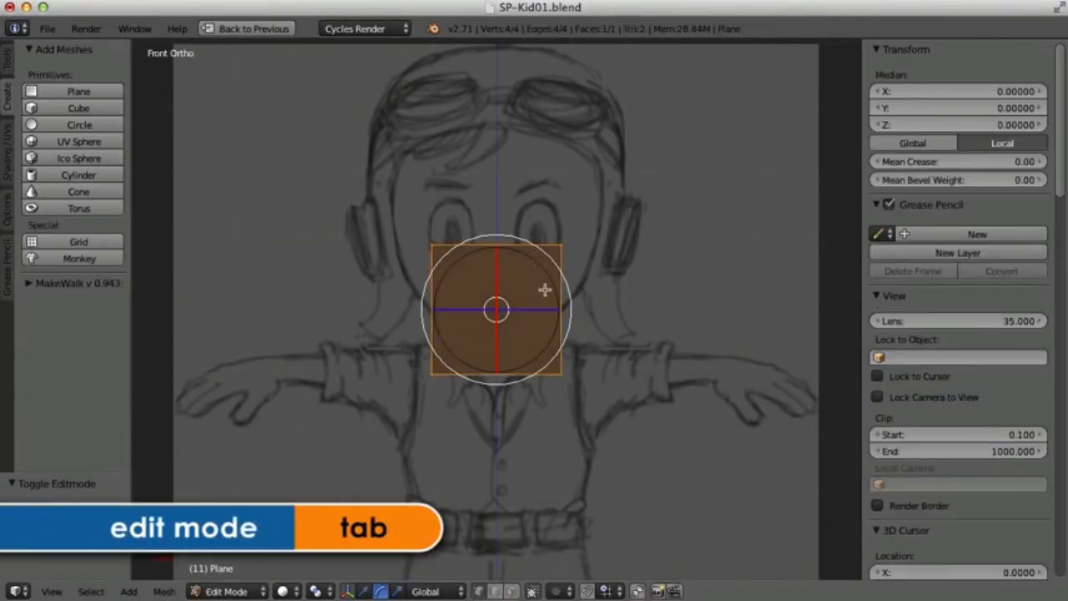
- Add one centred vertical loop cut to the plane, splitting it into two equal halves
key("ctrl+r")
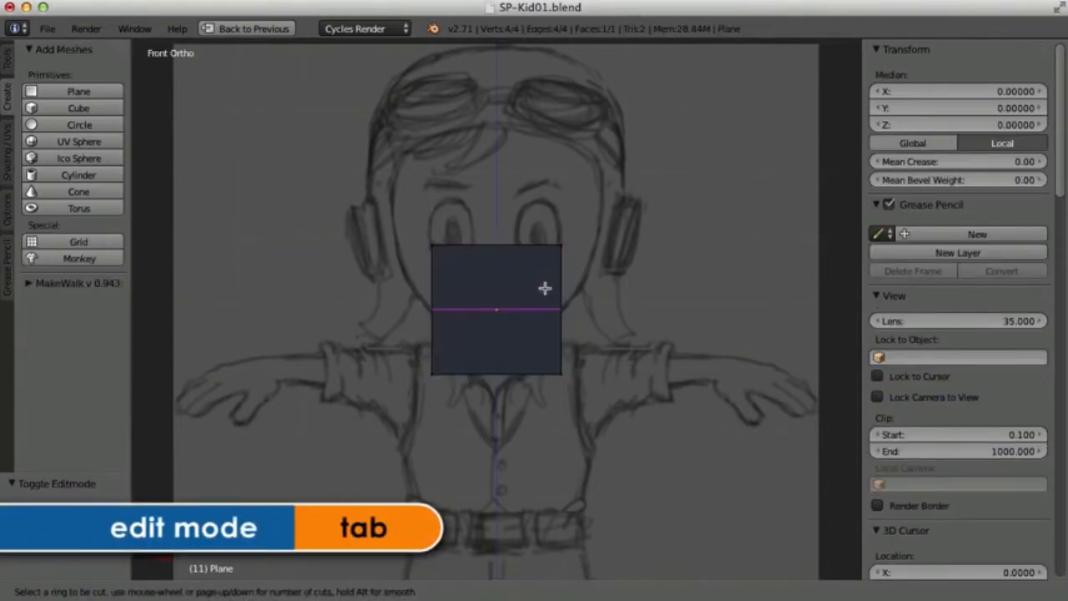
left_click(499, 257)
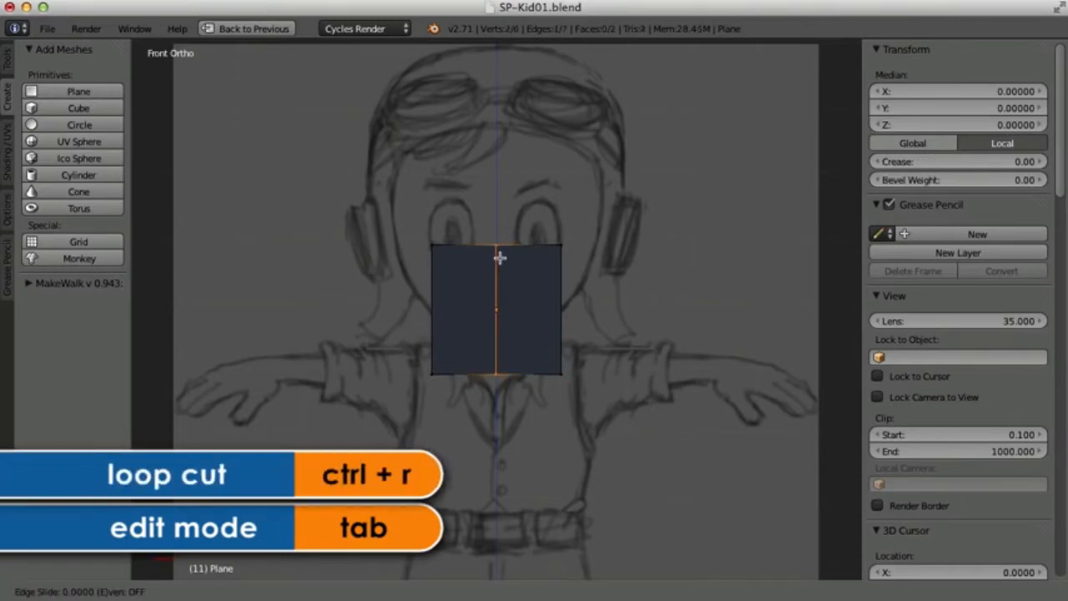
left_click(499, 258)
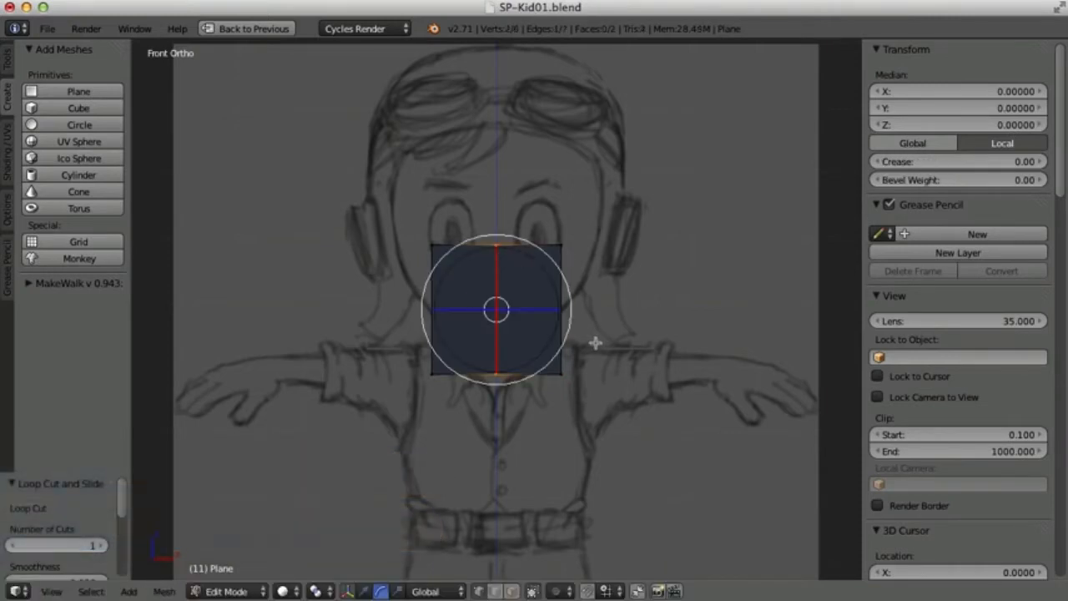
key("Tab")
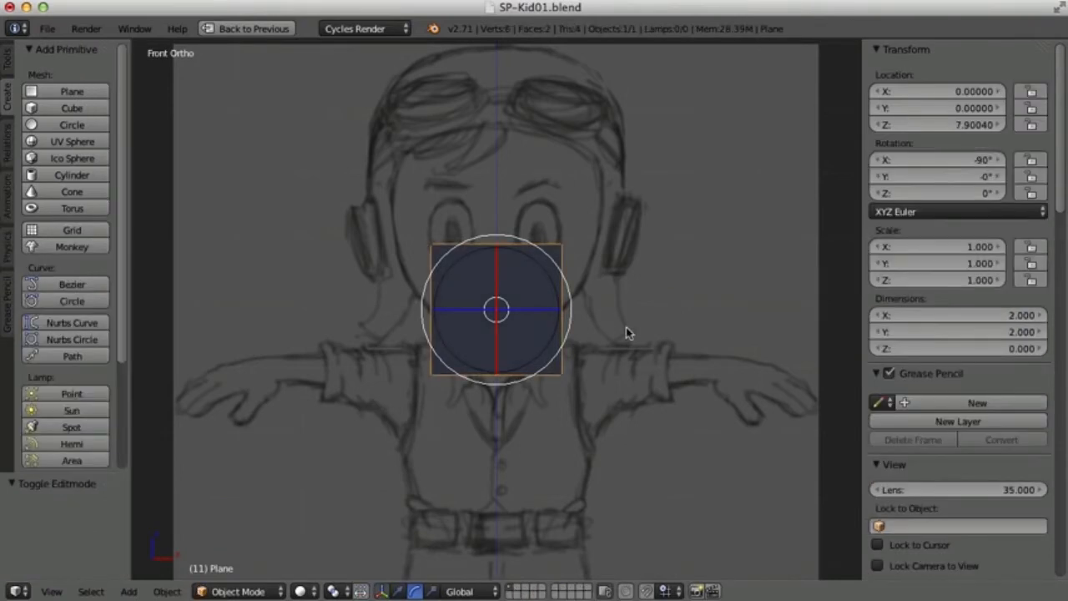
key("Tab")
- Switch to face selection and delete the plane's face on the left side of the centre line
key("ctrl+Tab")
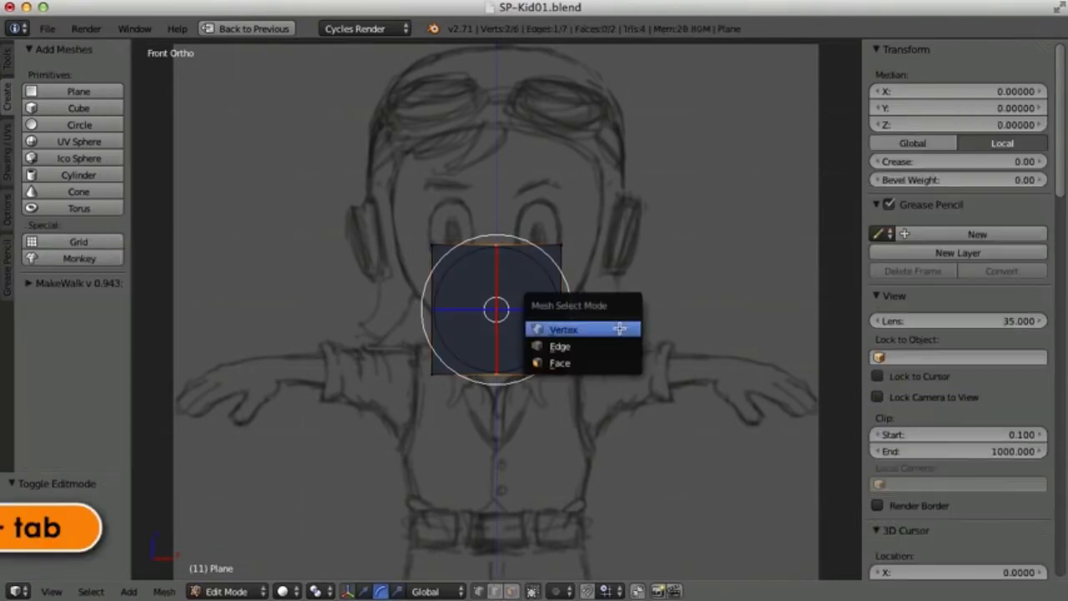
left_click(582, 355)
right_click(459, 309)
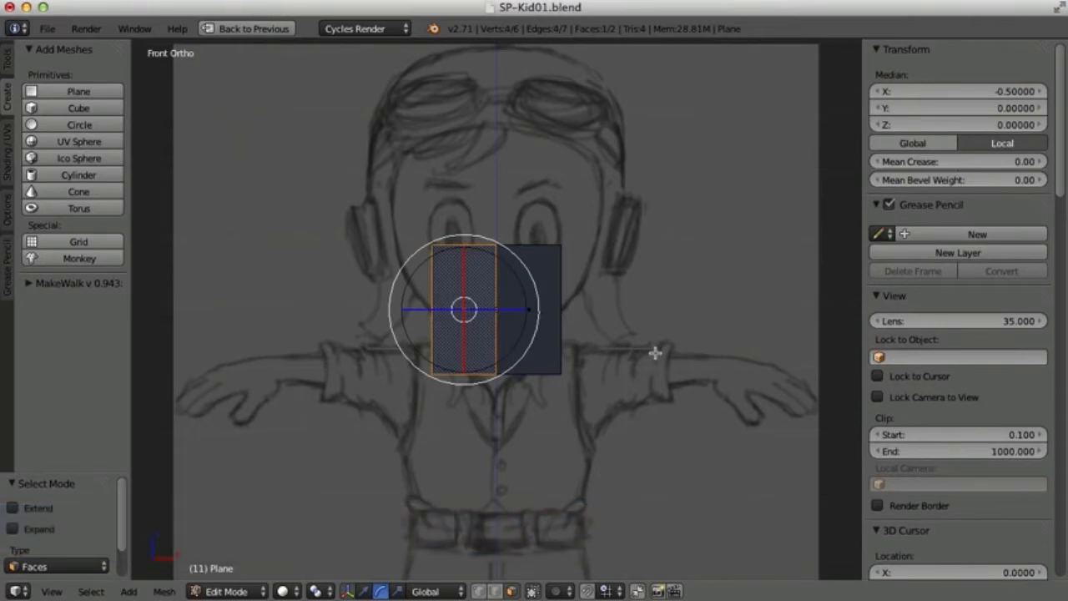
key("x")
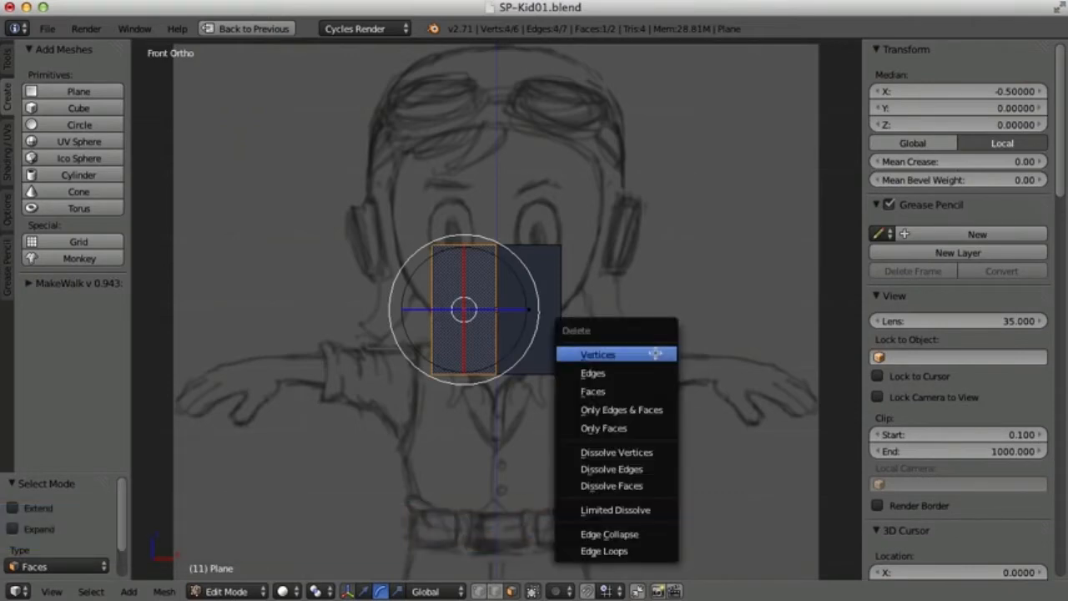
left_click(615, 391)
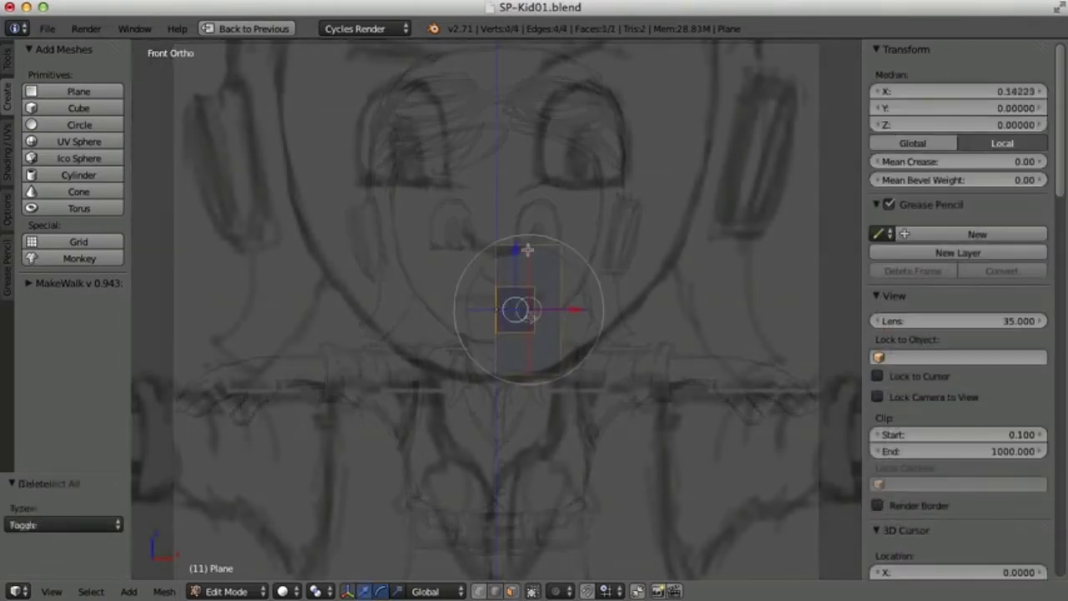
- Move the small remaining face up about 0.268 along Z to below the nose, scale its height to about 0.921 and leave Edit Mode
left_click_drag(516, 251, 516, 222)
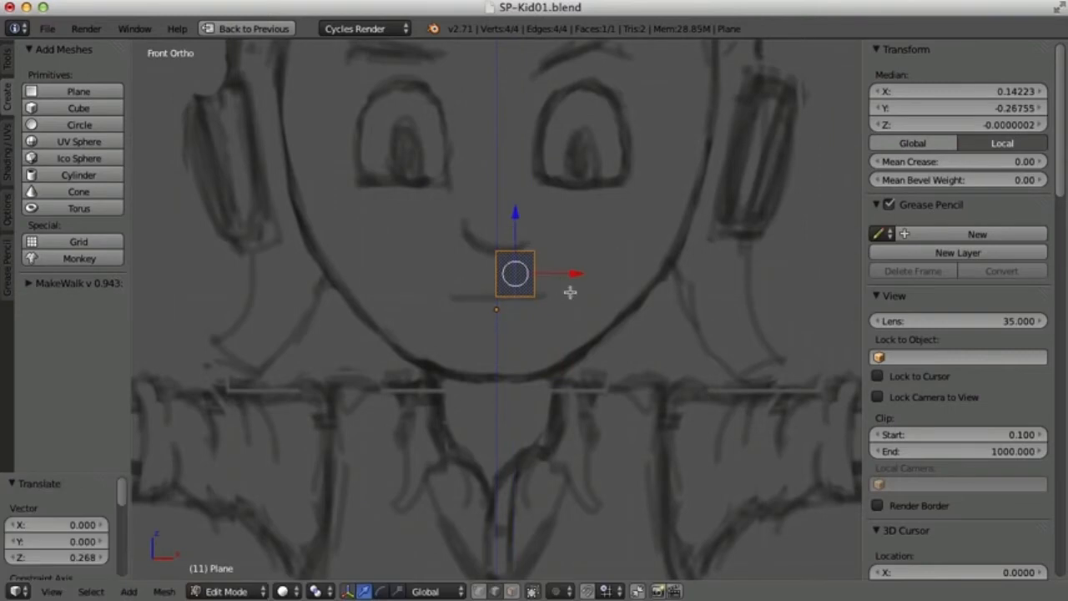
key("r")
key("s")
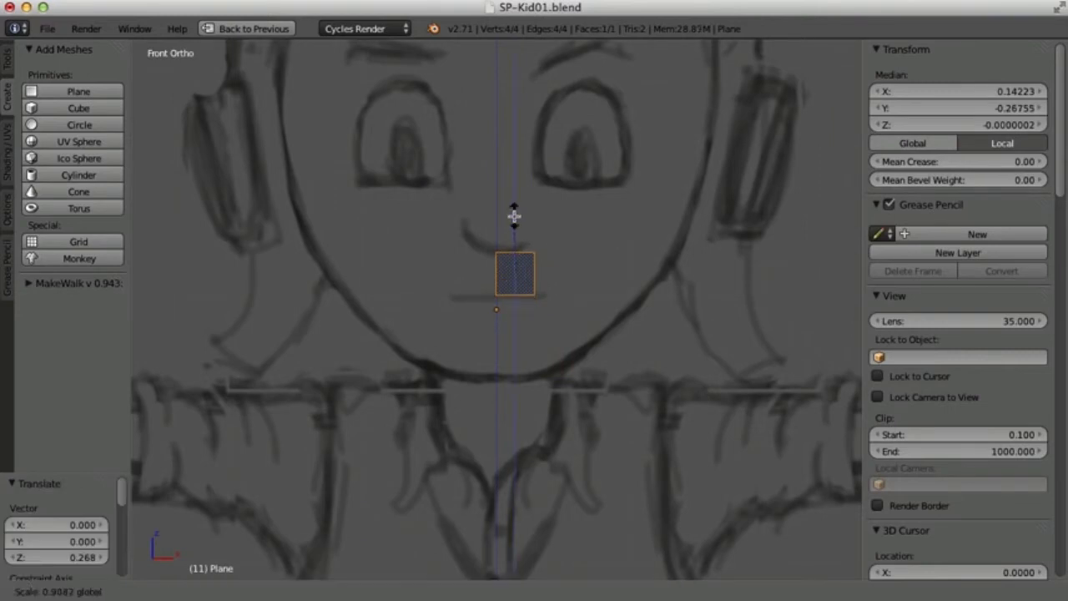
left_click(513, 217)
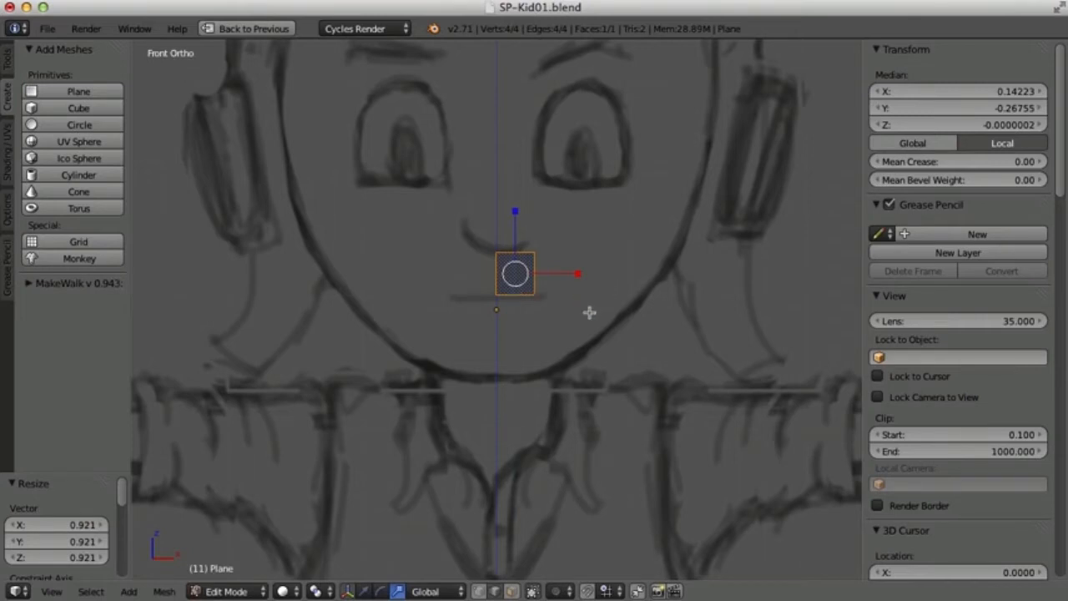
key("Tab")
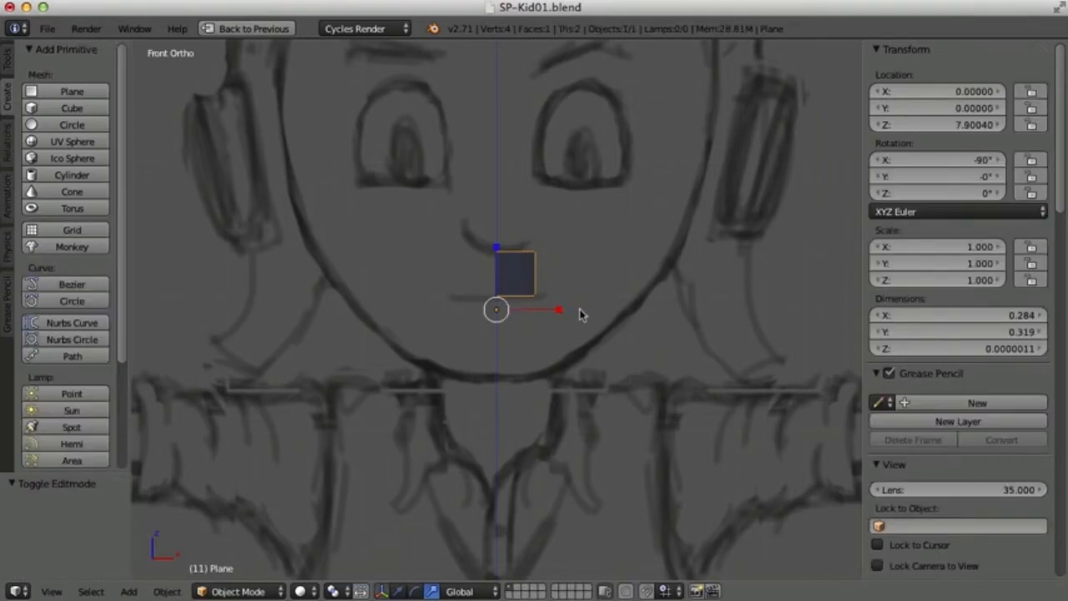
- Restore the split-view layout, hide the front view's two side shelves and frame the head in both the front and side views
key("shift+space")
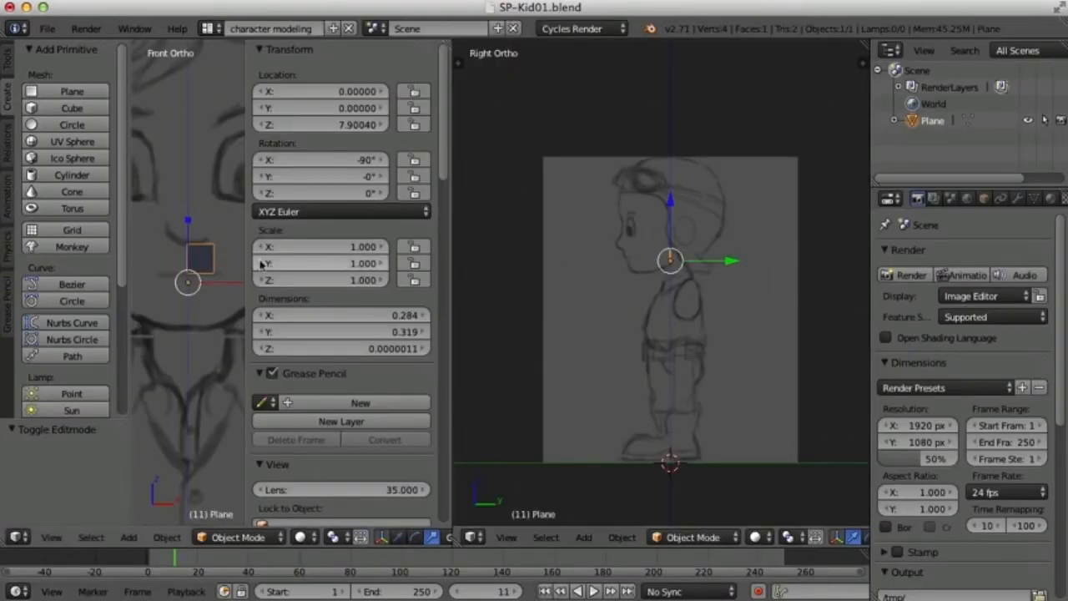
key("n")
key("t")
scroll(596, 274, "up", 4)
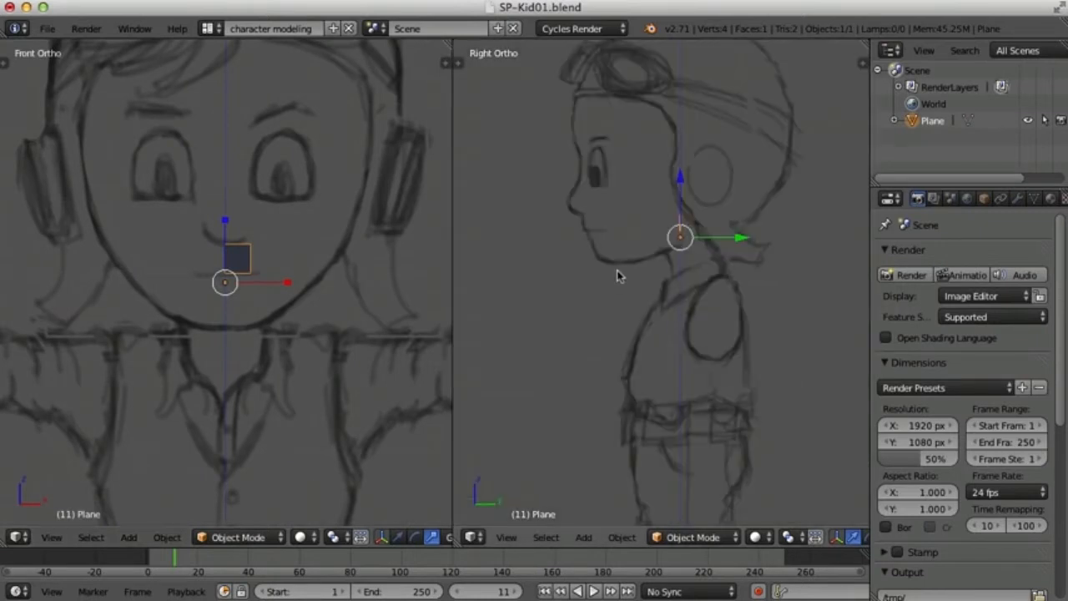
middle_click_drag(756, 214, 753, 250, "shift")
scroll(293, 266, "up", 2)
mouse_move(309, 246)
middle_mouse_down("shift")
mouse_move(311, 283)
mouse_move(334, 256)
mouse_move(315, 257)
middle_mouse_up("shift")
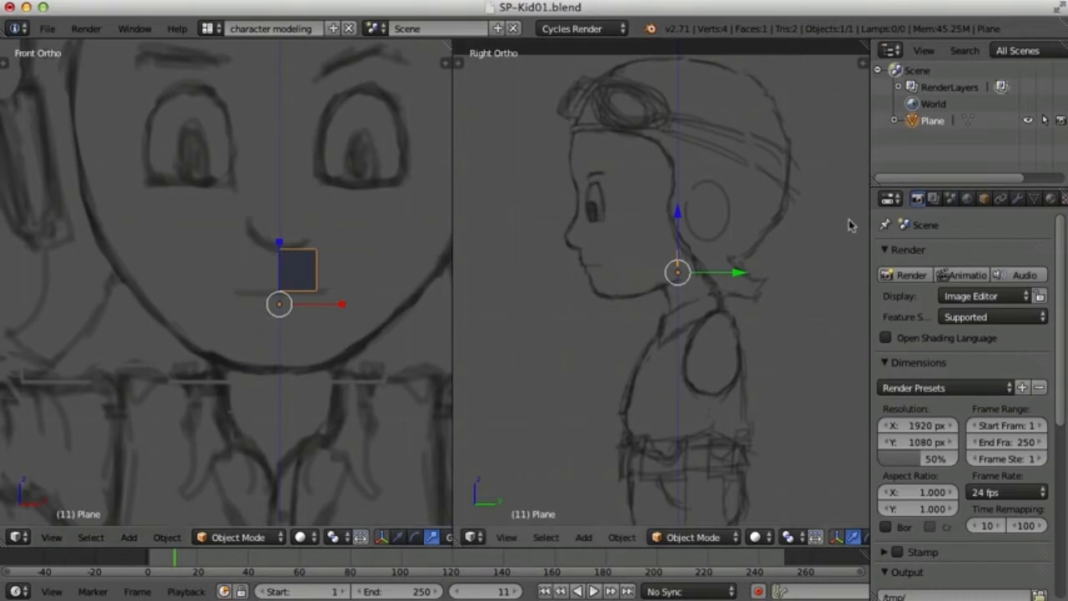
- Widen the properties area and add an X-axis Mirror modifier to the plane with Clipping and edit-cage display enabled
left_click_drag(870, 232, 817, 251)
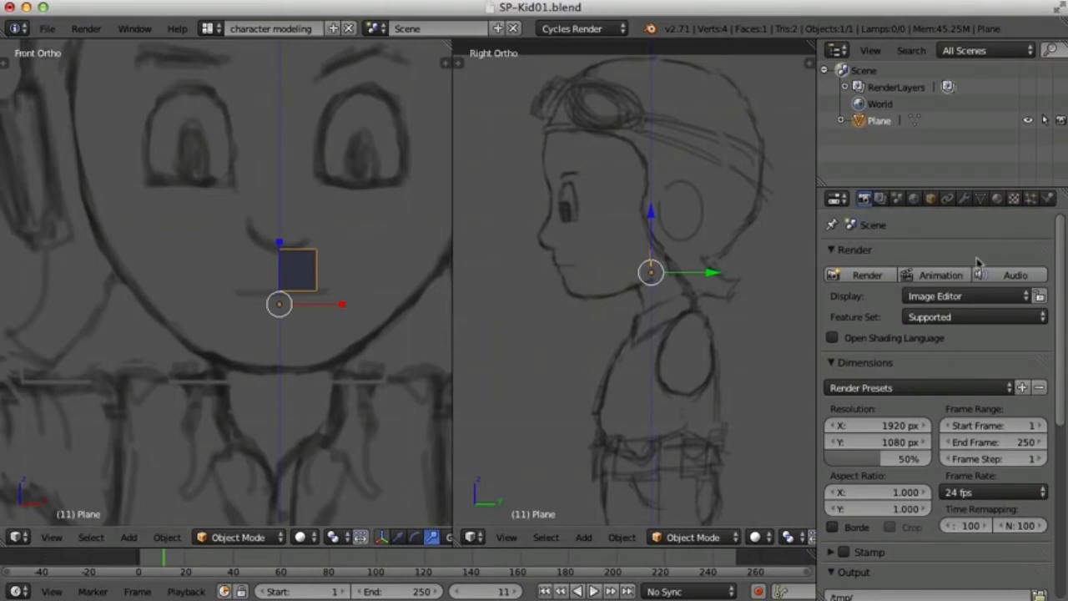
left_click(963, 199)
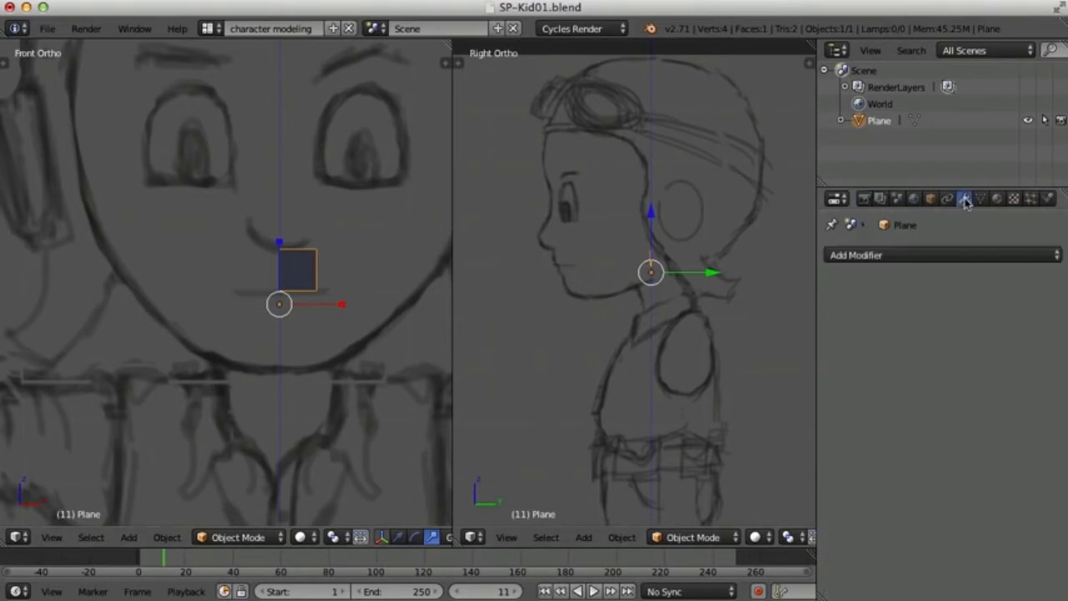
left_click(888, 259)
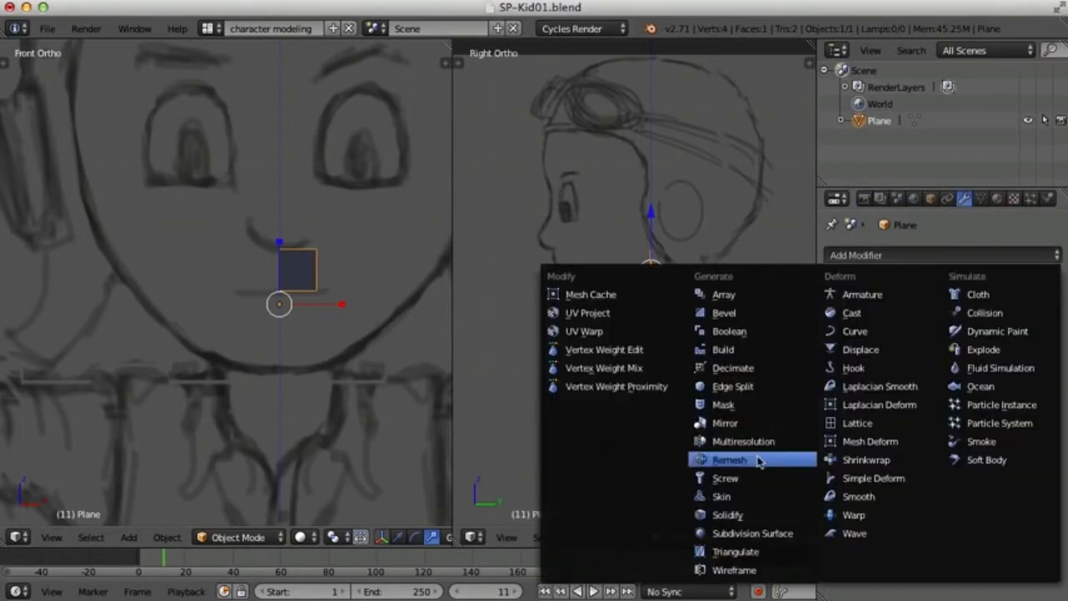
left_click(736, 424)
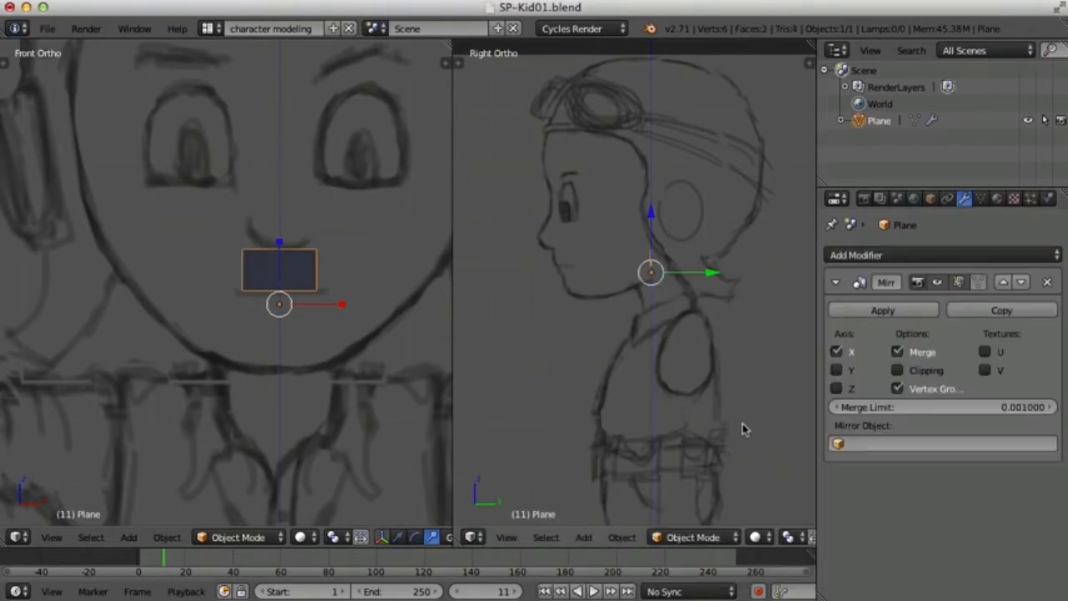
left_click(897, 370)
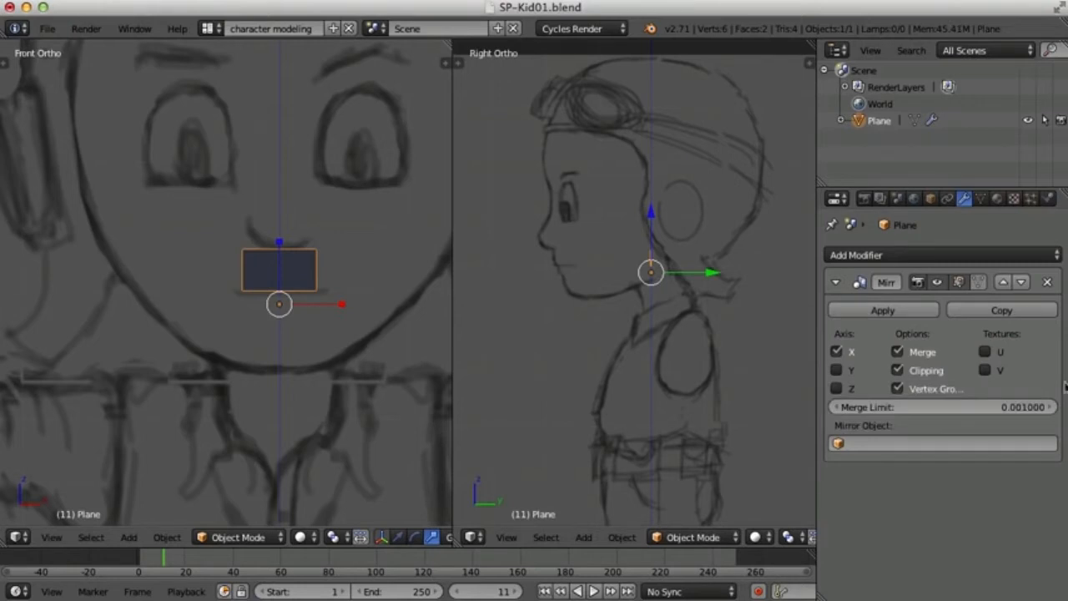
left_click(980, 283)
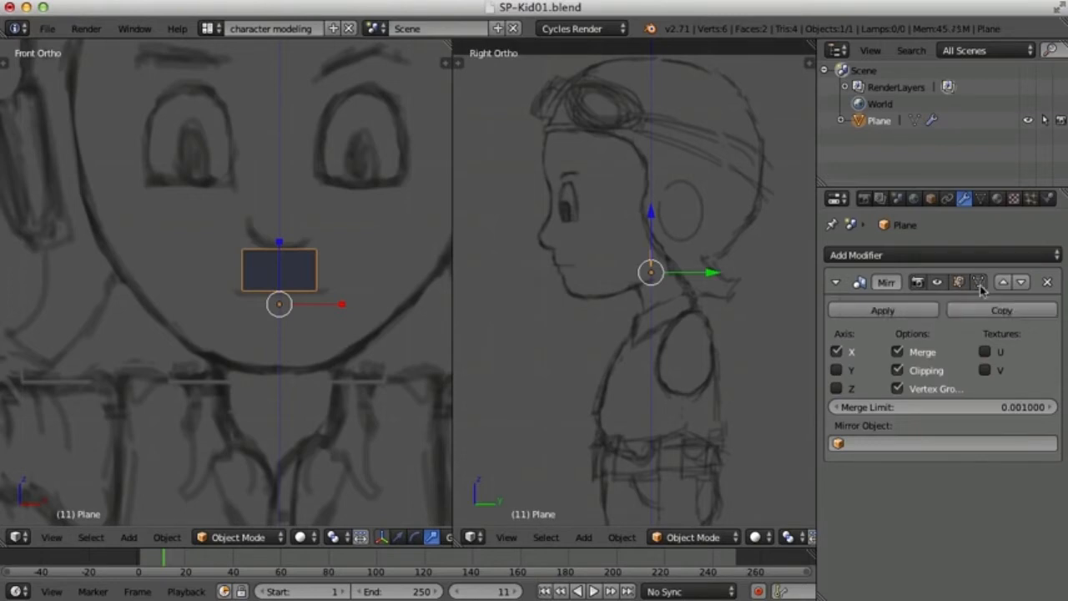
- In Edit Mode with vertex selection, move the face's upper outer vertex about 0.12 inward and slightly up to the nose line
key("Tab")
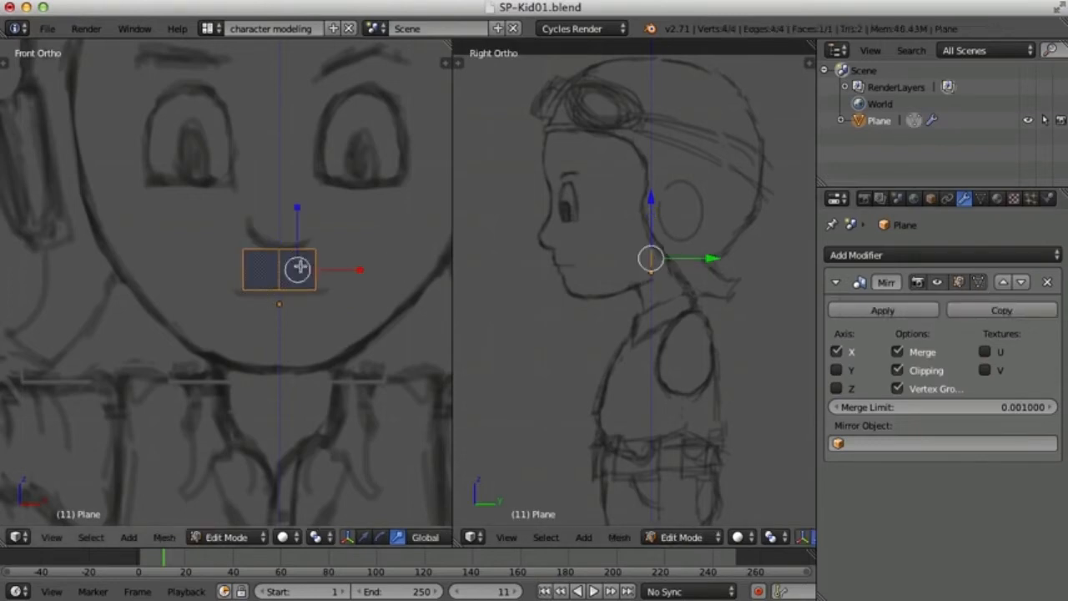
key("ctrl+Tab")
left_click(304, 242)
right_click(317, 248)
key("g")
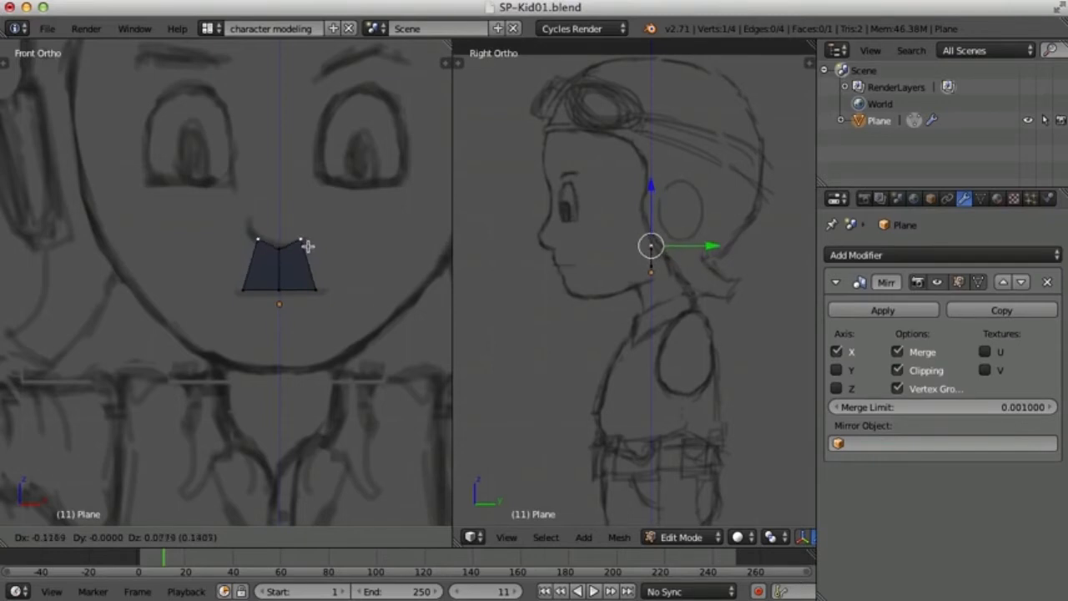
left_click(309, 245)
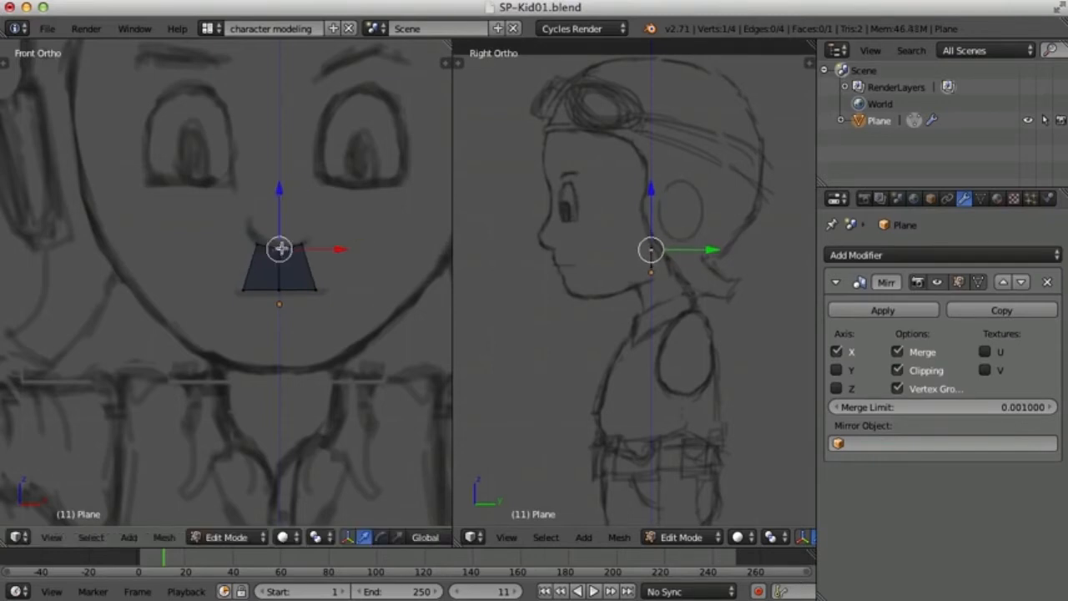
- Lower the upper centre vertex slightly and shift the upper outer vertex down a little to follow the curve under the nose
key("g")
left_click(306, 218)
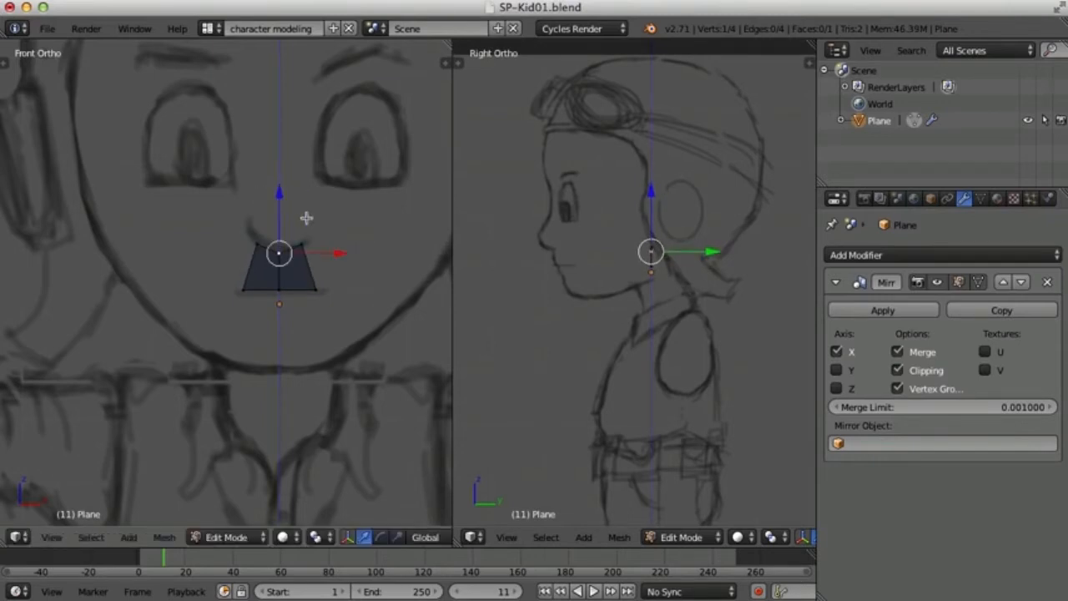
right_click(301, 243)
key("g")
left_click(310, 256)
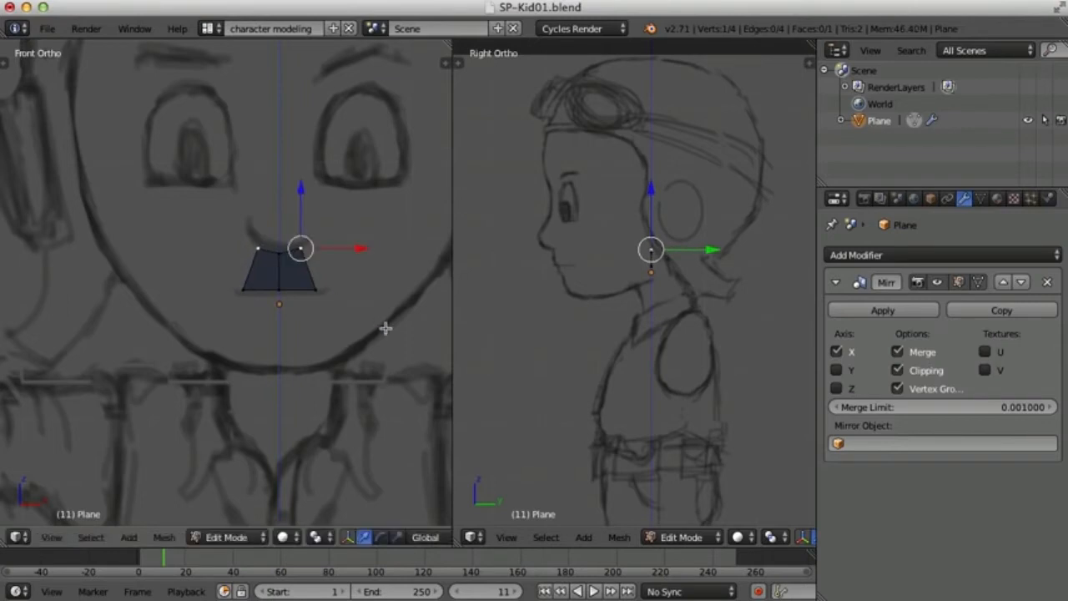
- Move the lower outer vertex about 0.16 inward and slightly up, just above the mouth line
right_click(315, 289)
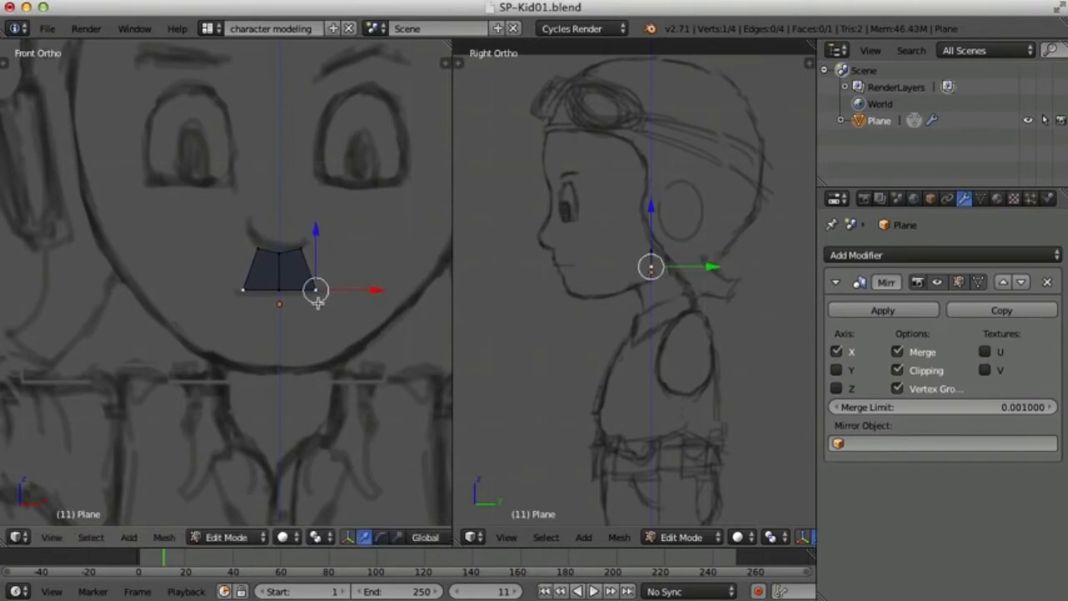
key("g")
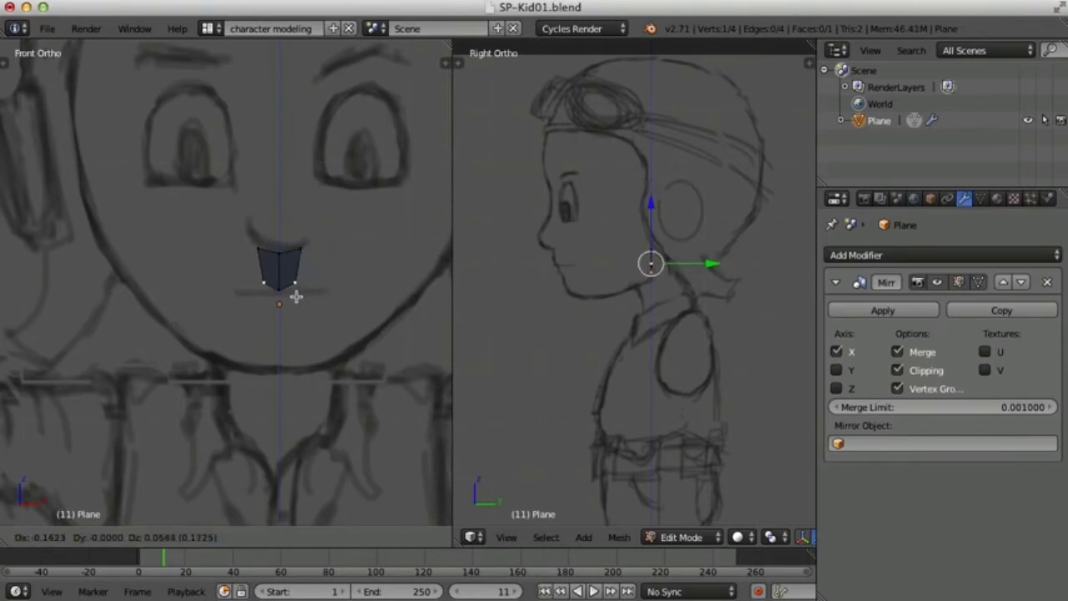
left_click(294, 296)
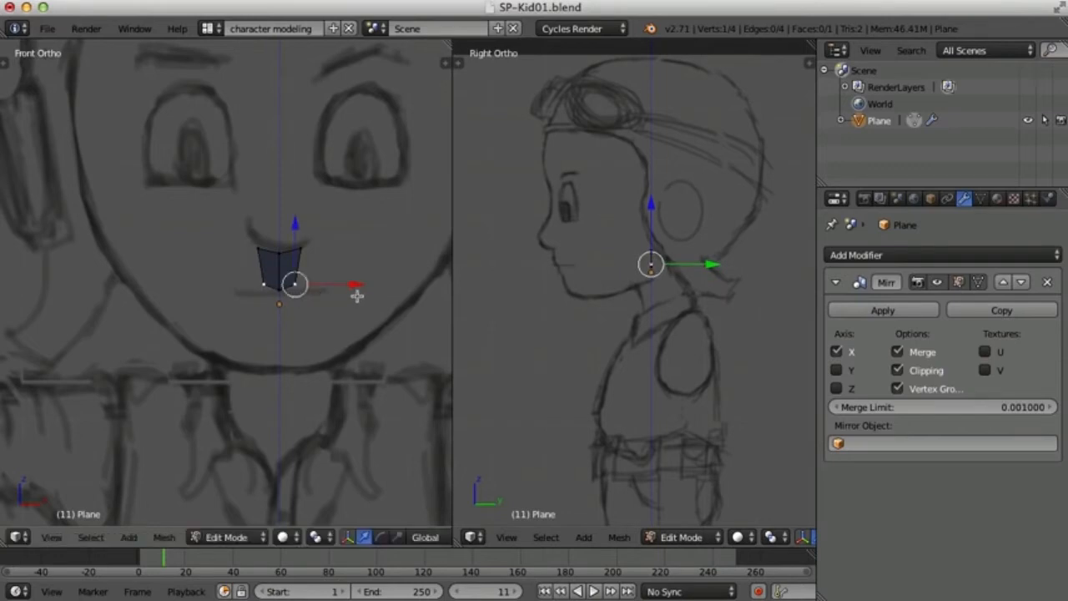
- Maximize the front view, switch to edge selection and select the outer side edge of the face between nose and mouth
key("ctrl+Up")
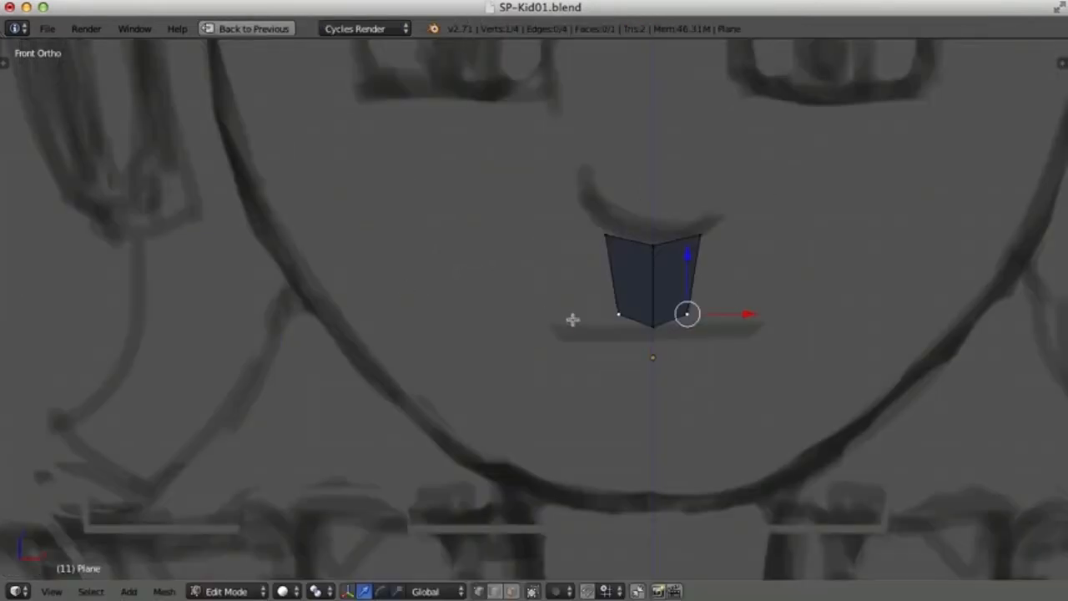
scroll(575, 308, "up", 3)
scroll(587, 289, "up", 2)
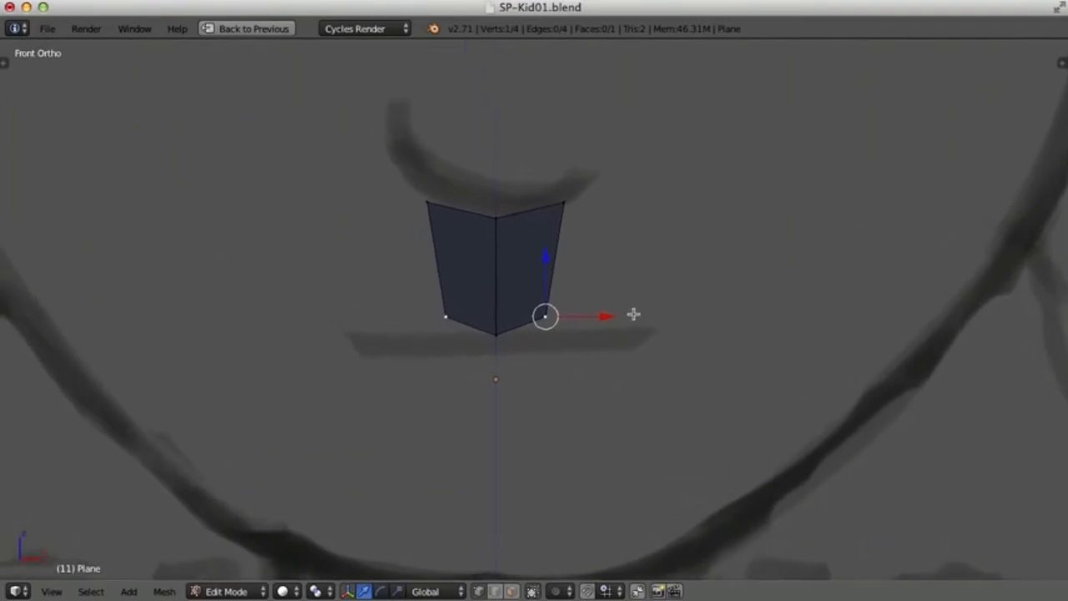
key("ctrl+Tab")
left_click(540, 310)
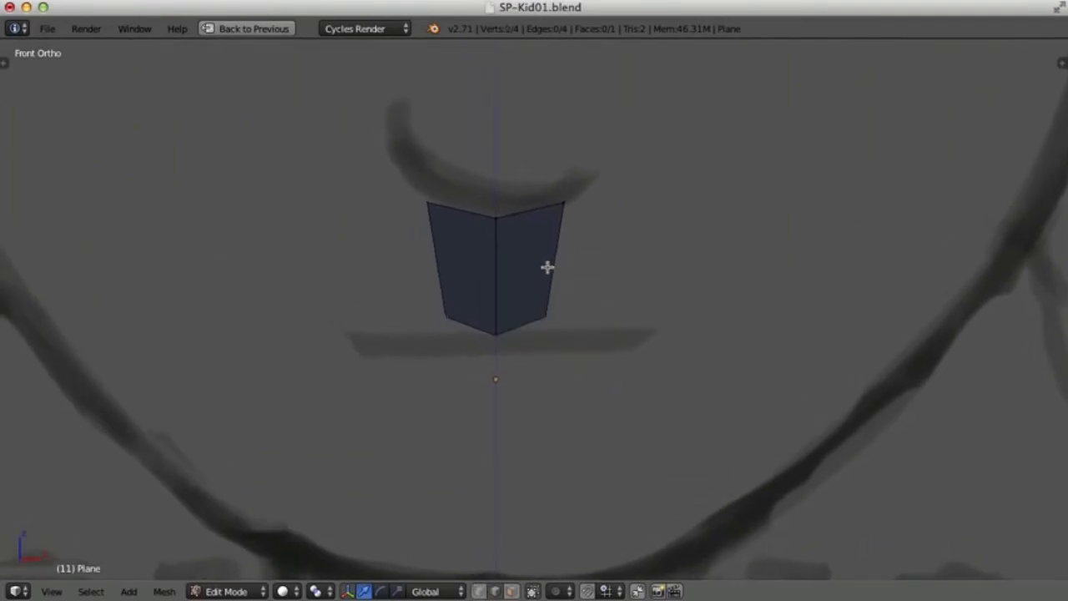
right_click(551, 264)
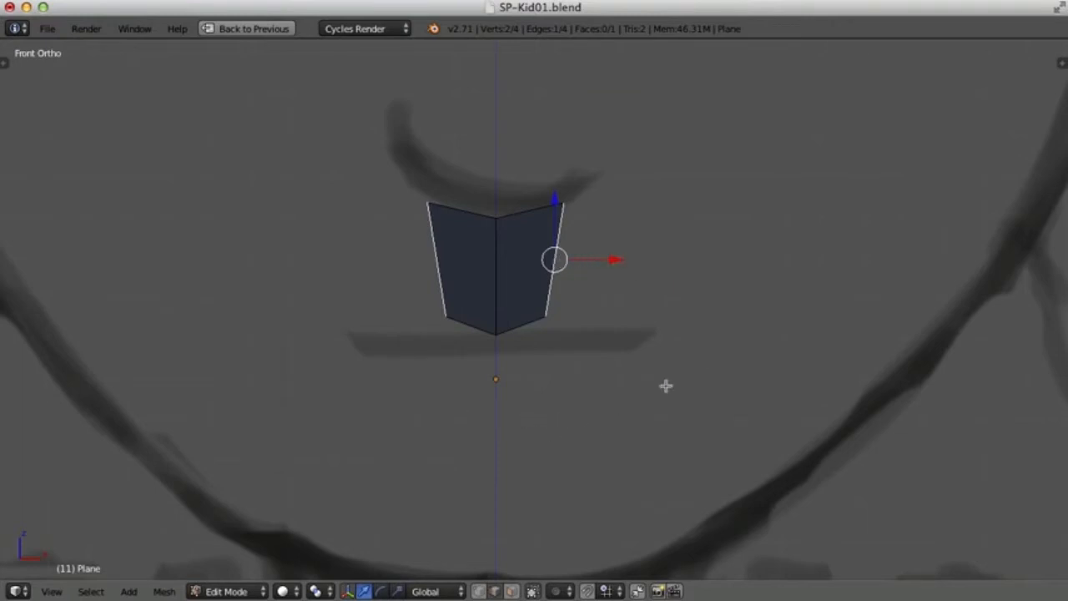
scroll(642, 184, "down", 3)
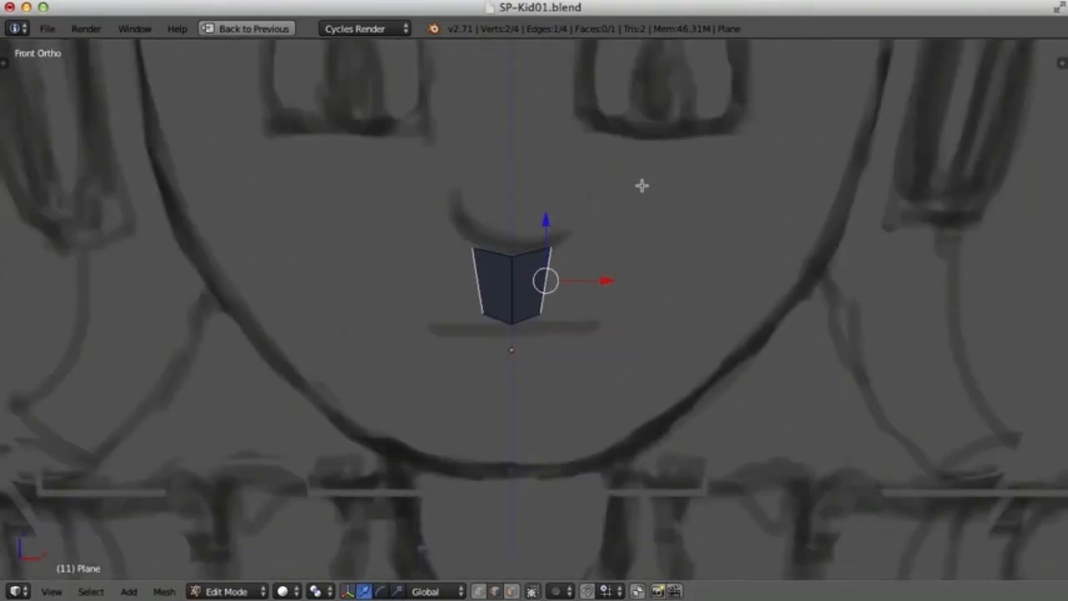
scroll(642, 202, "down", 3)
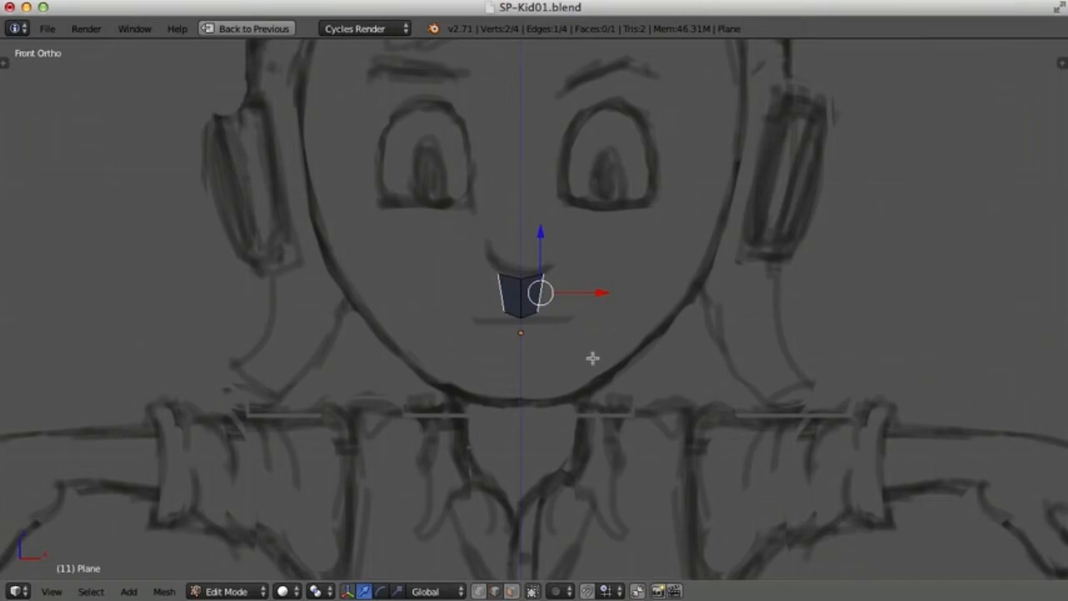
- Extrude the outer side edge outward in successive segments around the mouth line to form a closed lip ring
scroll(594, 358, "up", 2)
scroll(643, 316, "up", 1)
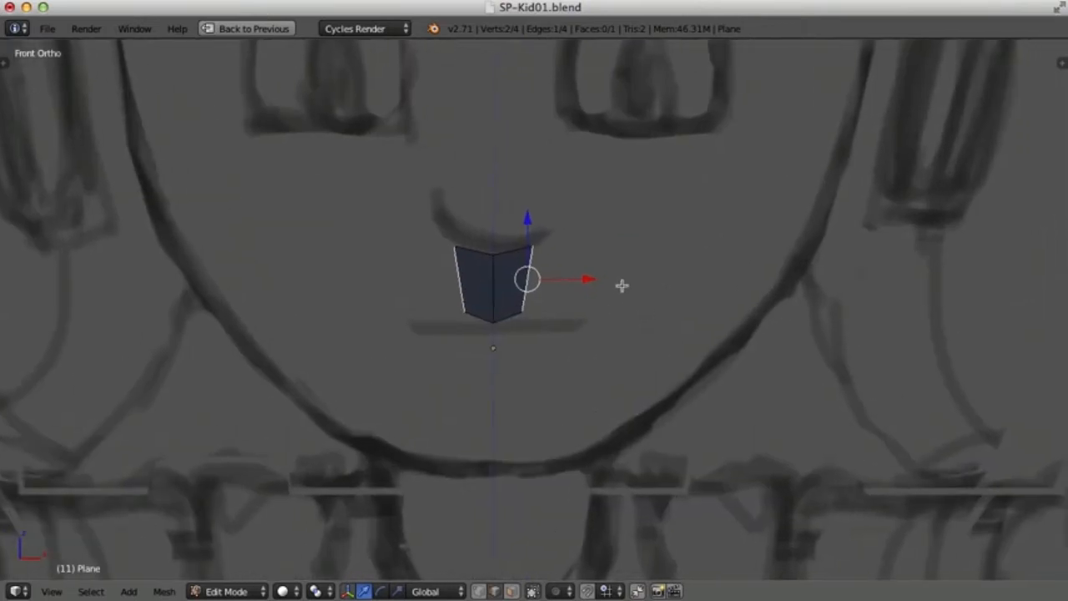
key("e")
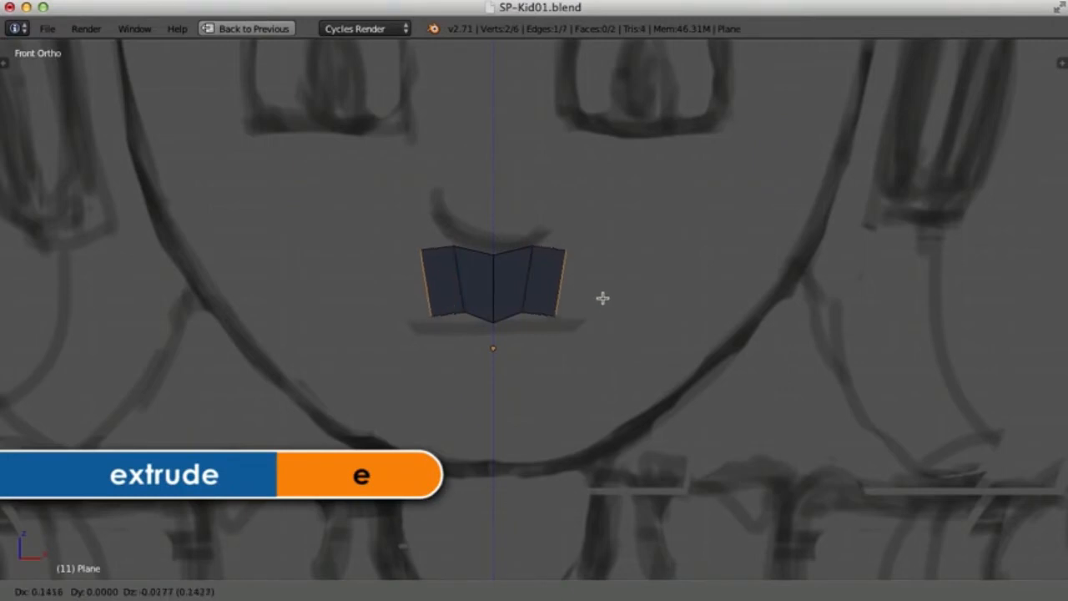
left_click(600, 296)
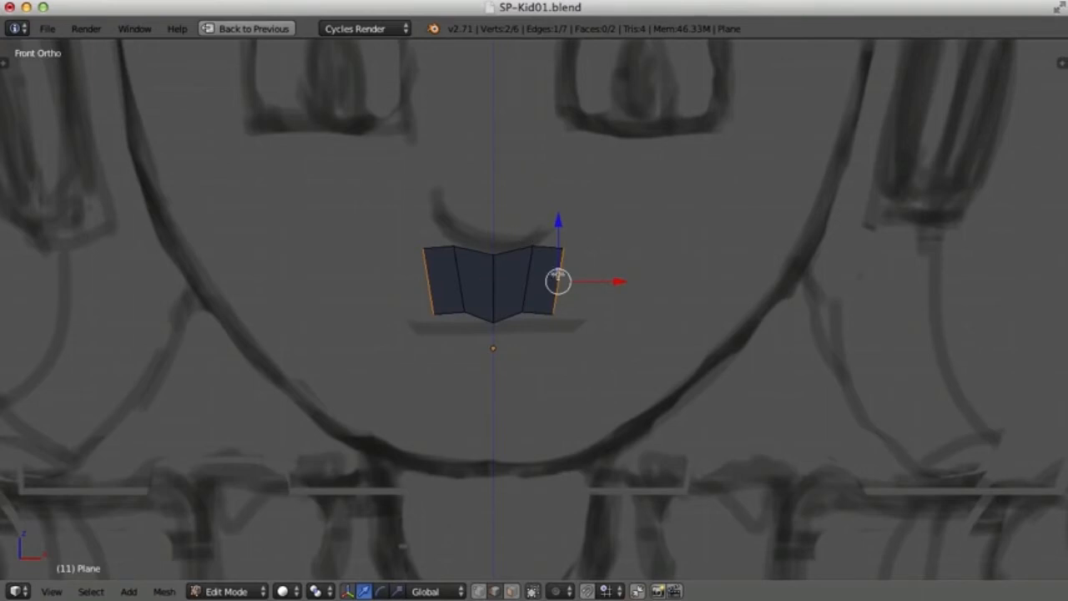
key("g")
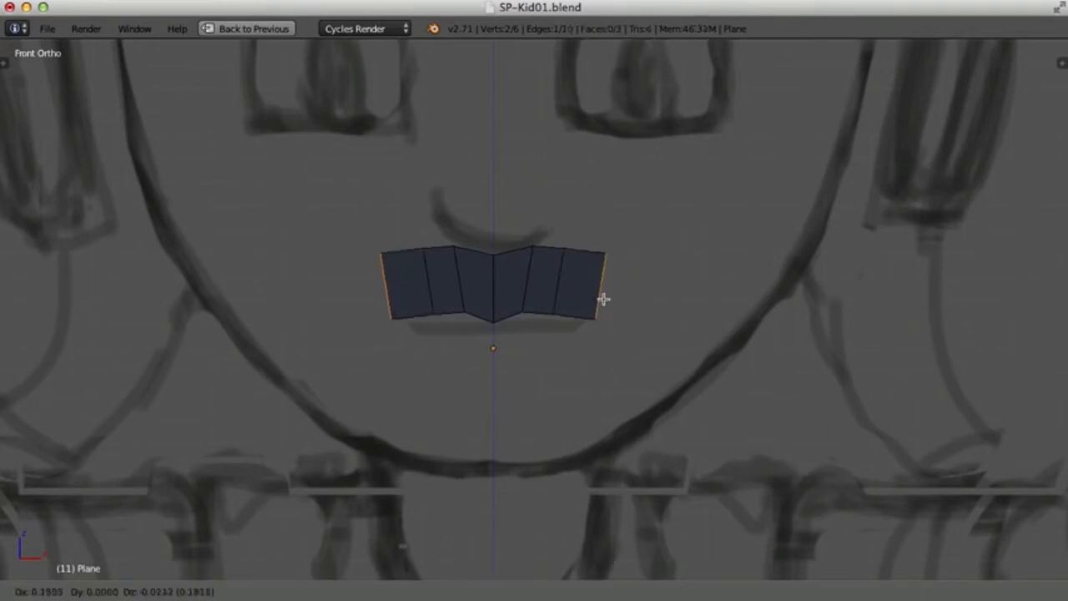
left_click(589, 297)
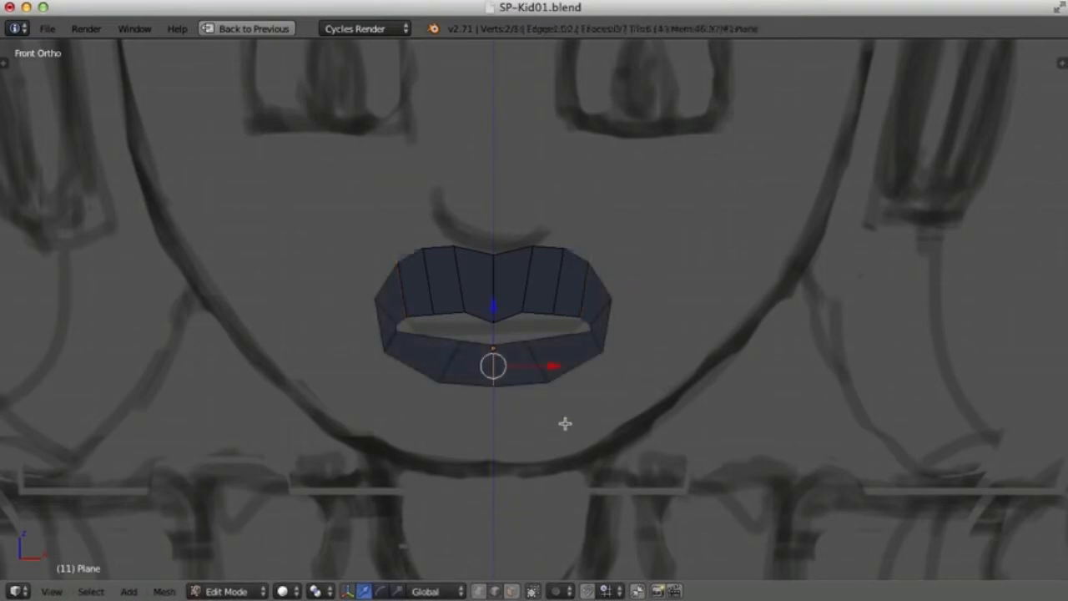
- Switch to vertex selection and raise the lip ring's second upper vertex from the centre up to the end of the nose line
key("ctrl+Tab")
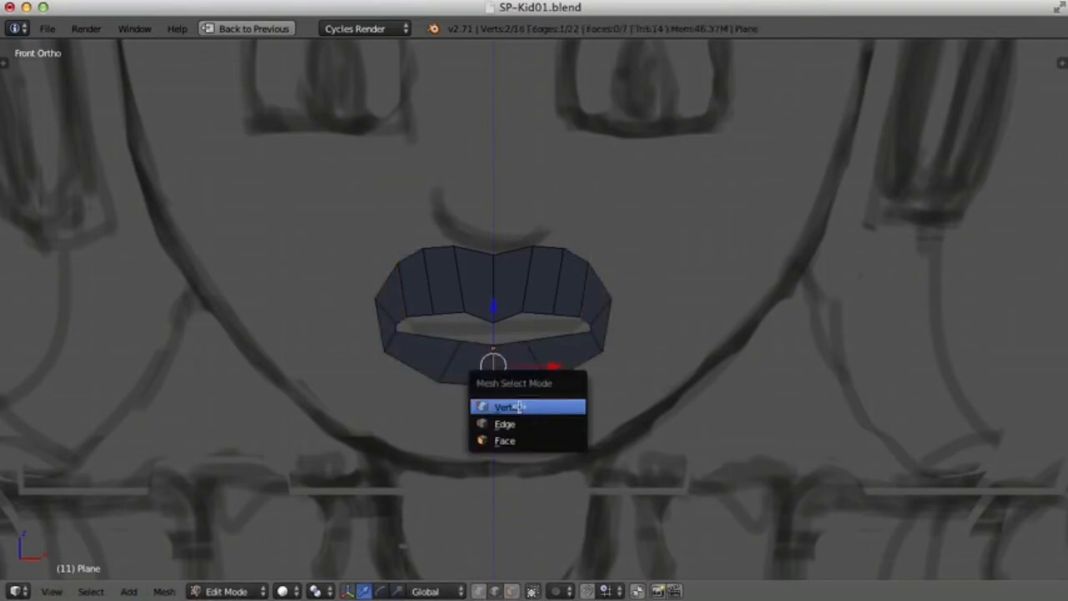
left_click(512, 405)
right_click(533, 245)
right_click(539, 253)
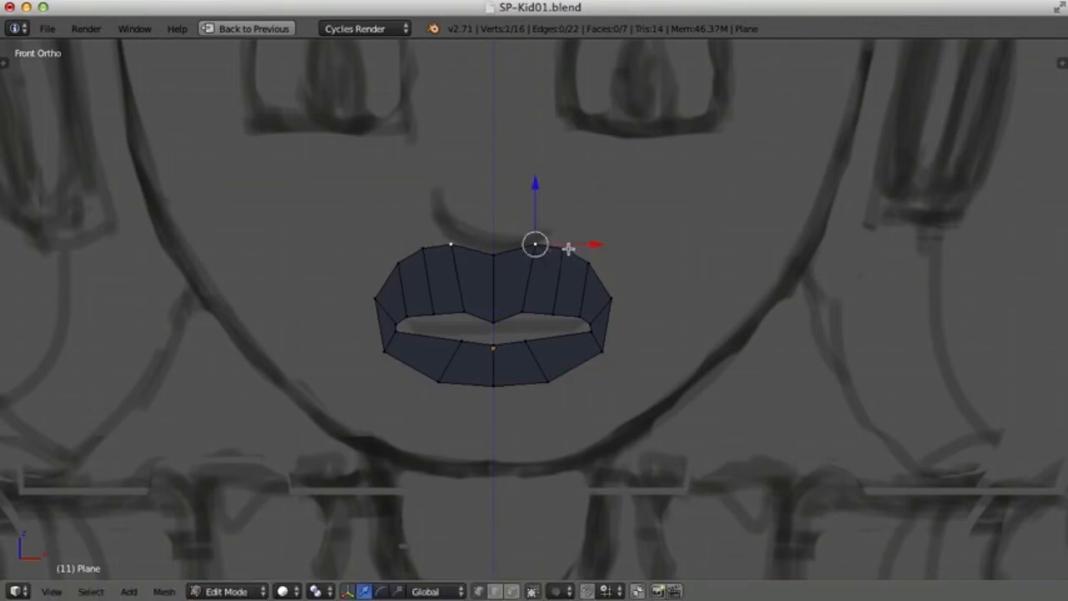
right_click(569, 250)
key("g")
left_click(569, 244)
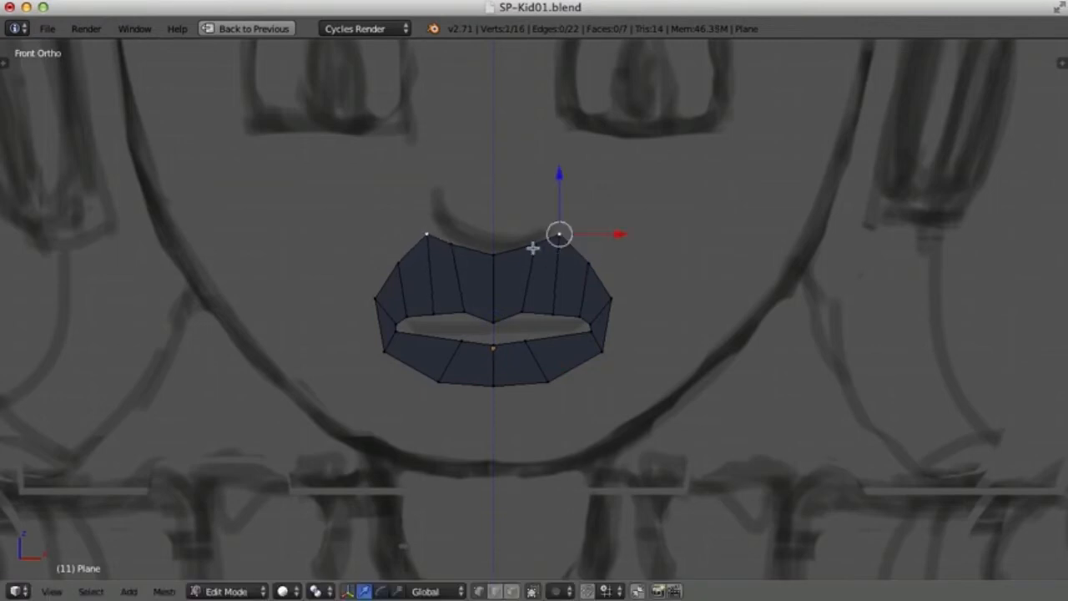
- Adjust the upper vertex beside the centre to the nose curve and raise the upper lip's lower centre vertex slightly
right_click(533, 248)
key("g")
left_click(542, 259)
right_click(495, 324)
key("g")
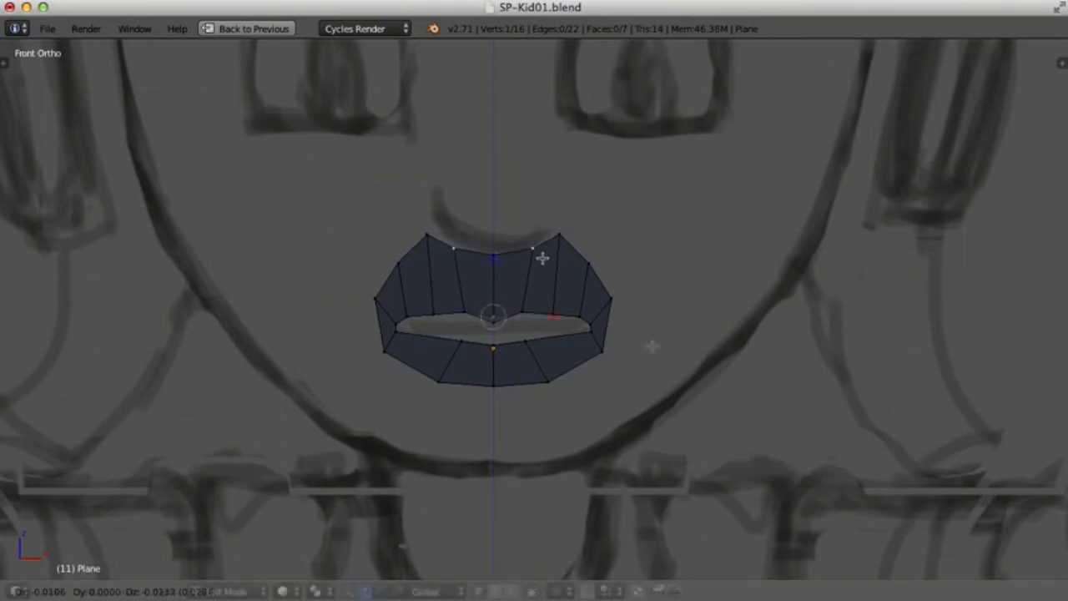
left_click(496, 319)
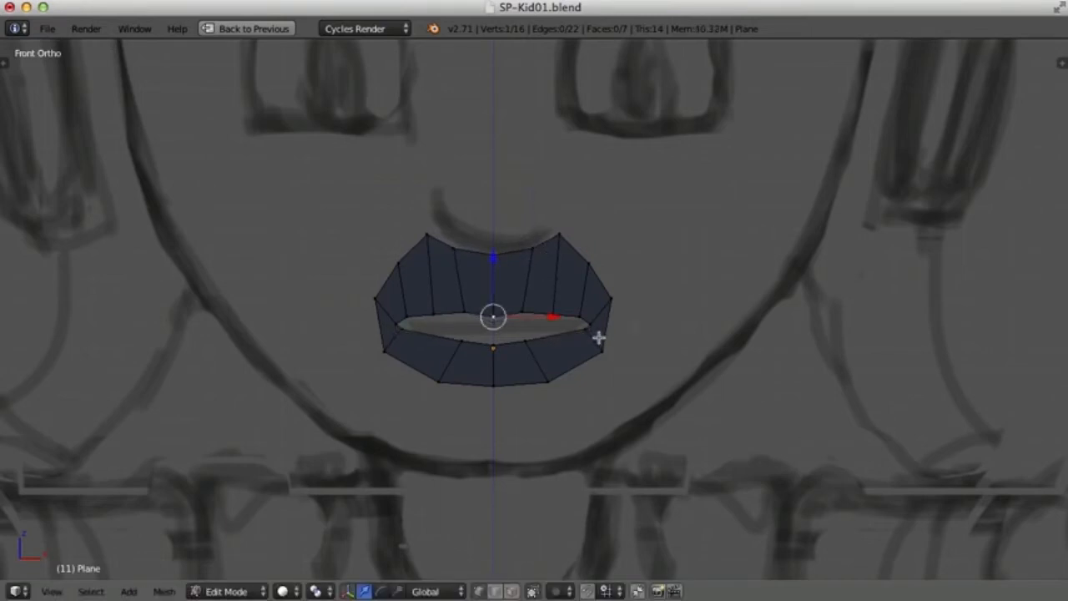
- Select the three upper vertices from the centre outward and extrude them straight up over the nose line
right_click(495, 252)
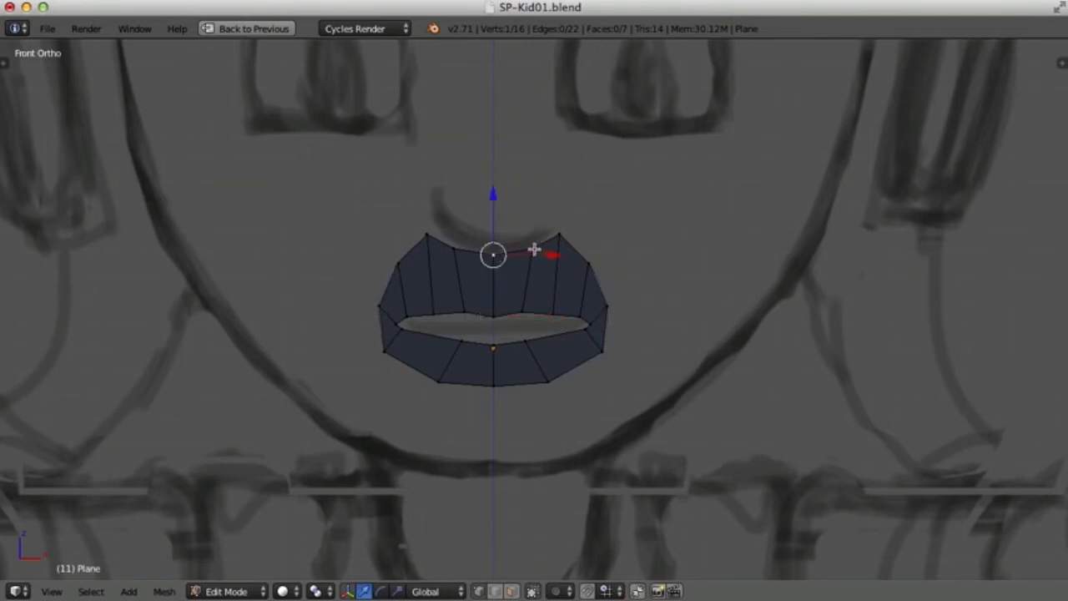
right_click(534, 248, "shift")
right_click(563, 234, "shift")
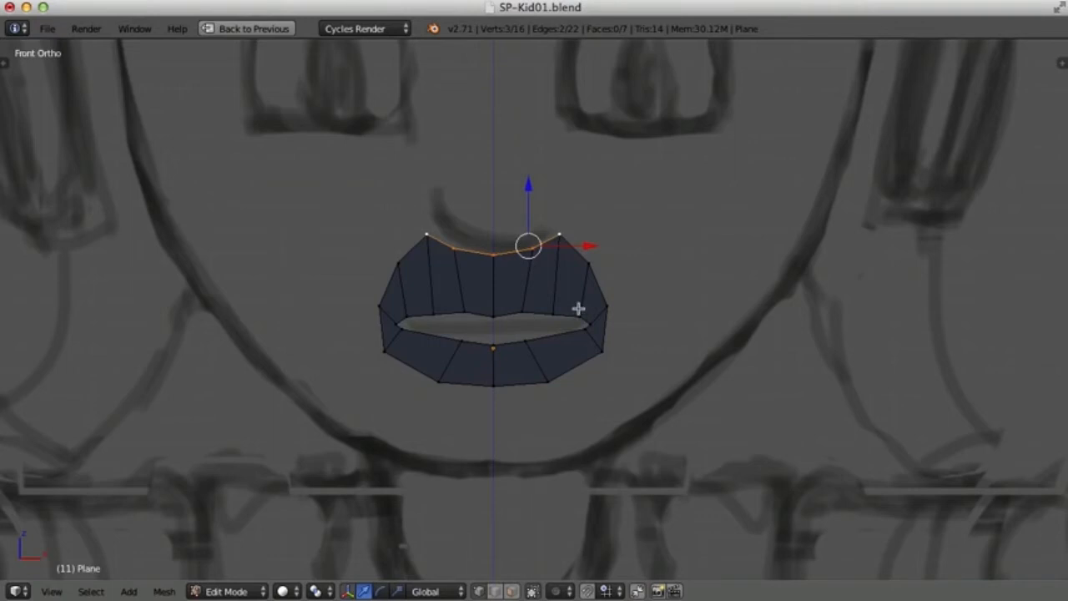
key("e")
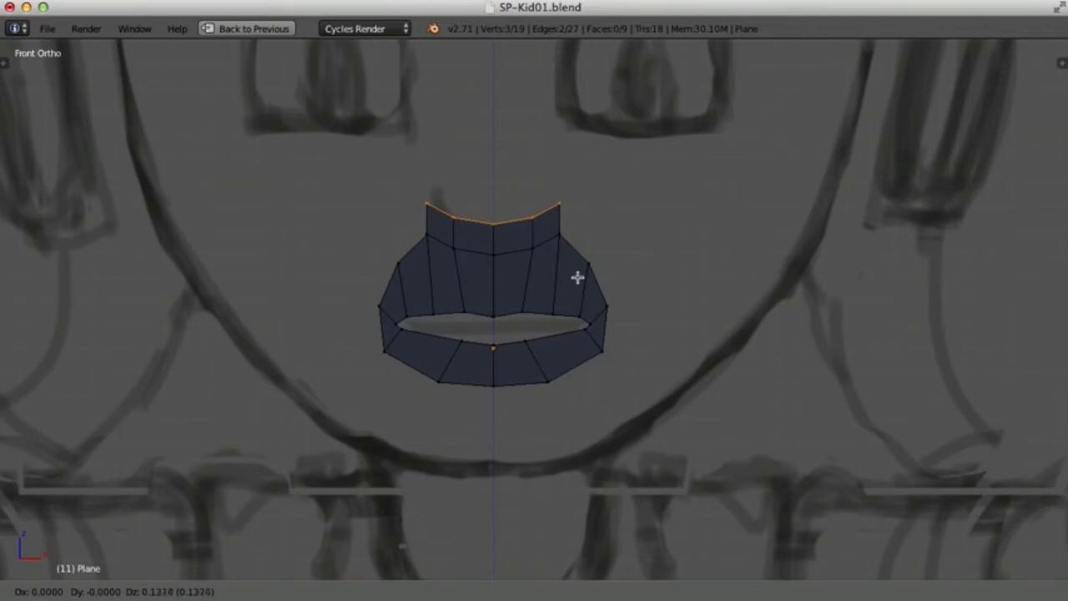
left_click(576, 273)
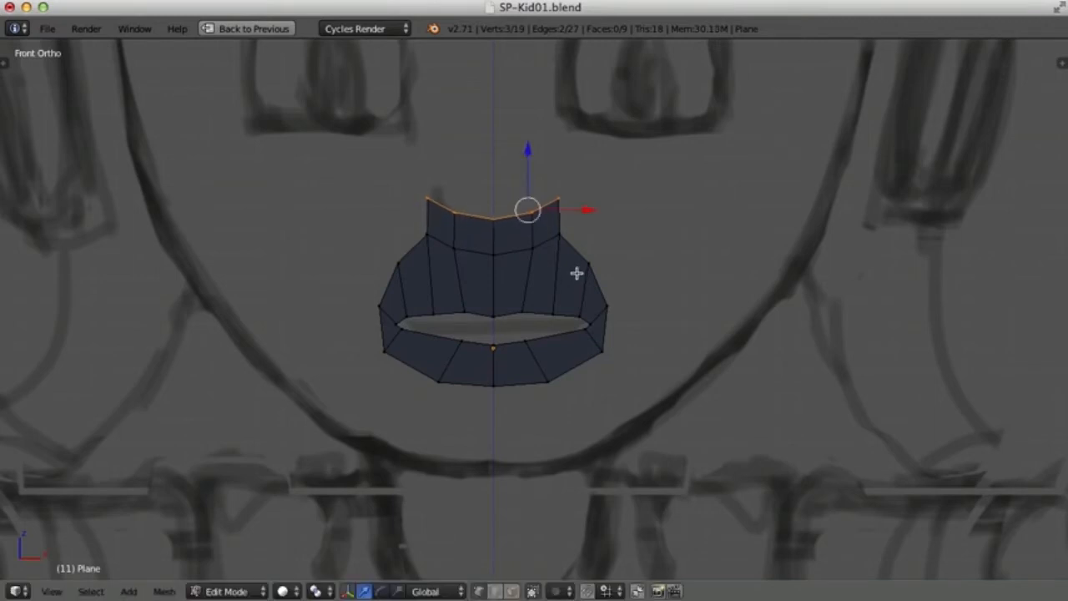
- Move the new row's middle vertex inward, and its outer vertex about 0.09 inward and 0.11 down, to round the nose base
right_click(533, 210)
key("g")
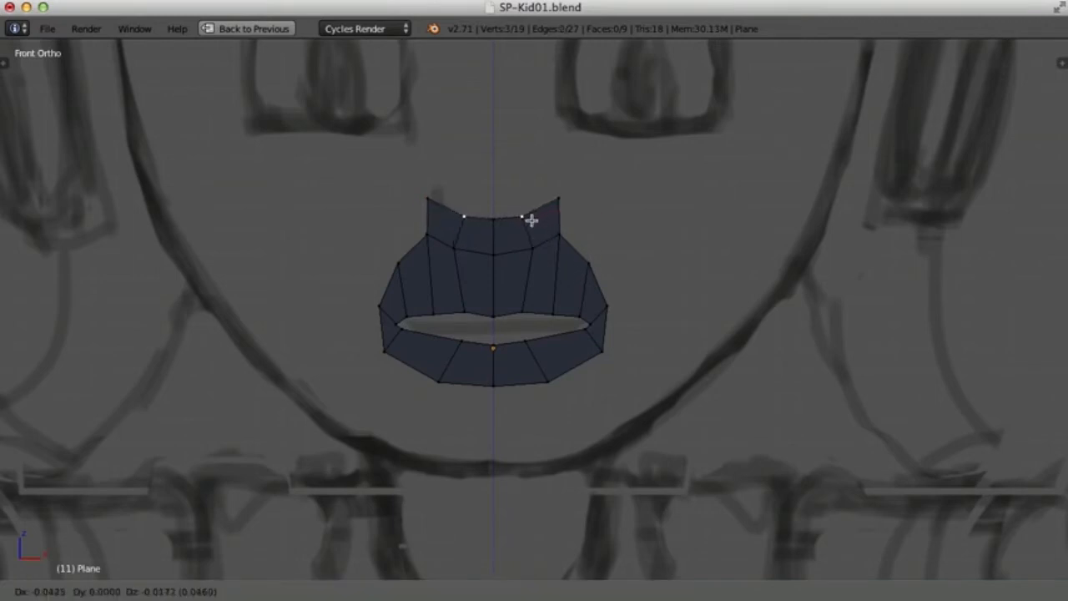
right_click(526, 221)
right_click(560, 198)
key("g")
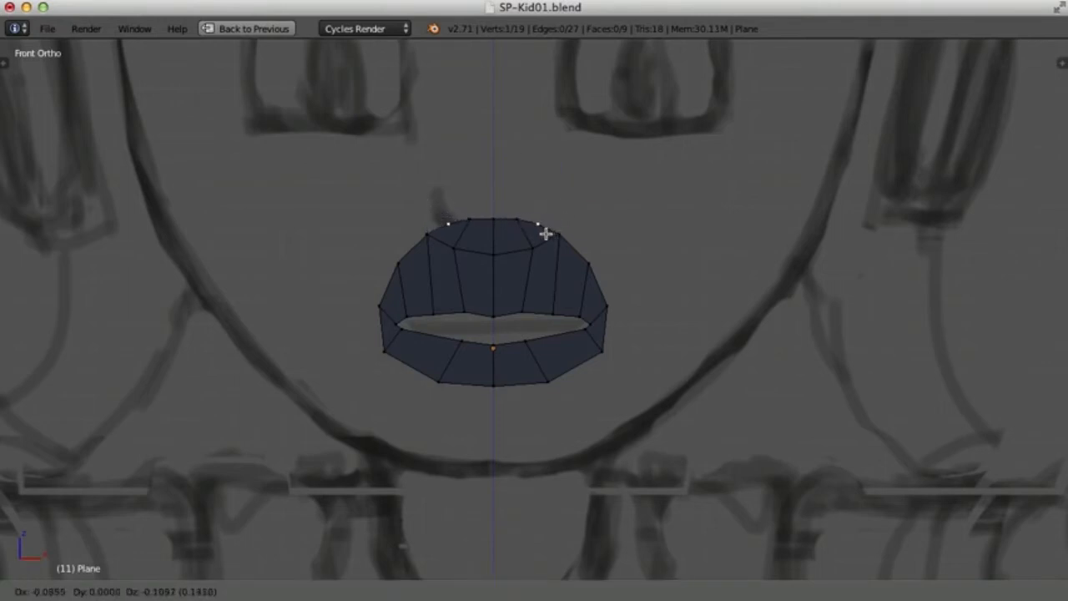
left_click(545, 234)
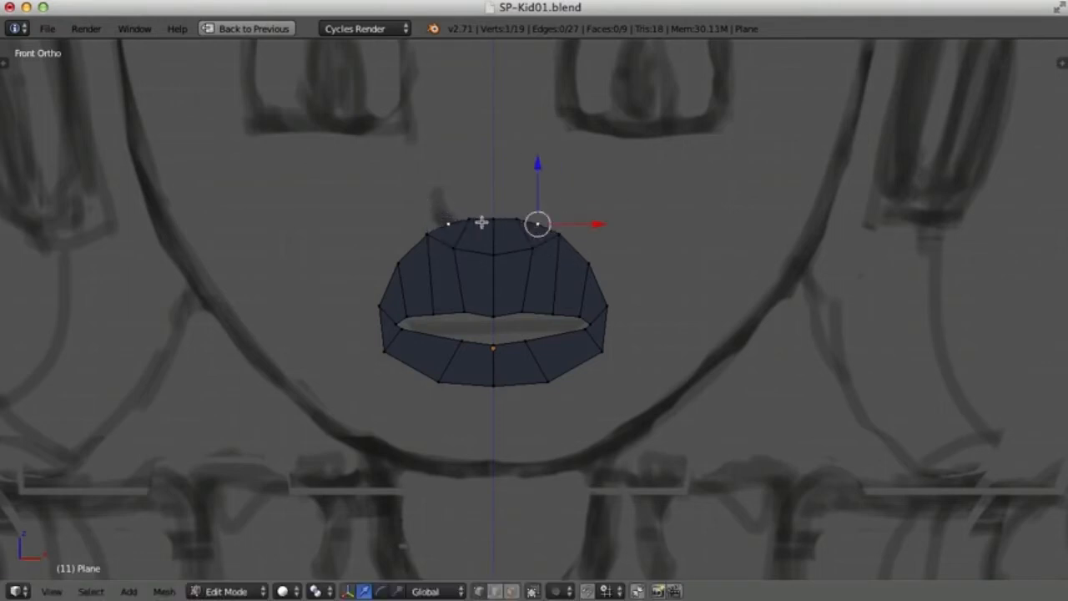
- Nudge the new row's middle vertex and its centre vertex to even out the top curve of the nose base
right_click(518, 219)
key("g")
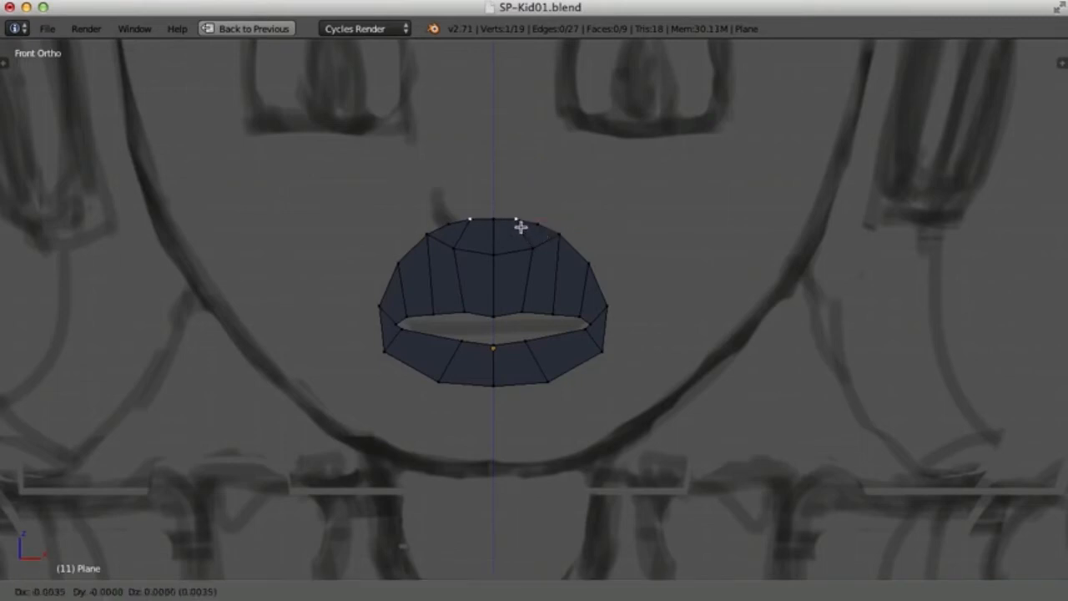
left_click(514, 222)
right_click(492, 220)
left_click_drag(493, 158, 500, 157)
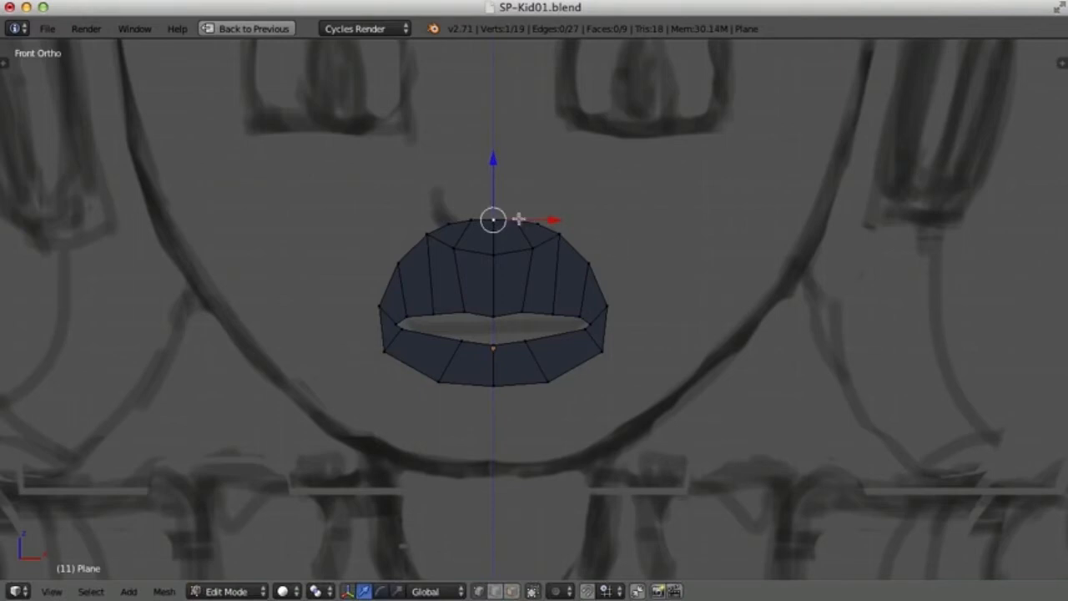
- Select the four vertices along the top curve of the nose base and extrude them up about 0.17
right_click(560, 233)
right_click(501, 220, "shift")
right_click(510, 220, "shift")
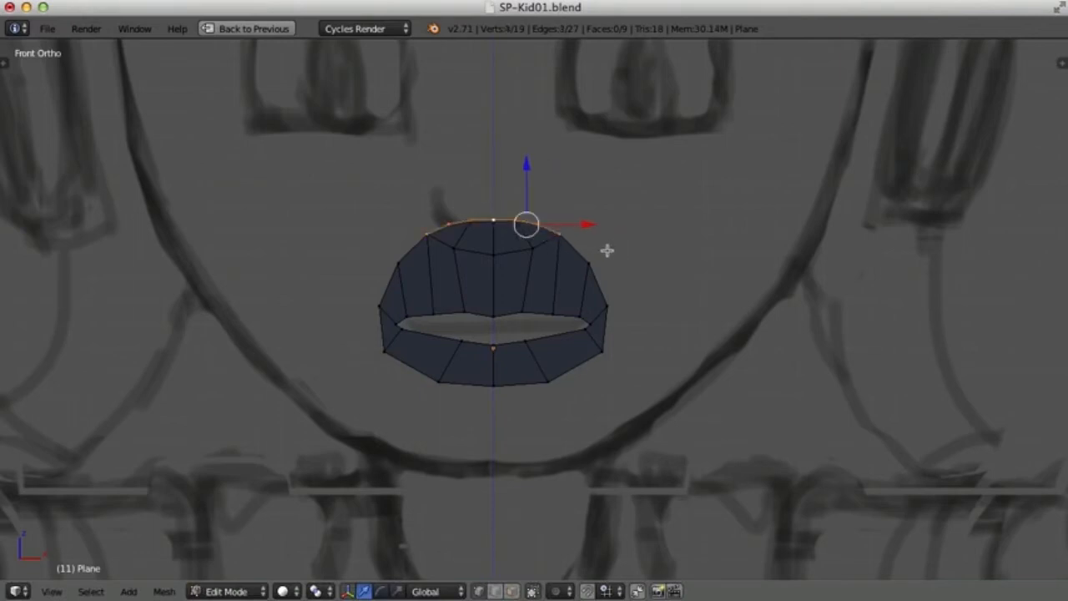
key("e")
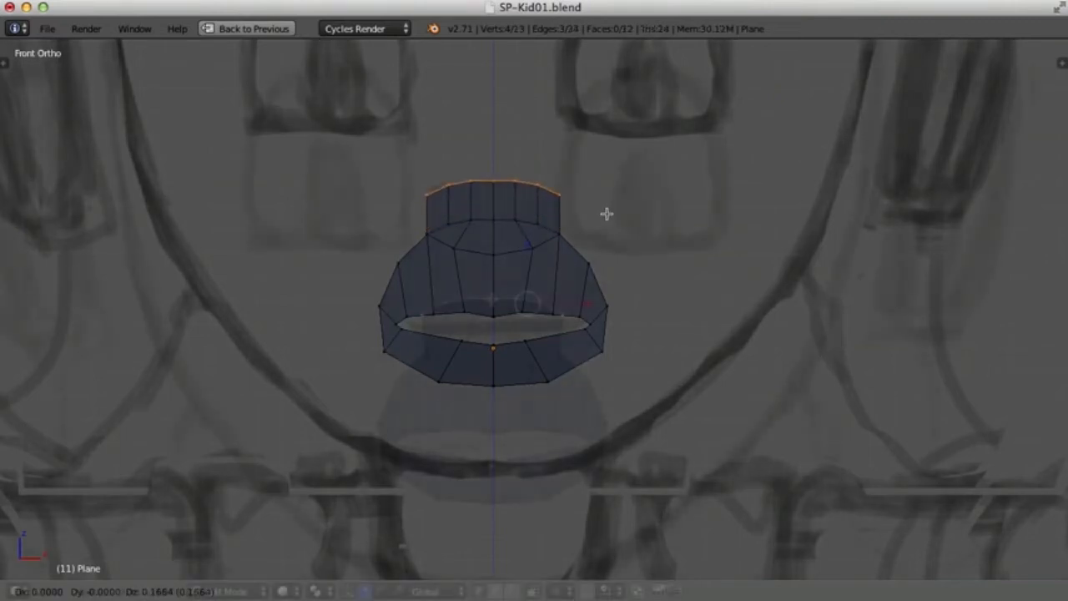
- Extrude the three innermost top vertices up about 0.36, and extrude again to brow height to form the nose bridge
right_click(494, 300)
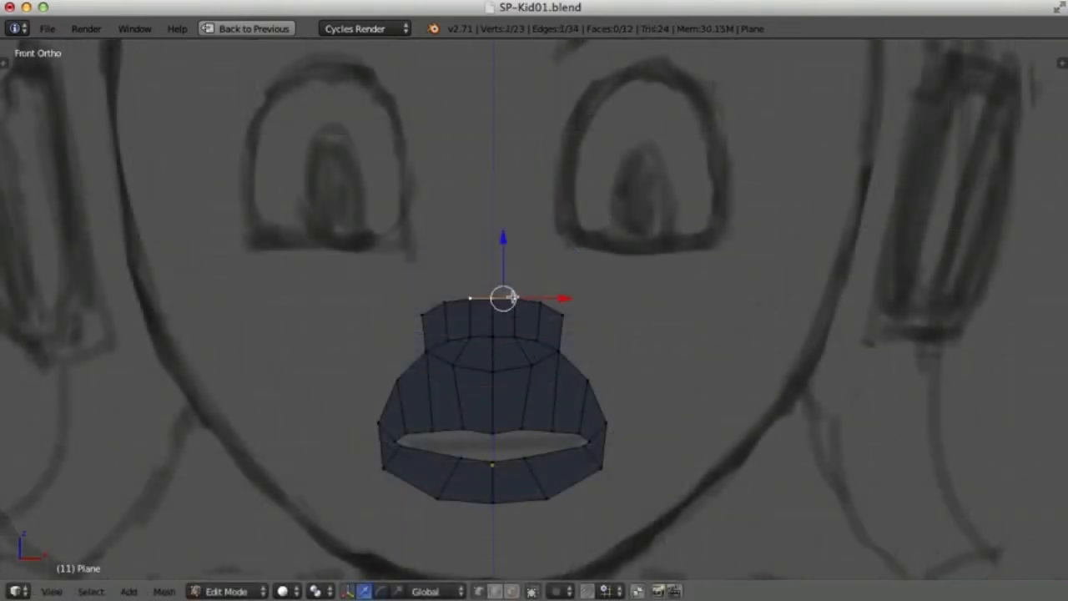
right_click(541, 302, "shift")
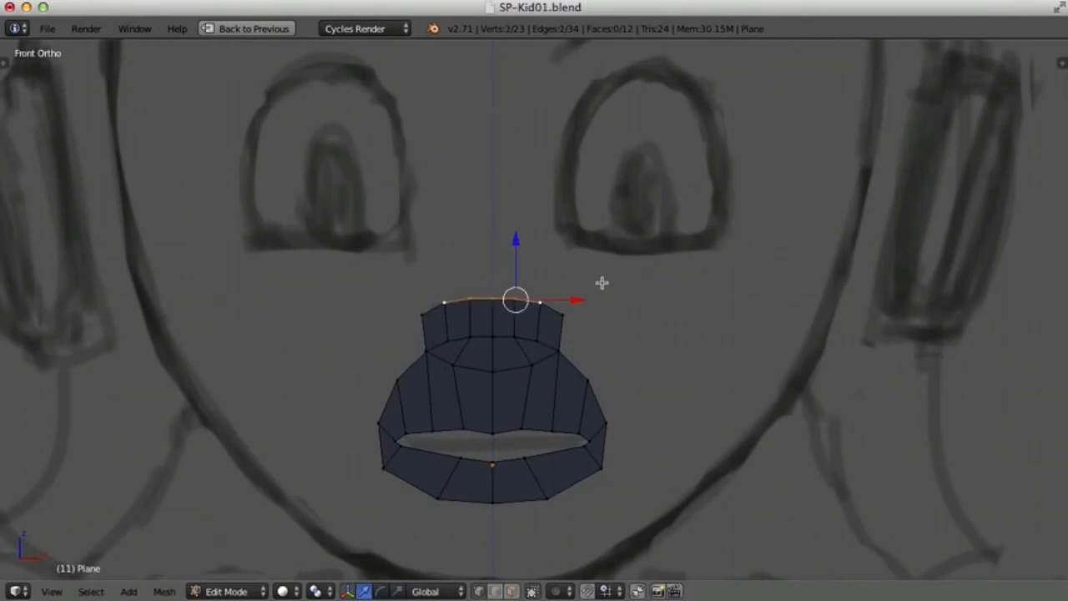
key("r")
key("Escape")
key("e")
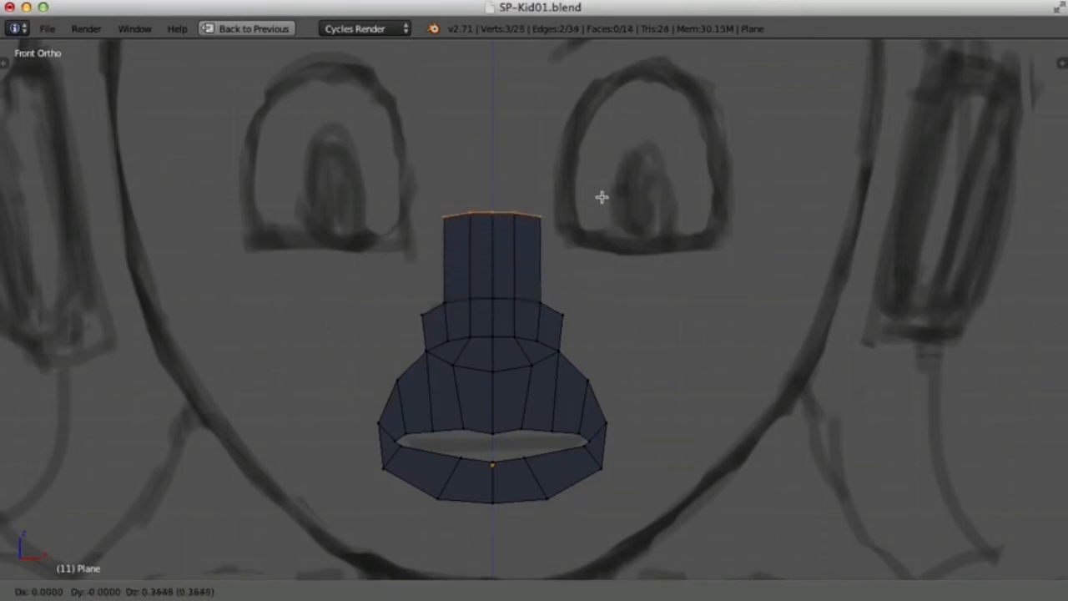
key("e")
left_click(600, 194)
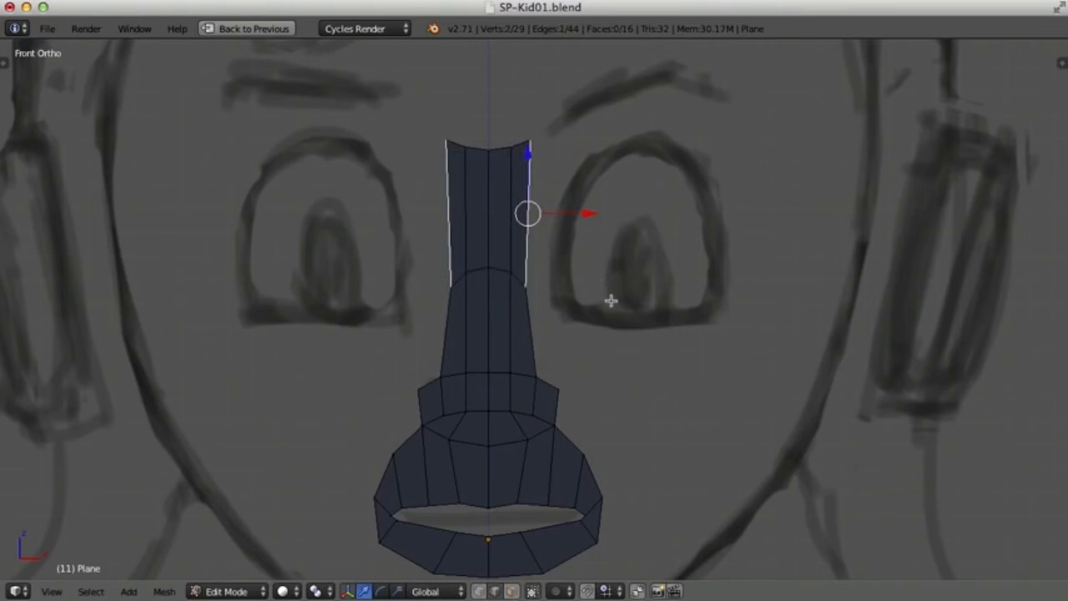
- Extrude the upper outer edge of the nose bridge outward to the eye's inner side, and switch to vertex selection
key("e")
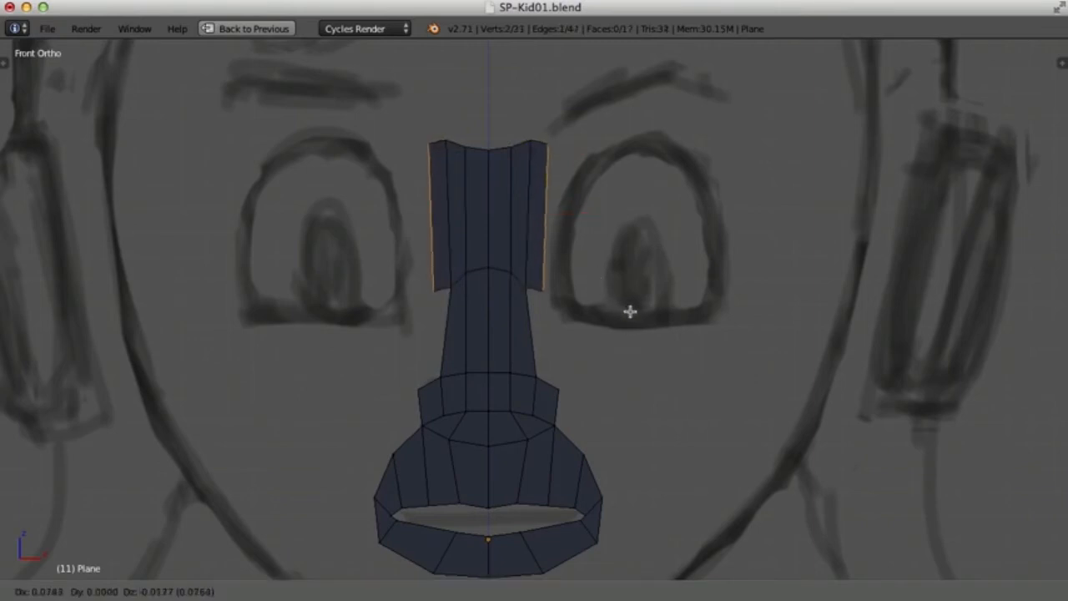
left_click(639, 310)
key("ctrl+Tab")
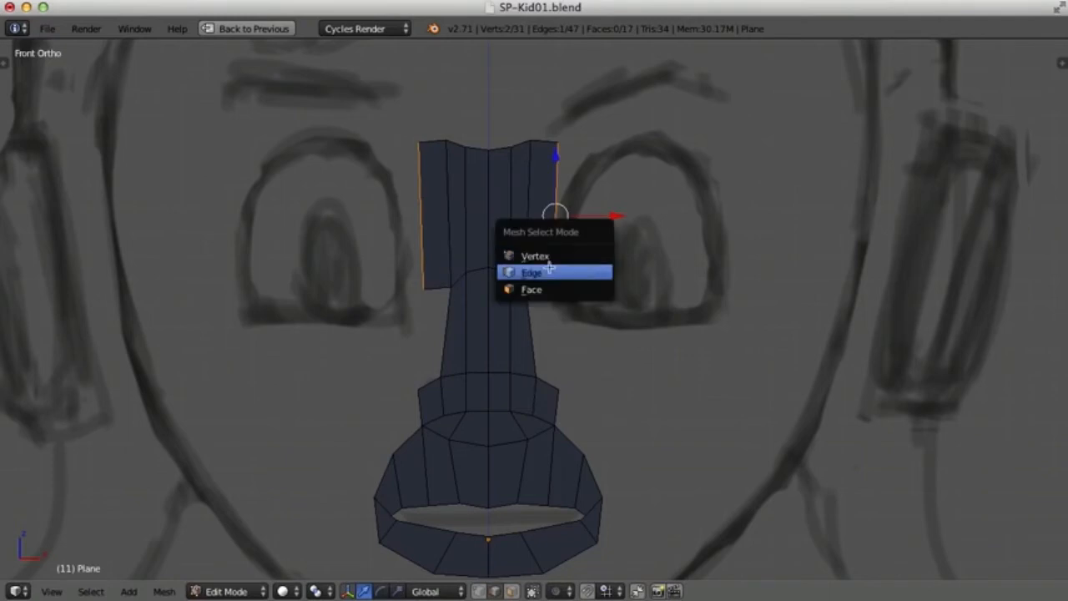
left_click(548, 268)
key("ctrl+Tab")
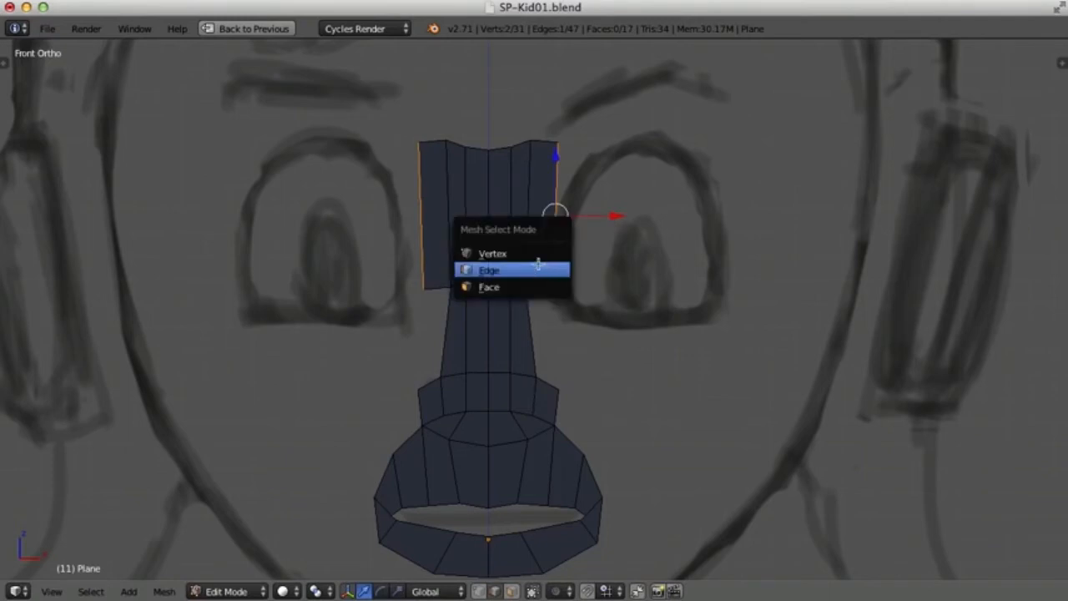
left_click(540, 254)
- Move the new face's lower outer vertex slightly up and its upper outer vertex down and slightly outward along the eye outline
right_click(558, 287)
key("g")
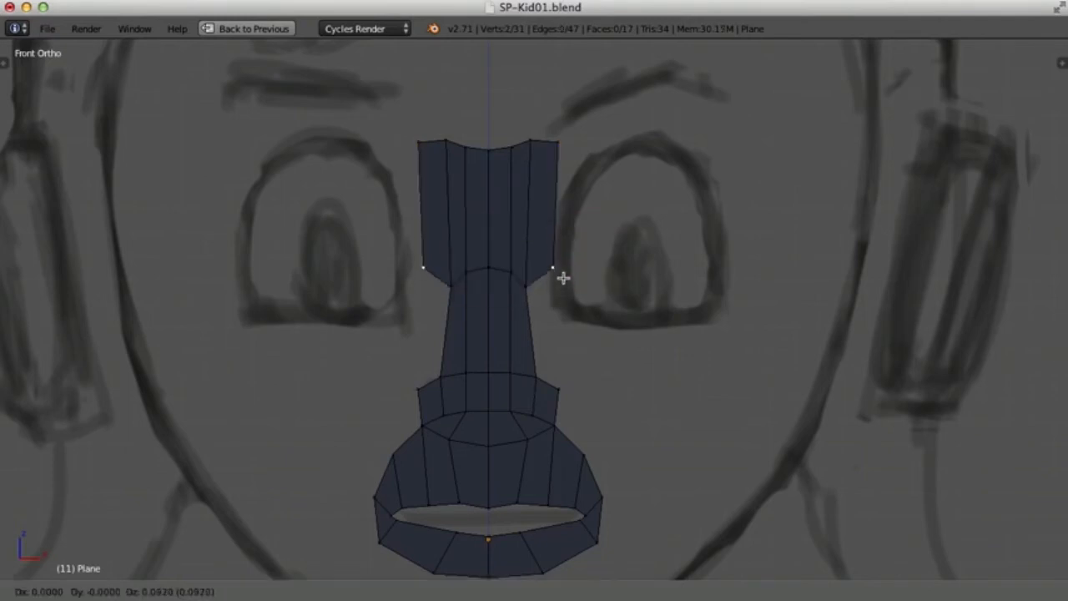
left_click(561, 272)
right_click(559, 139)
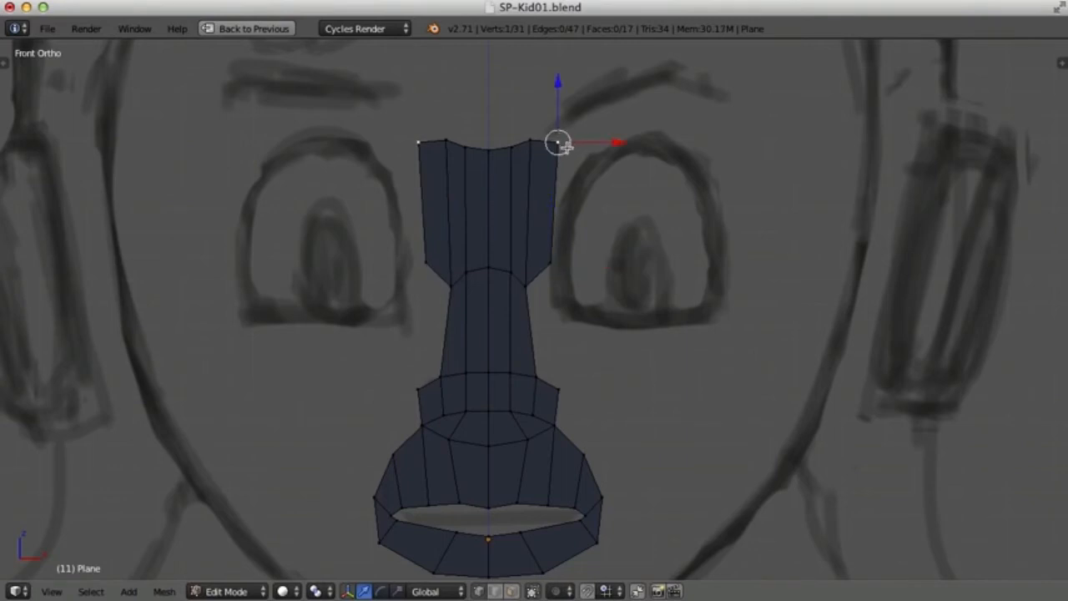
key("g")
left_click(571, 176)
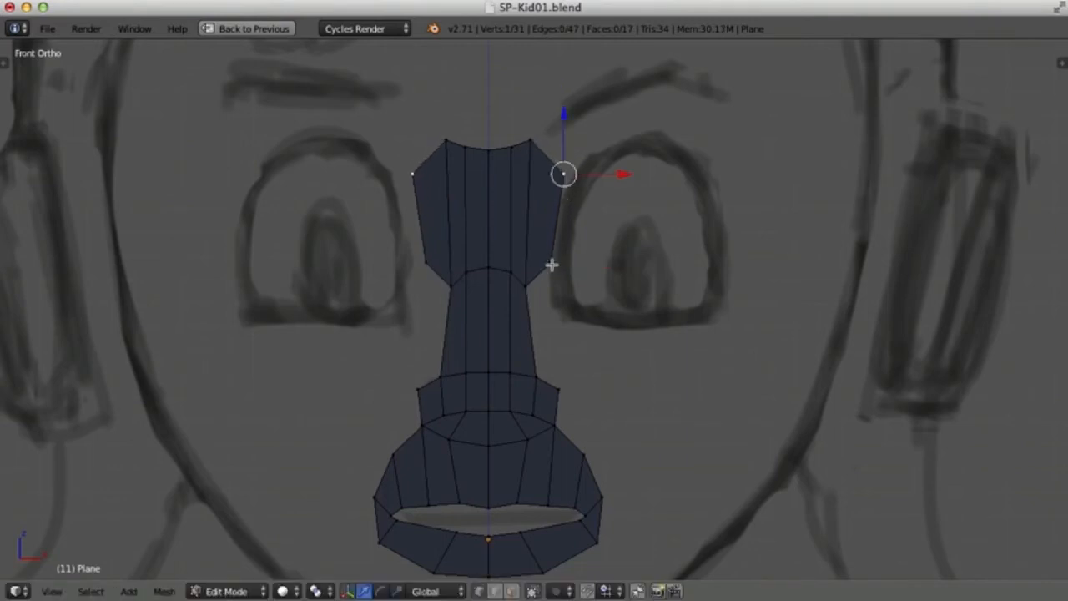
key("g")
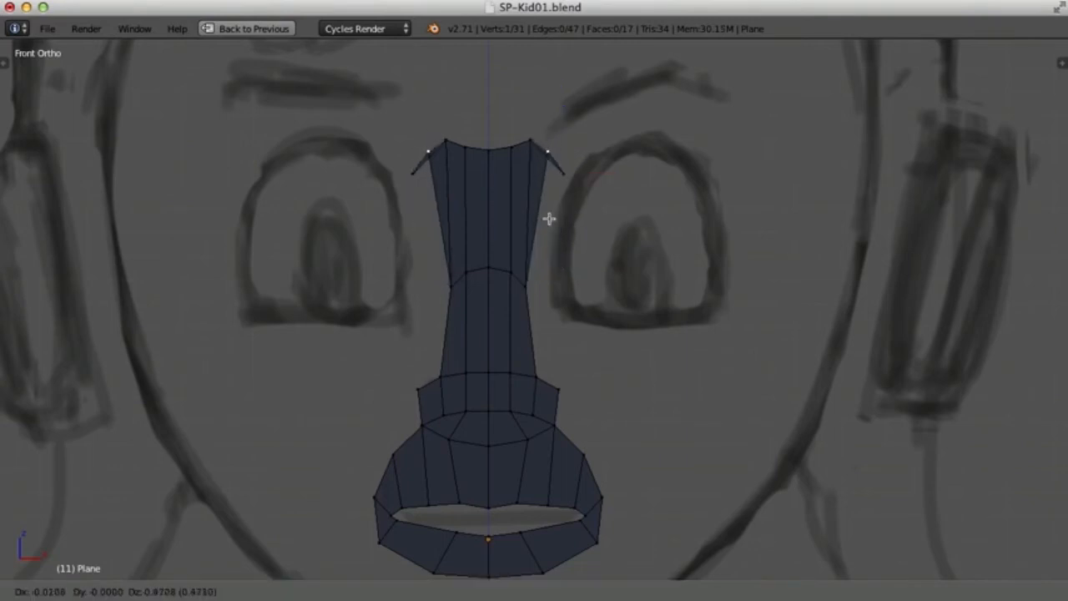
left_click(551, 276)
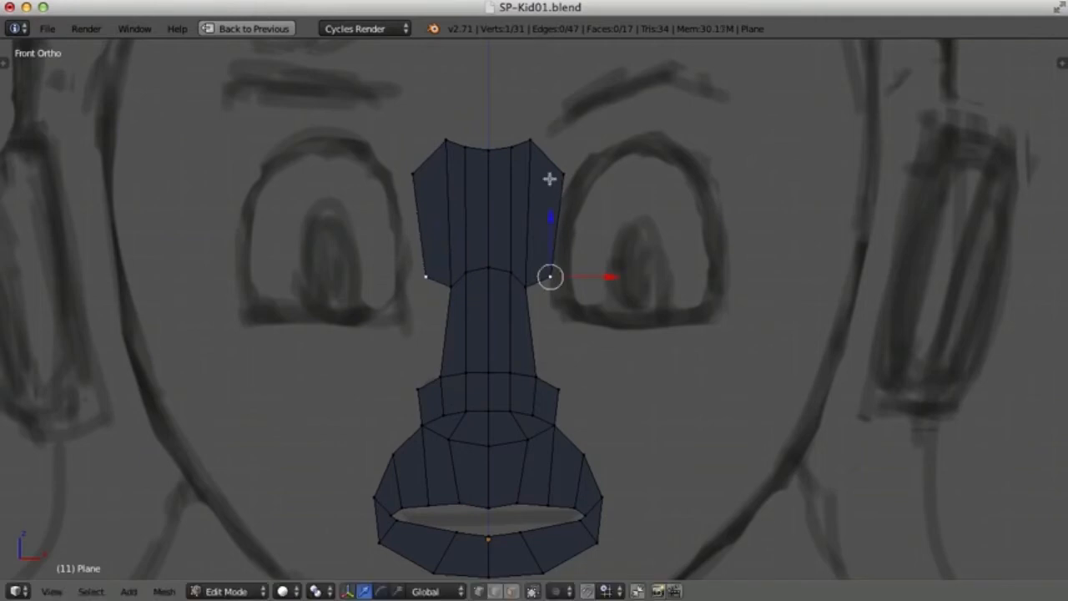
- Extrude the upper outer edge of the nose bridge outward over the eye's inner corner and rotate it nearly upright
right_click(532, 140)
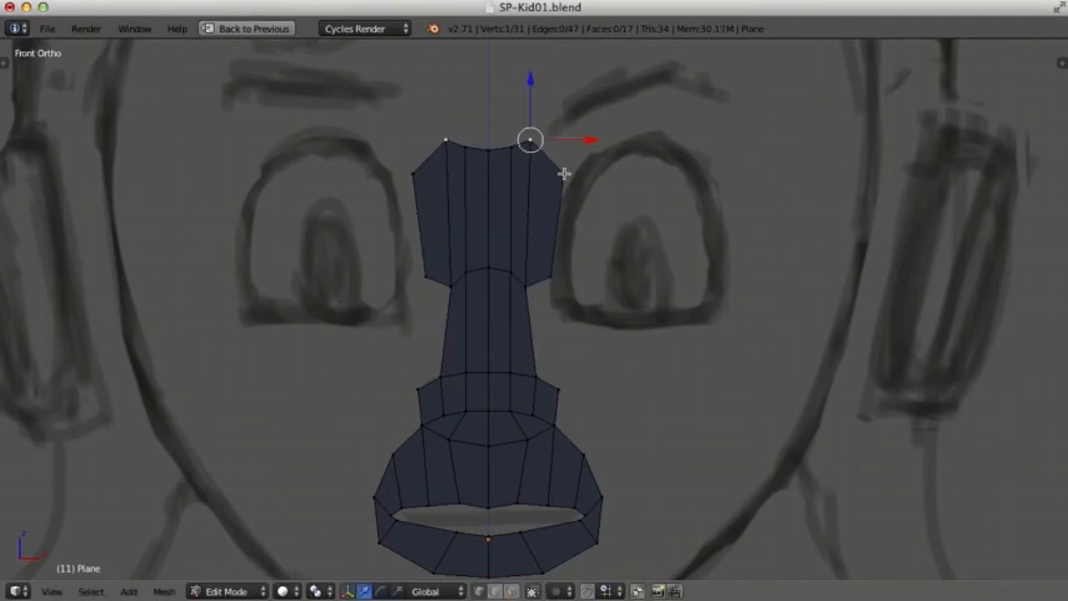
right_click(563, 172, "shift")
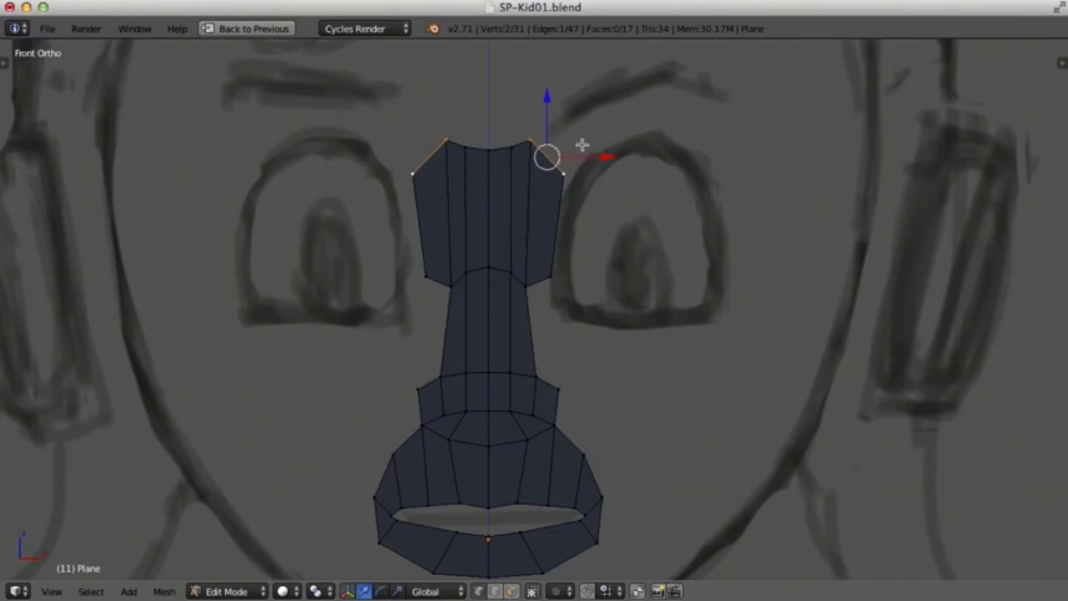
key("e")
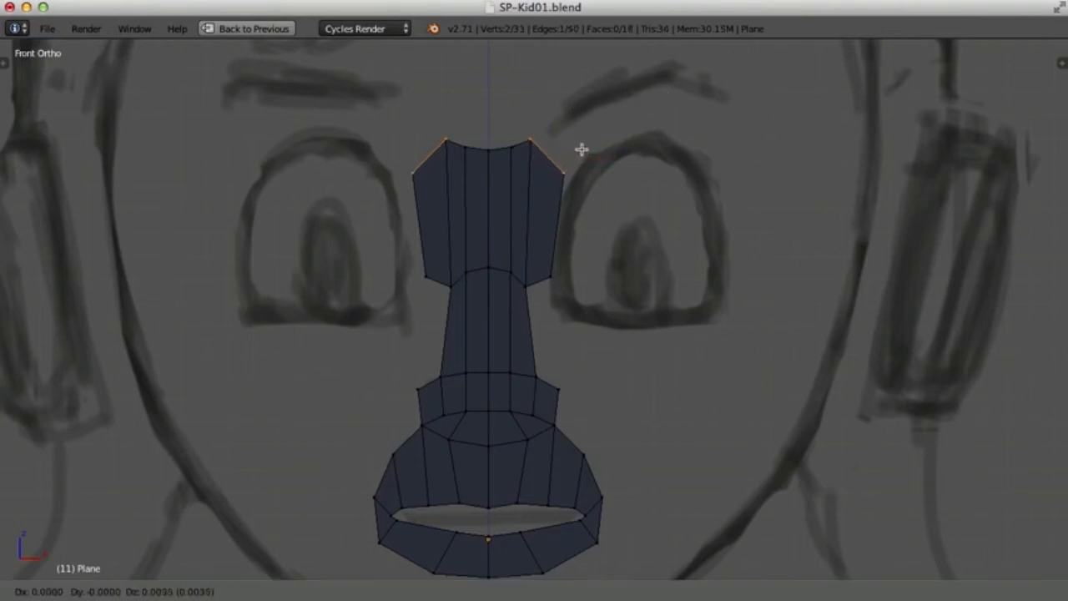
left_click(638, 122)
key("s")
key("x")
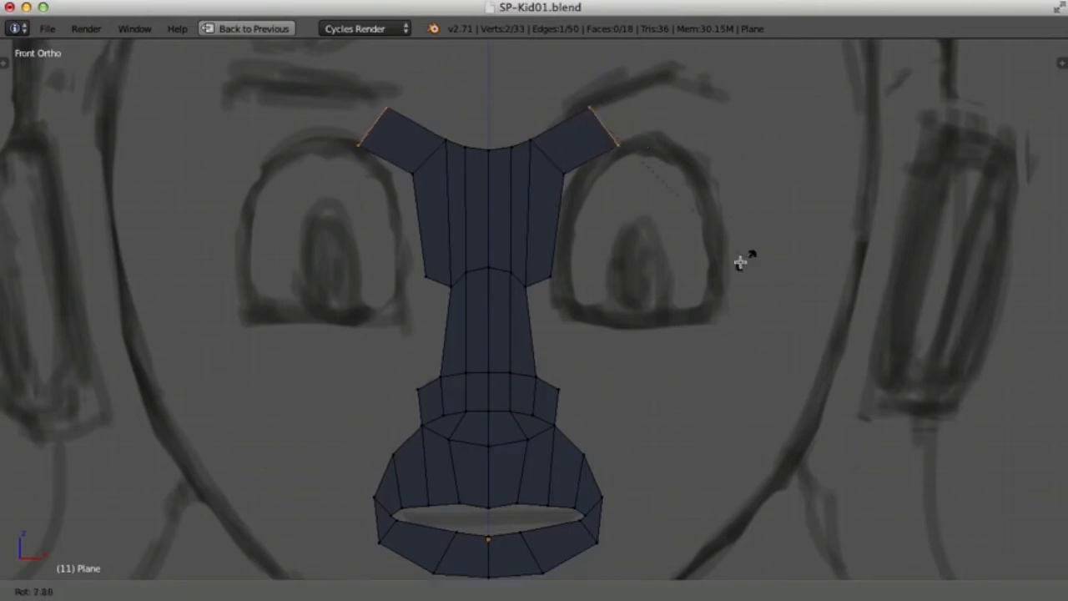
left_click(644, 261)
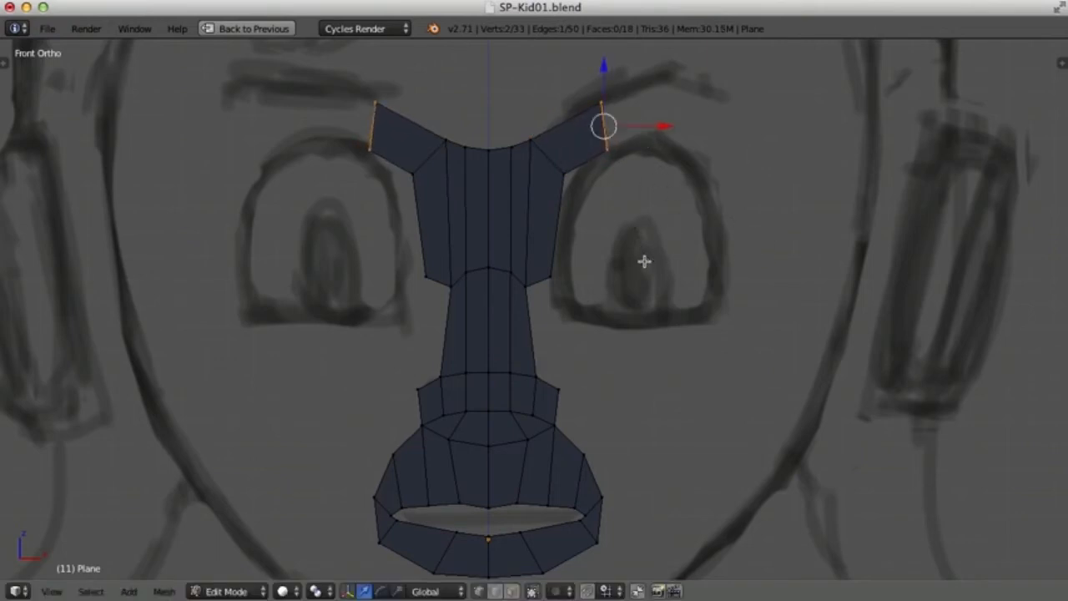
- Nudge that edge up and outward, and extrude it along the top of the eye and down its outer side
key("g")
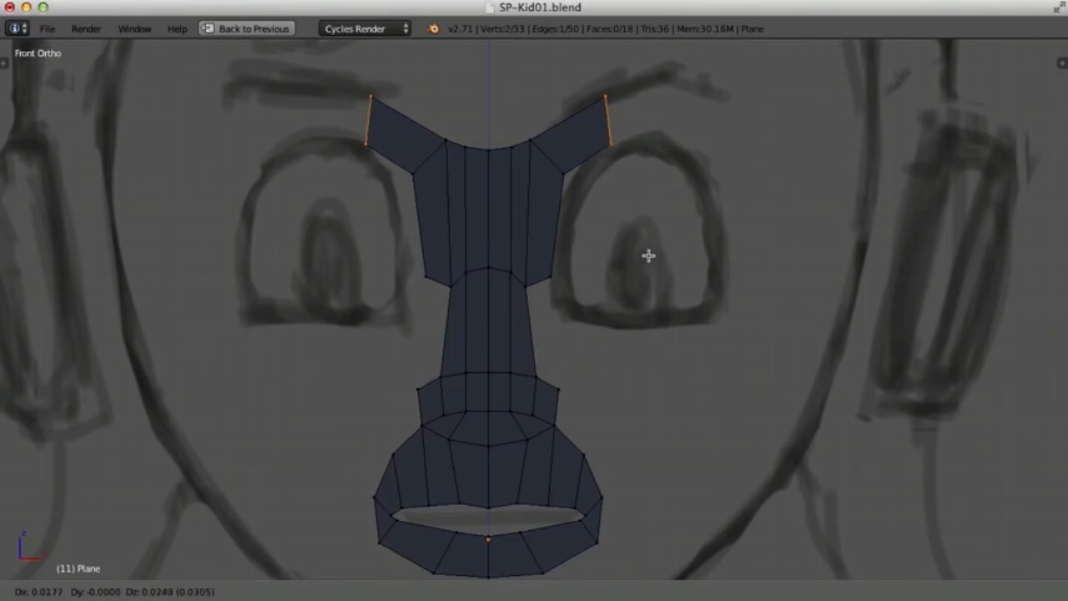
left_click(650, 254)
key("e")
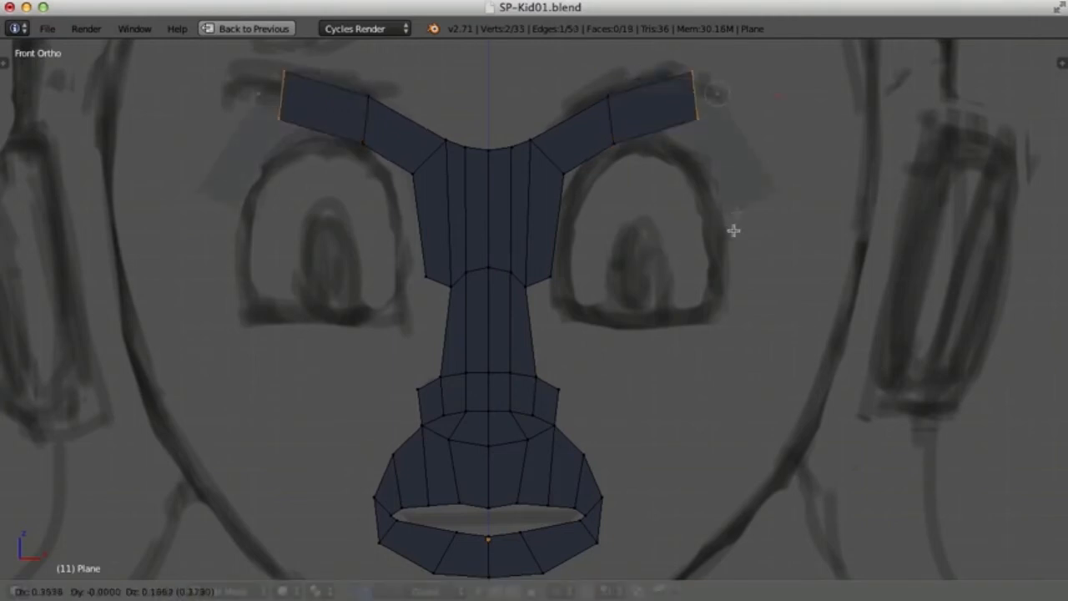
left_click(747, 265)
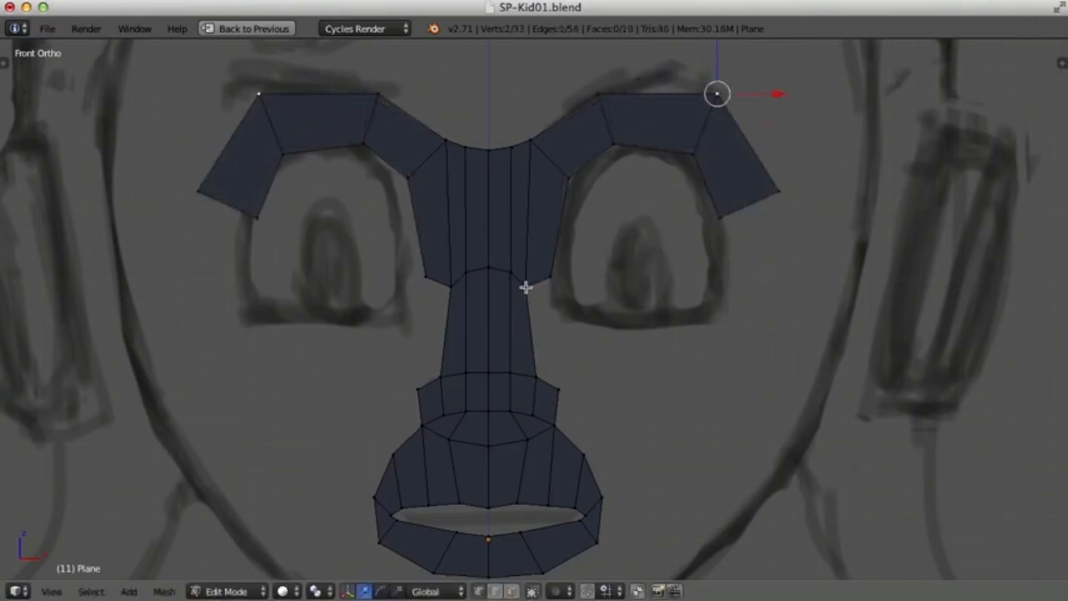
- Extrude the lower edge beside the eye's inner corner along the bottom of the eye and up toward its outer side
right_click(525, 286)
right_click(549, 276, "shift")
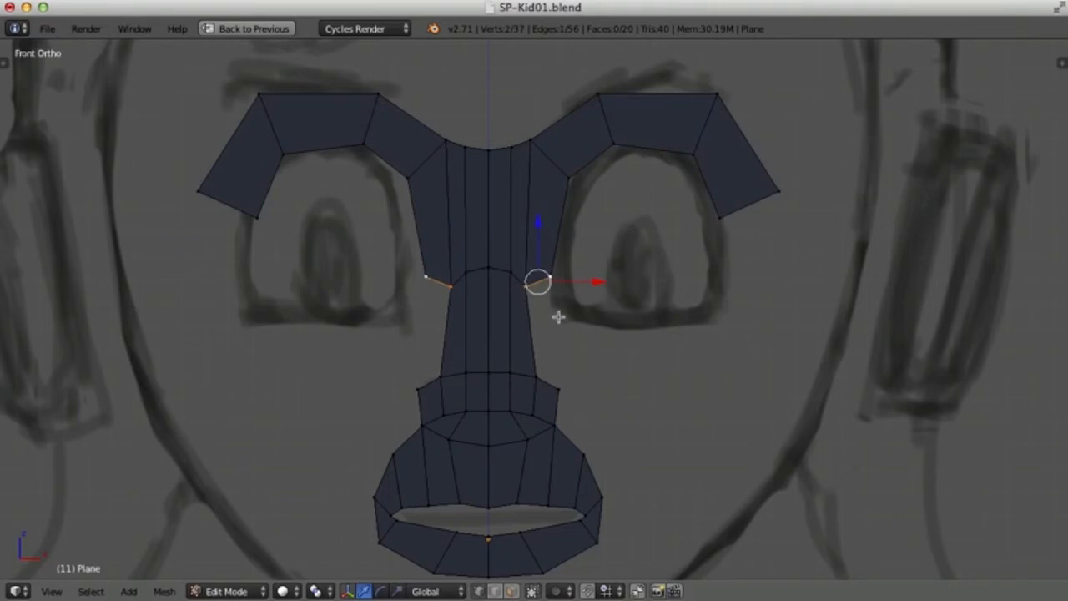
key("e")
left_click(607, 374)
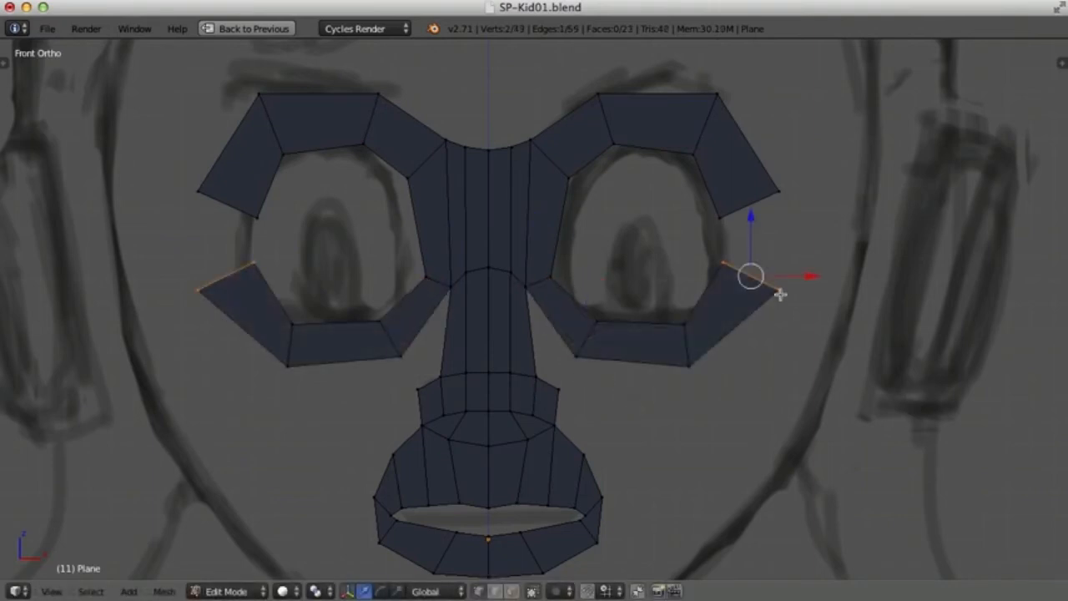
- Fill the gap at the eye ring's outer side with a face between its two open ends, and clear the selection
right_click(778, 291)
right_click(723, 264, "shift")
right_click(720, 219, "shift")
right_click(778, 193, "shift")
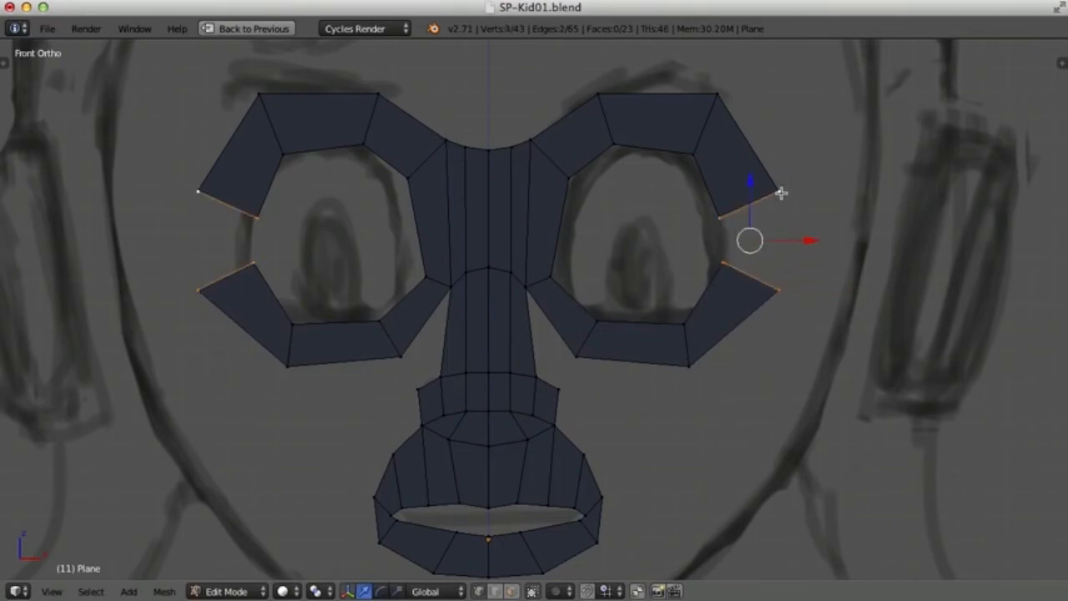
key("f")
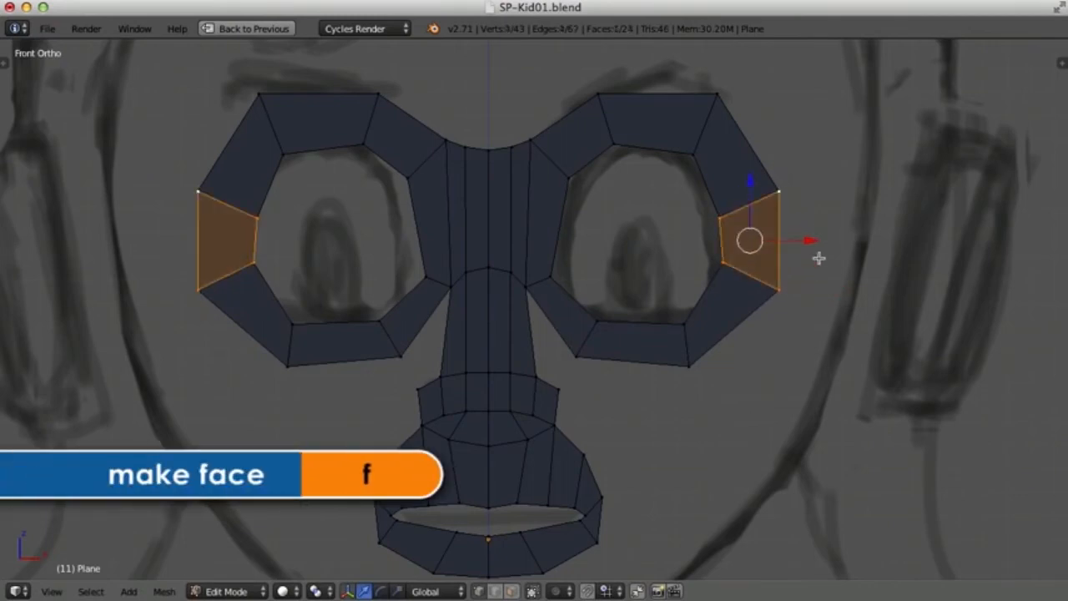
key("a")
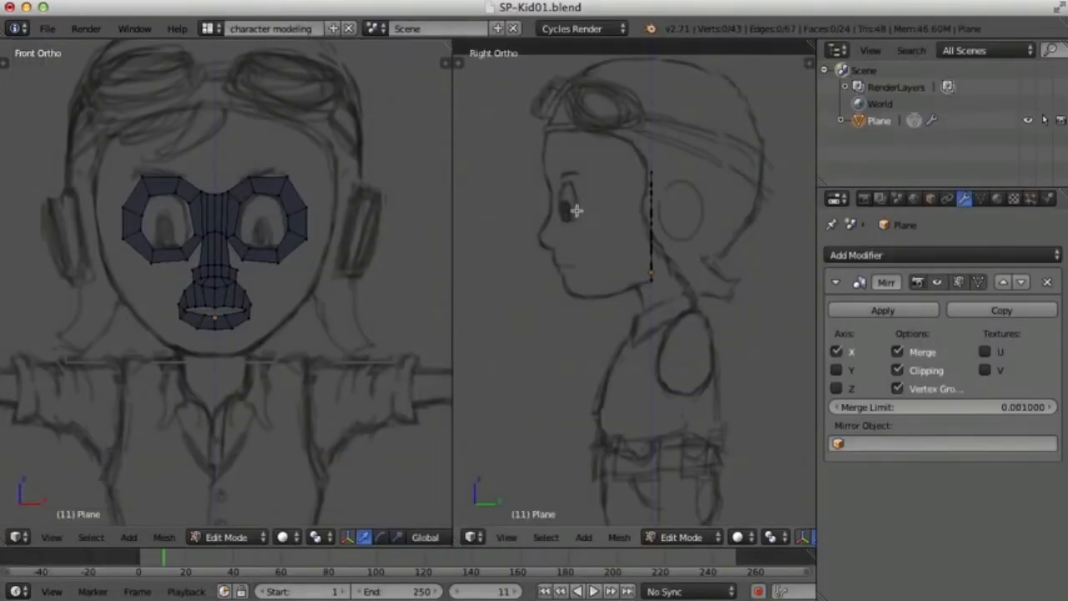
- Extrude the mouth ring's outer edge from the nose corner around to the chin, moving it outward and scaling it up
mouse_move(312, 274)
middle_mouse_down()
mouse_move(333, 275)
mouse_move(283, 279)
mouse_move(364, 291)
mouse_move(72, 295)
middle_mouse_up()
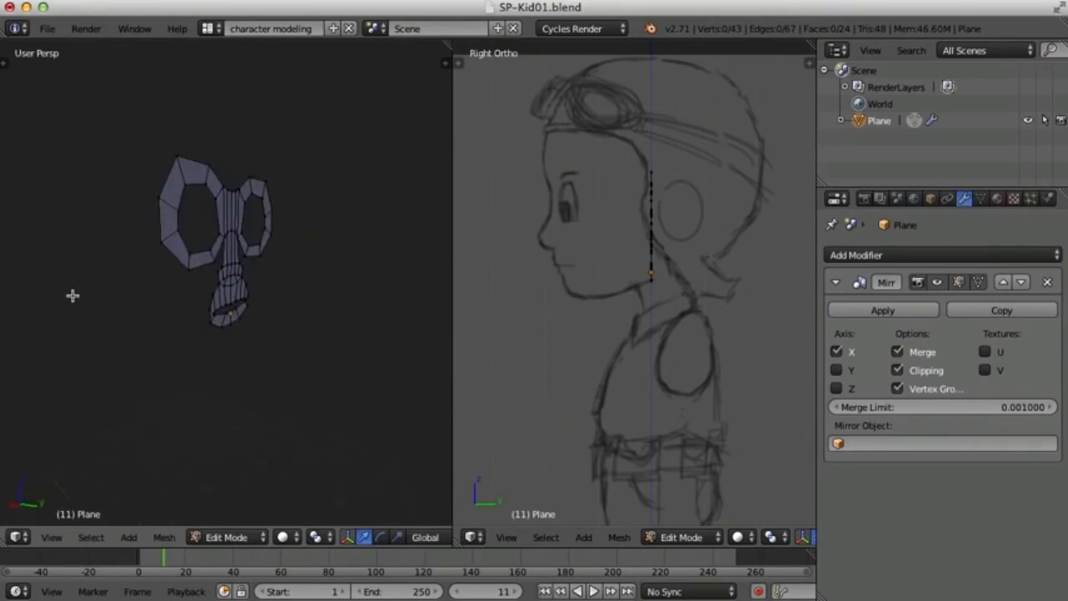
middle_click_drag(71, 296, 256, 295)
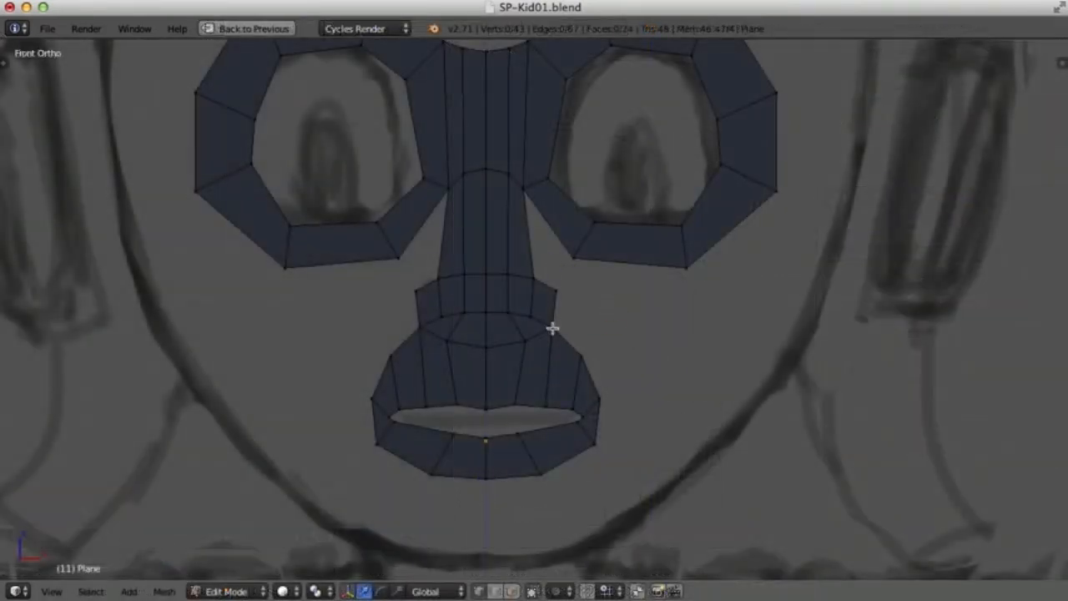
left_click(552, 328)
left_click(586, 357, "shift")
left_click(603, 401, "shift")
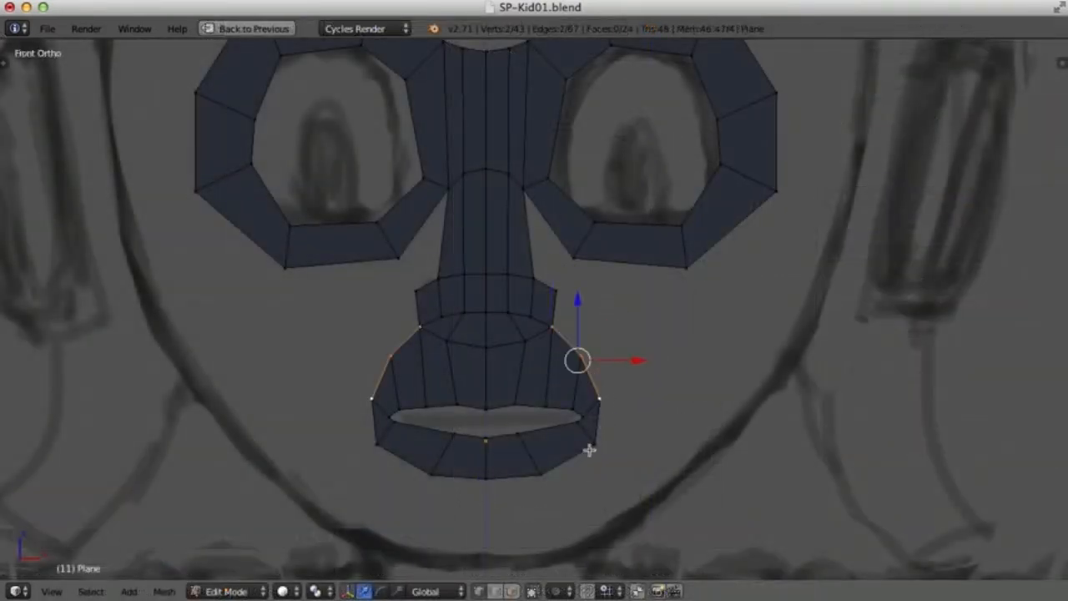
right_click(551, 472, "alt")
key("g")
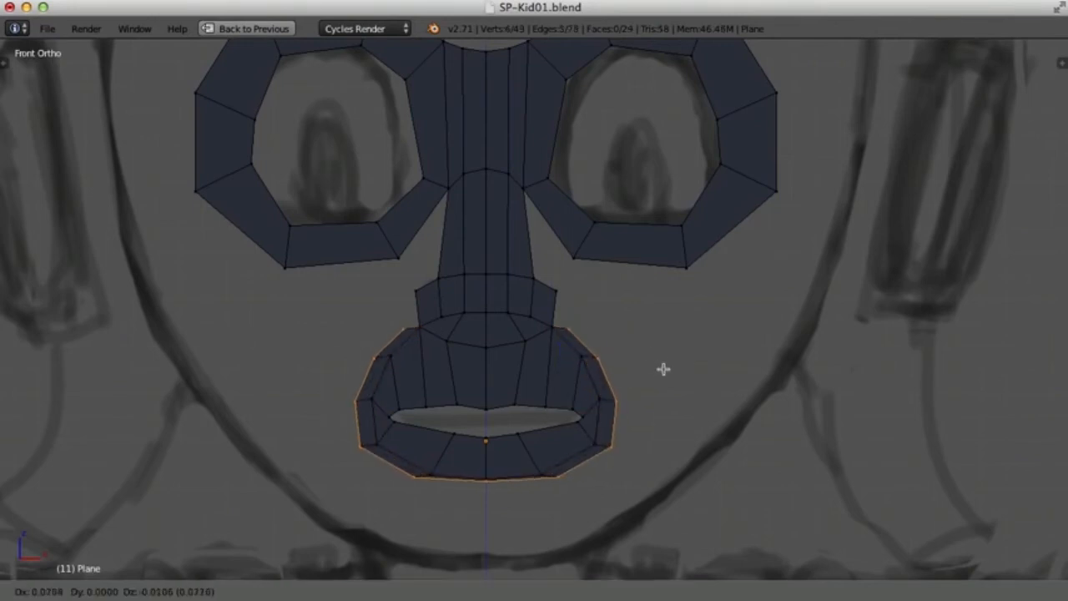
left_click(674, 373)
key("s")
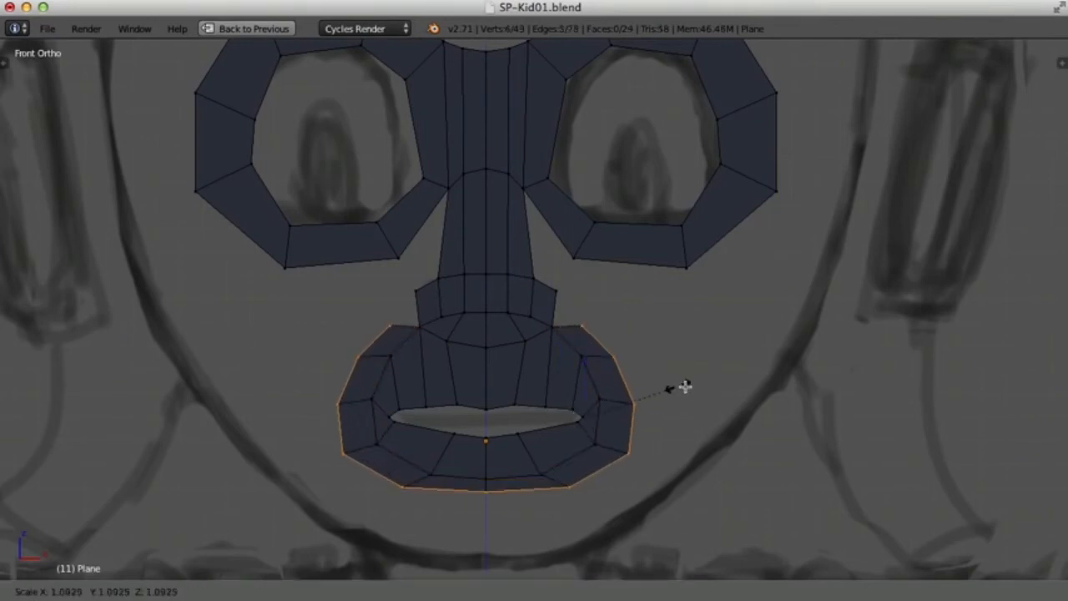
left_click(697, 384)
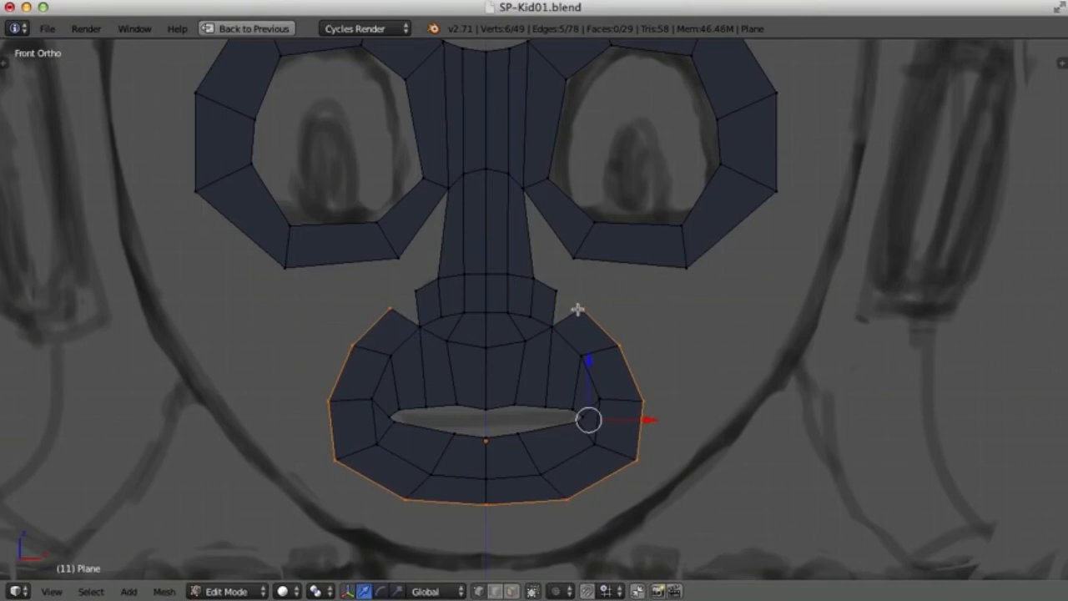
- Switch to vertex selection and bring the new ring's top end vertex and the nose's outer corner vertex close together
key("ctrl+Tab")
left_click(539, 319)
right_click(580, 310)
key("g")
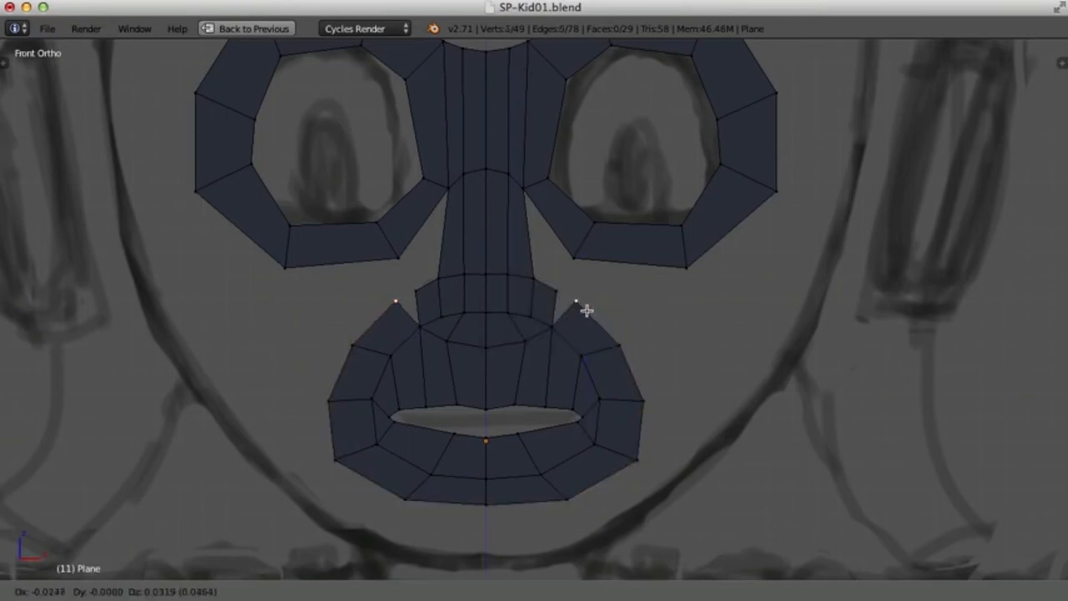
left_click(582, 304)
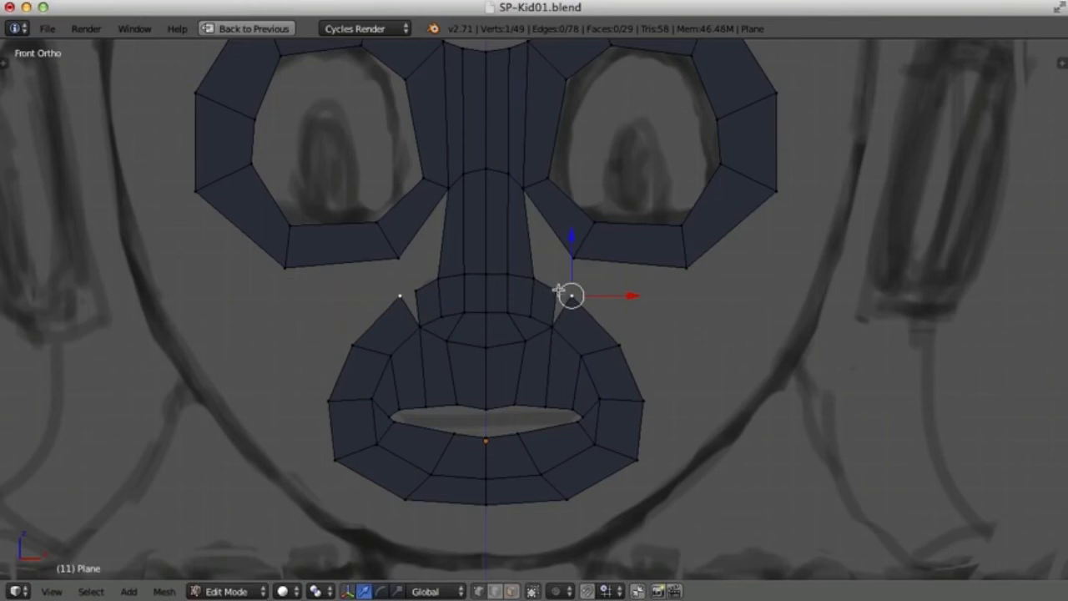
key("g")
left_click(567, 297)
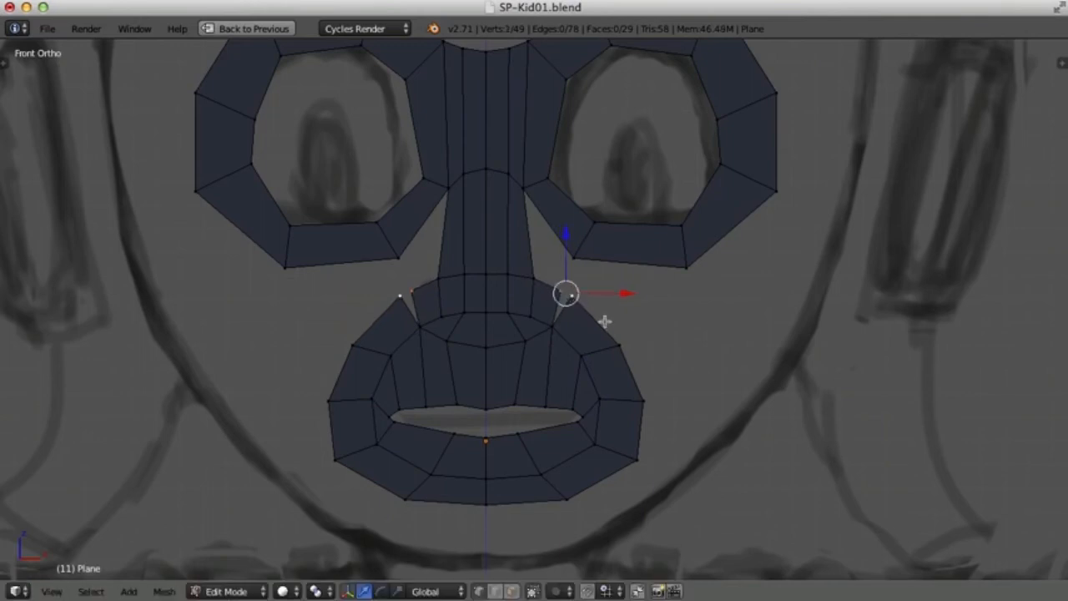
- Merge the two neighbouring vertices at their center, and round off the new mouth ring by moving its outer vertices
key("alt+m")
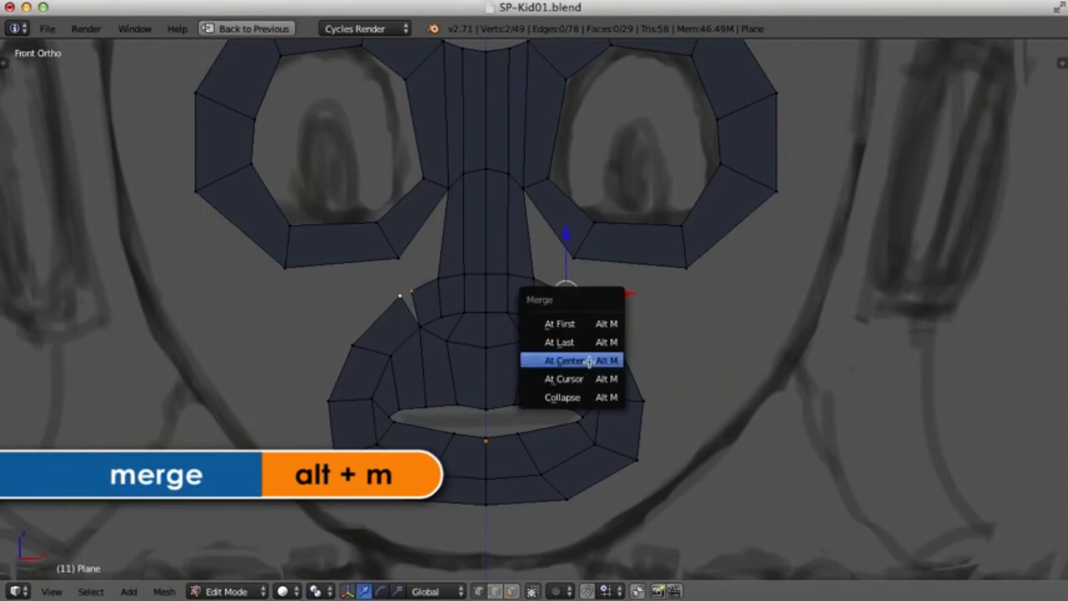
left_click(589, 360)
right_click(619, 344)
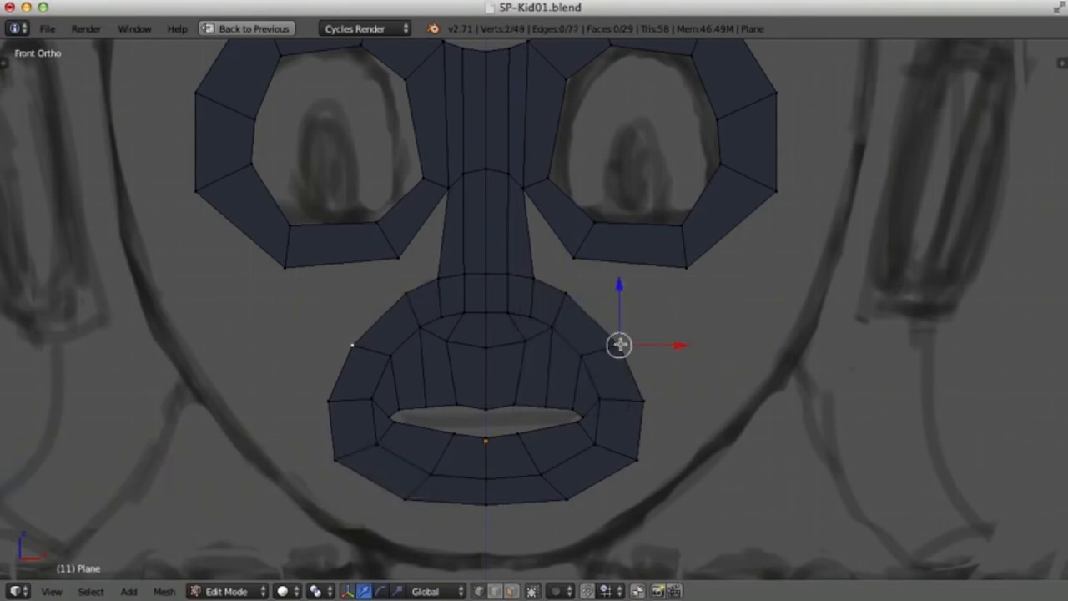
key("g")
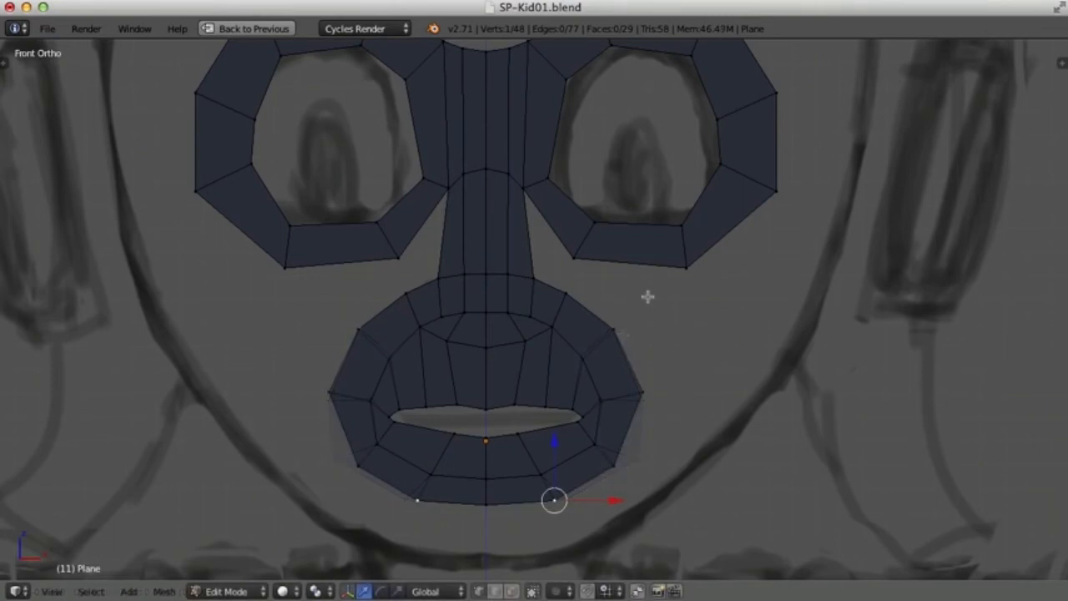
- Fill a face between the side of the nose, the eye ring's lower inner edge and the nose base corner
right_click(531, 278)
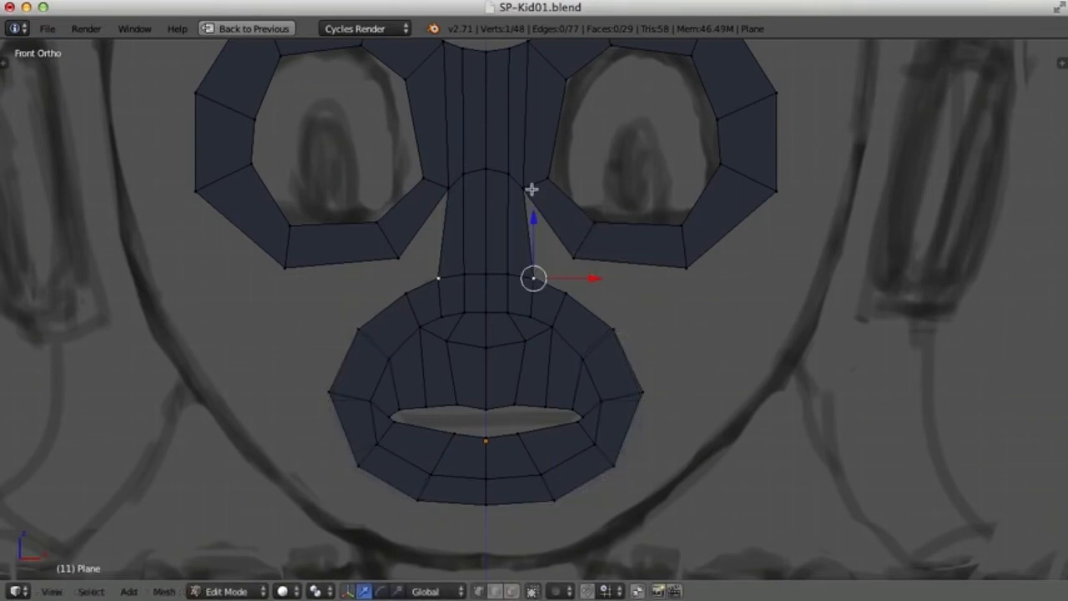
right_click(524, 188, "shift")
right_click(571, 257, "shift")
right_click(566, 292, "shift")
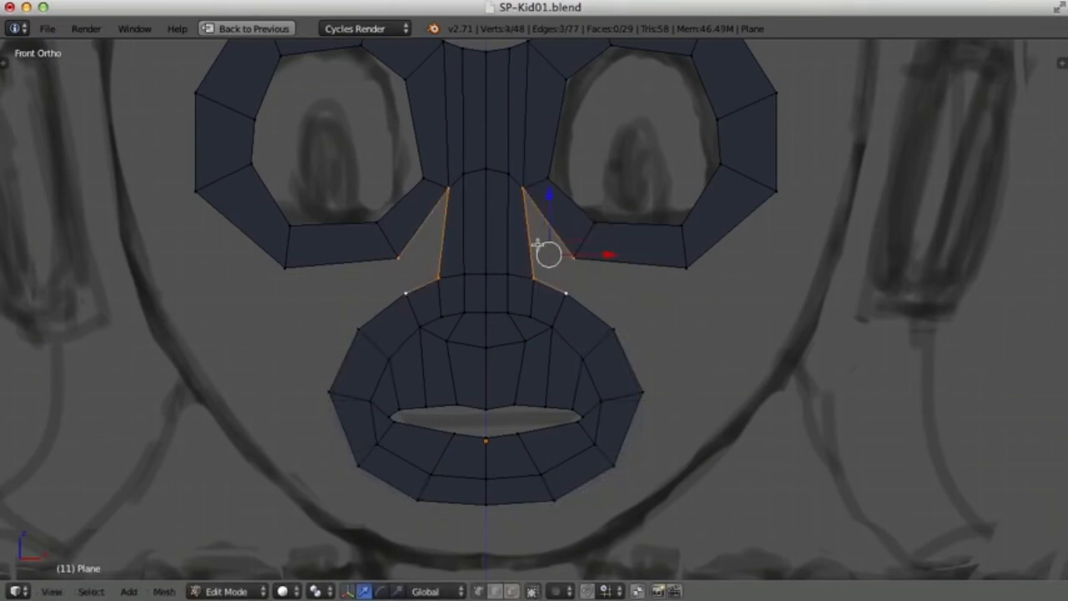
key("f")
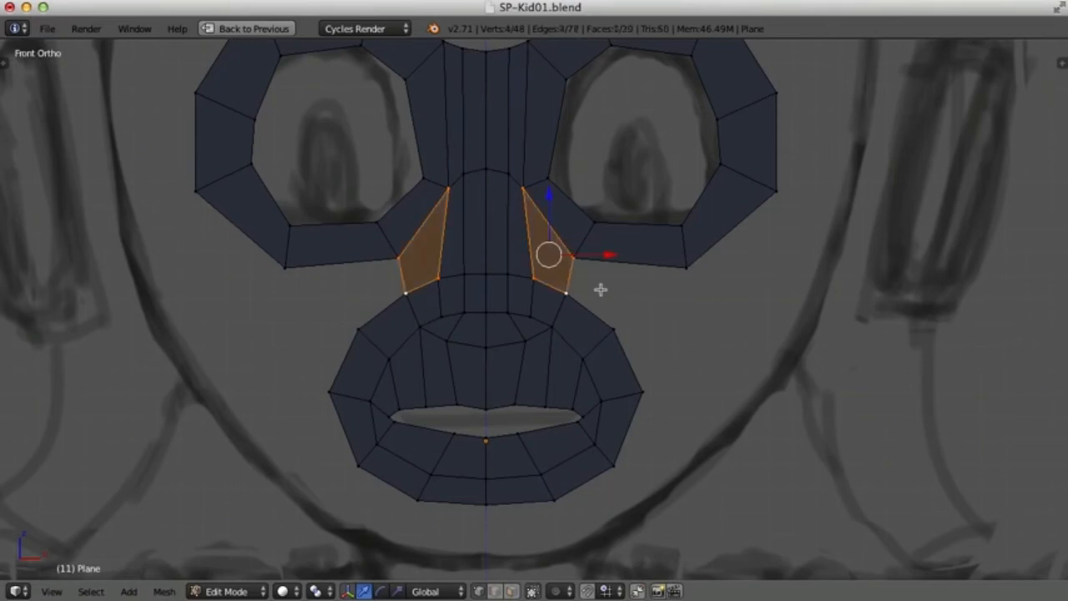
- Fill a cheek face between the eye ring's bottom edge and the mouth ring's upper outer edge, and clear the selection
right_click(567, 292)
right_click(572, 259, "shift")
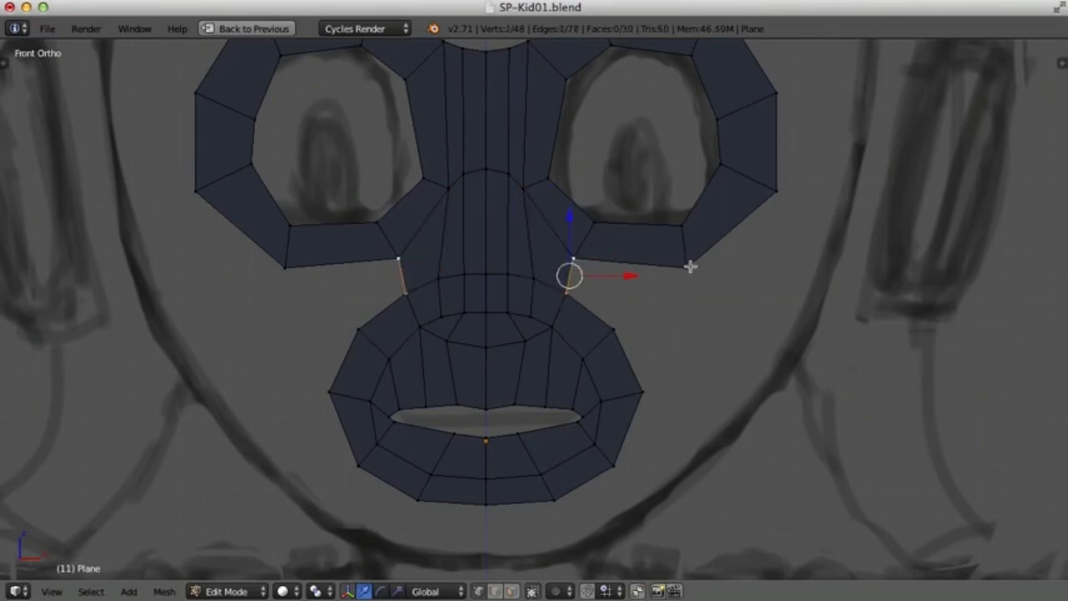
right_click(687, 266, "shift")
key("f")
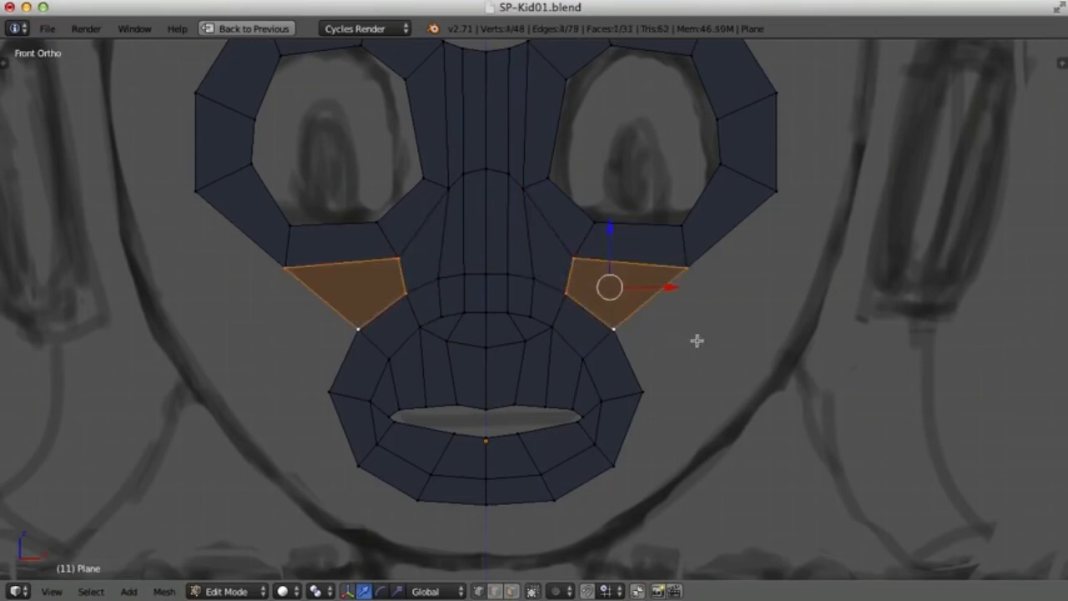
key("a")
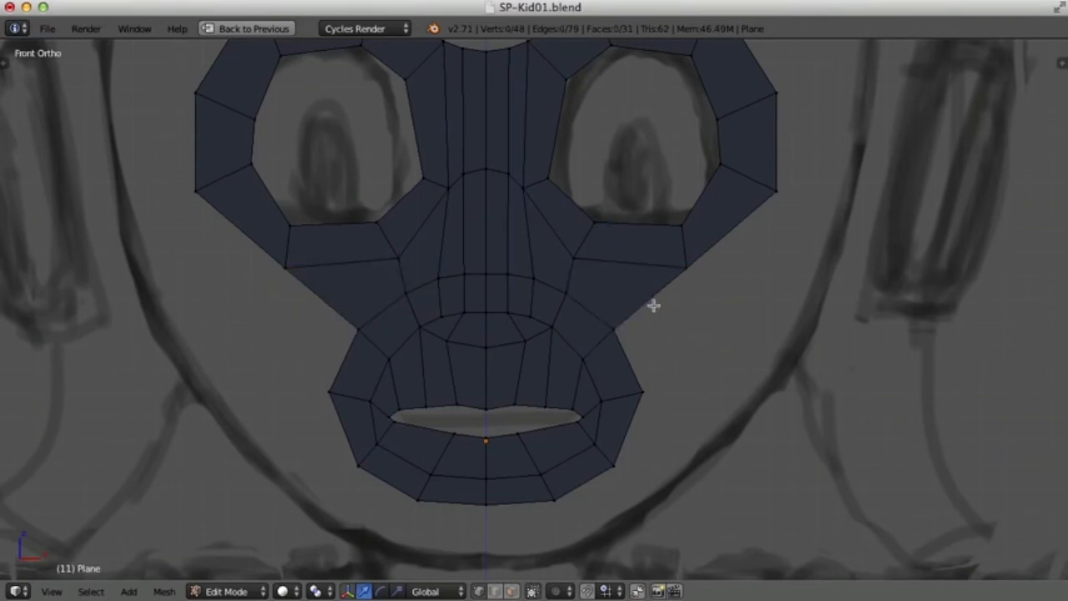
- Select the mouth ring's outer vertices from the cheek down to the chin center, extrude them and scale the new edge outward
right_click(620, 333)
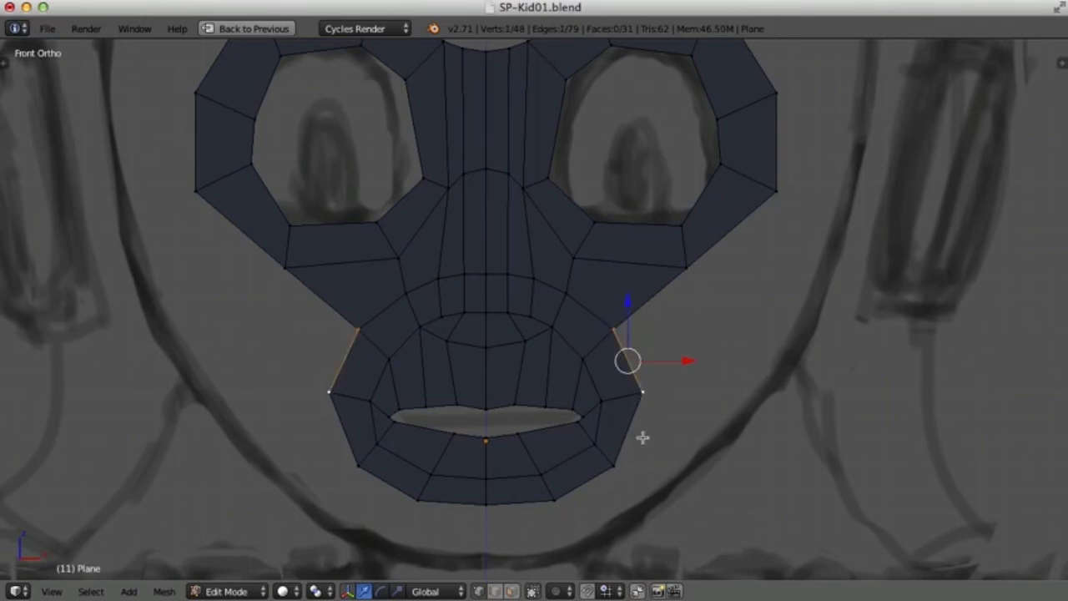
right_click(614, 466, "shift")
right_click(550, 499, "shift")
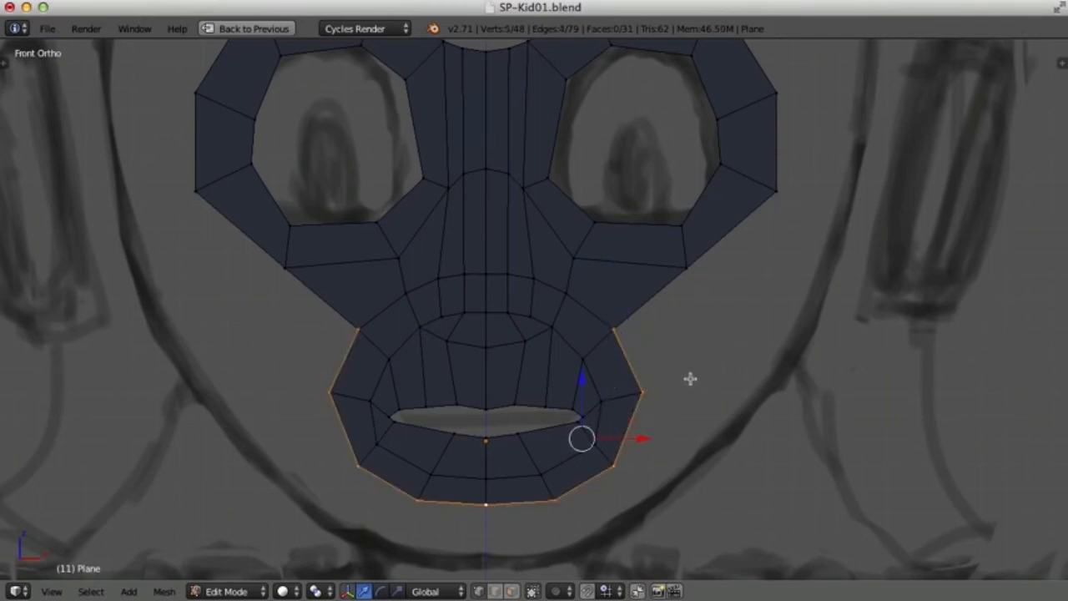
key("e")
key("s")
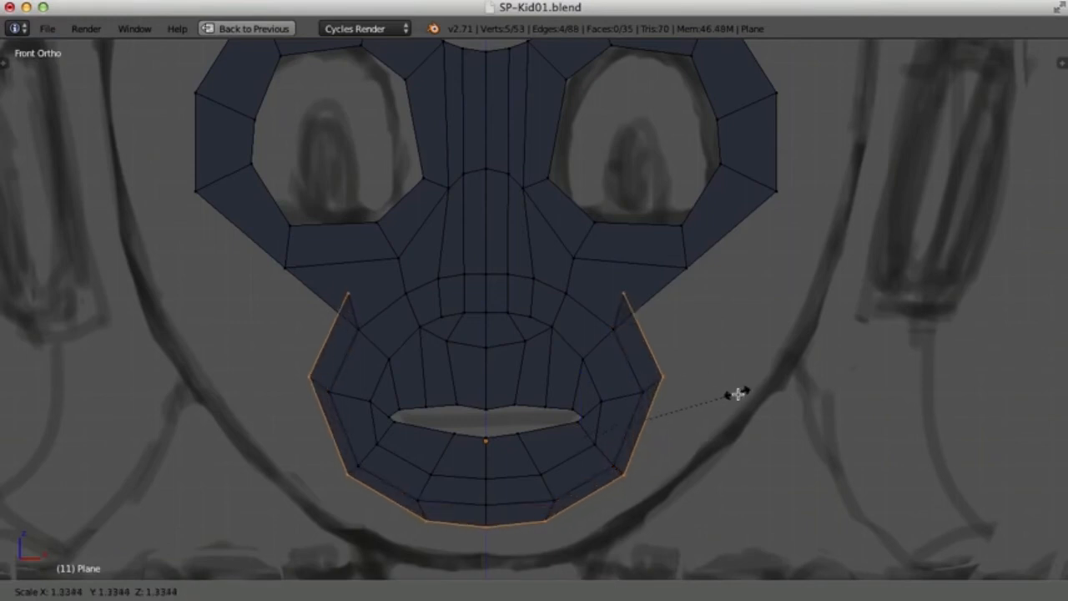
left_click(747, 395)
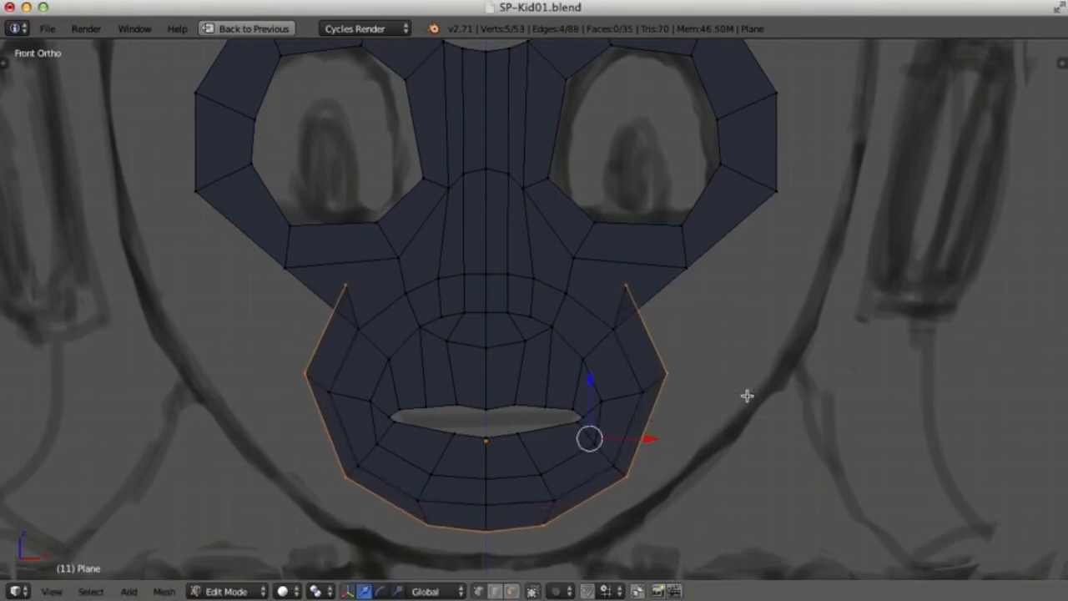
- Widen the new edge along X, then merge its upper end vertex with the eye ring's lower outer corner and pull the joined vertex inward
key("s")
key("x")
left_click(665, 439)
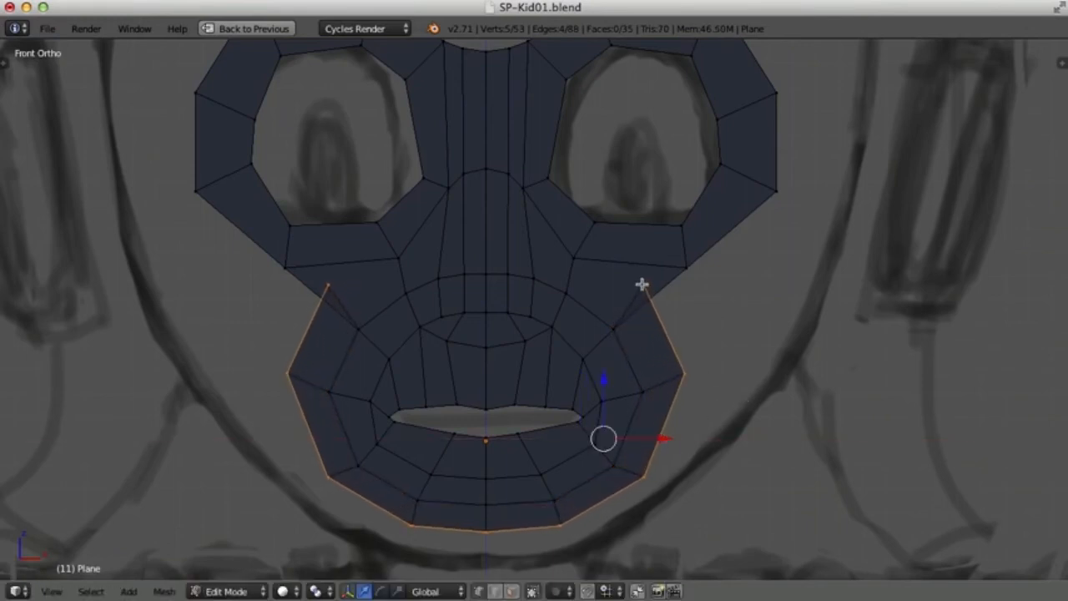
right_click(642, 285)
key("g")
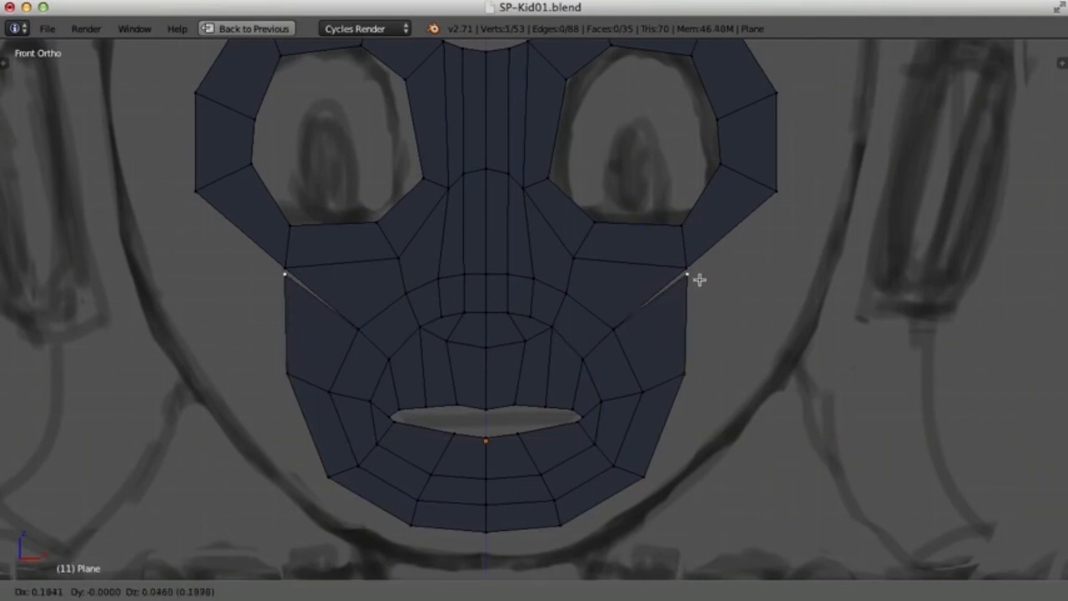
left_click(699, 280)
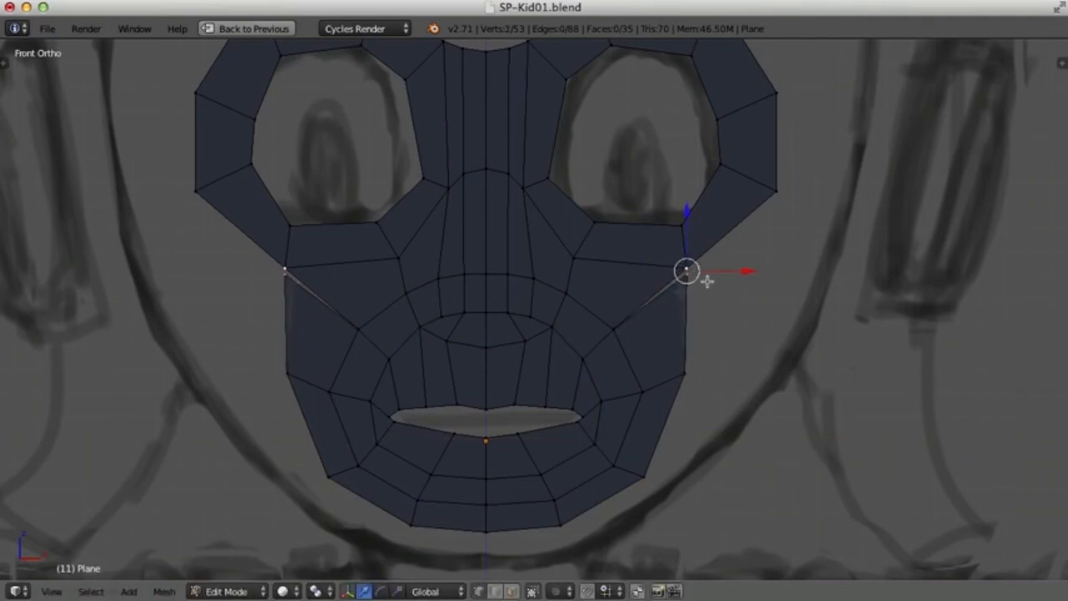
key("g")
left_click(672, 300)
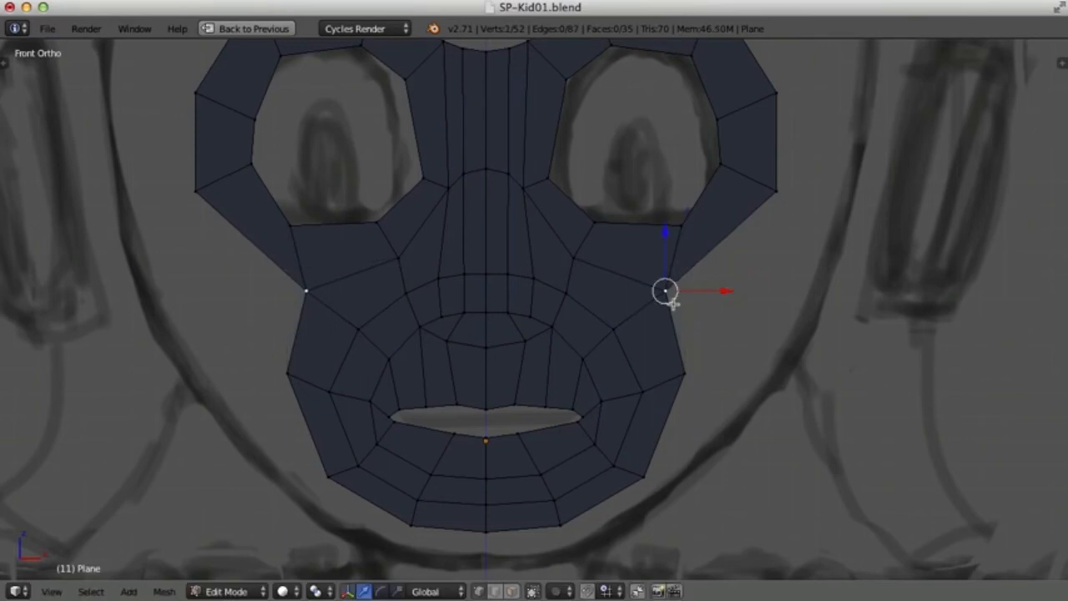
- Even out the two outermost mouth loops by moving their vertices beside the mouth corner and at the lower cheek
right_click(684, 374)
key("g")
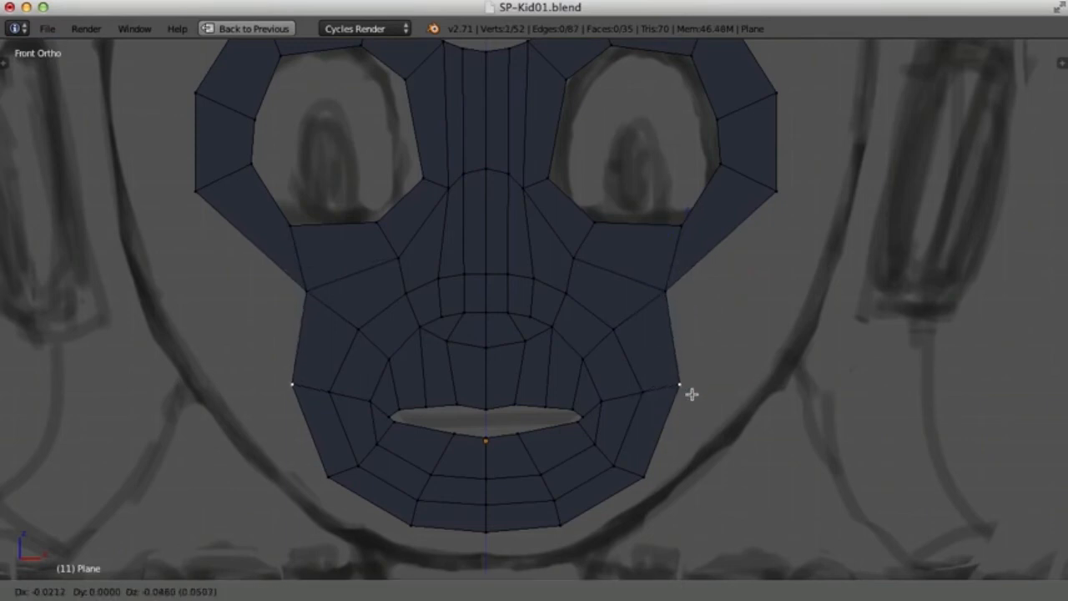
left_click(688, 379)
right_click(644, 388)
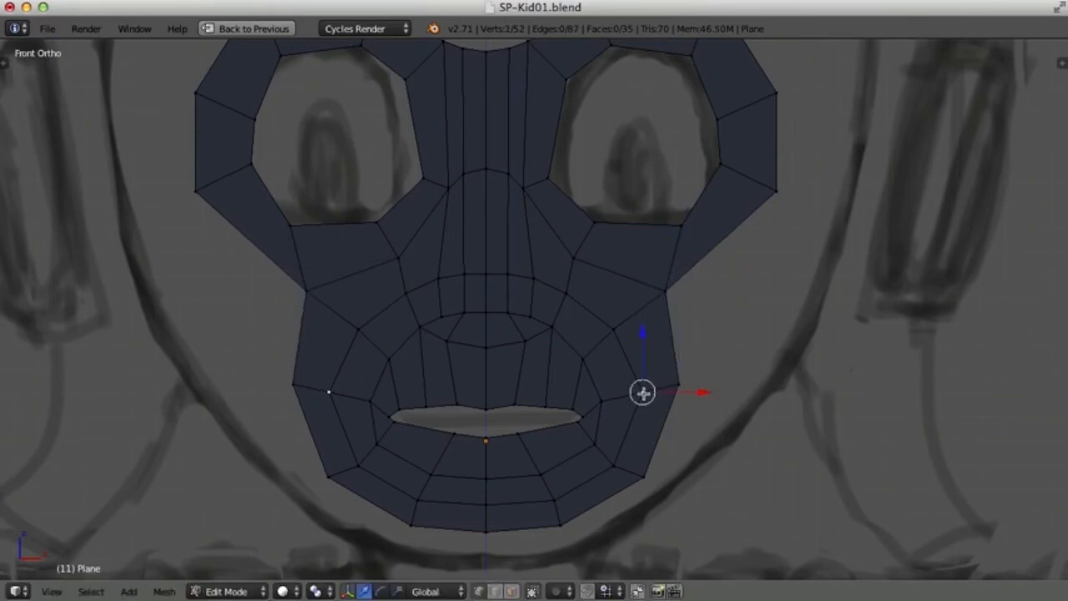
key("g")
left_click(646, 401)
right_click(612, 466)
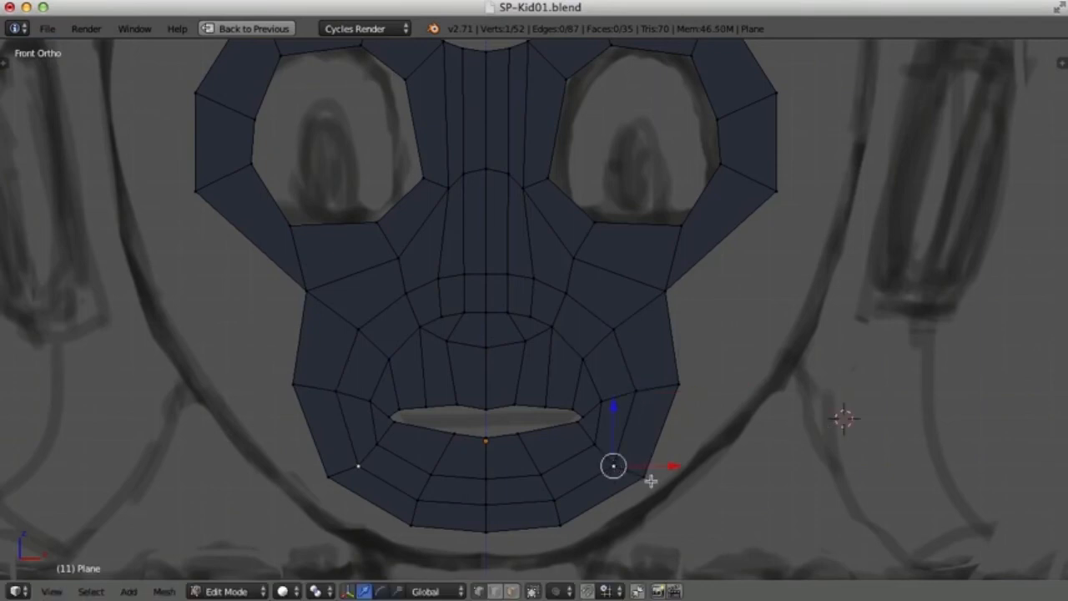
key("g")
left_click(627, 468)
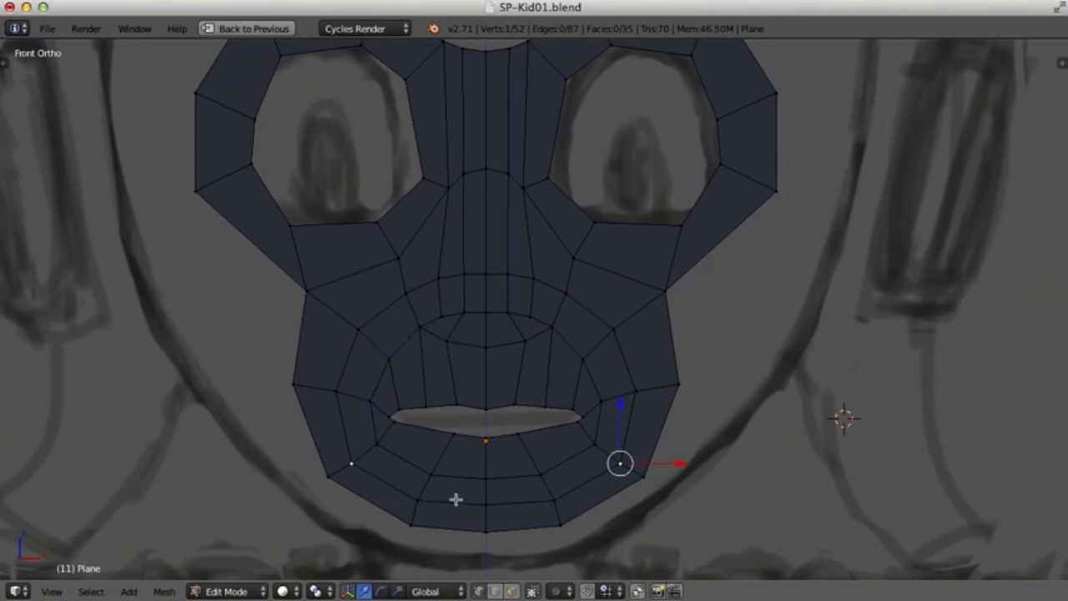
- Select the mouth area's outer vertices from the cheek junction down to the chin center and extrude them outward toward the jaw line
middle_click_drag(581, 93, 591, 105)
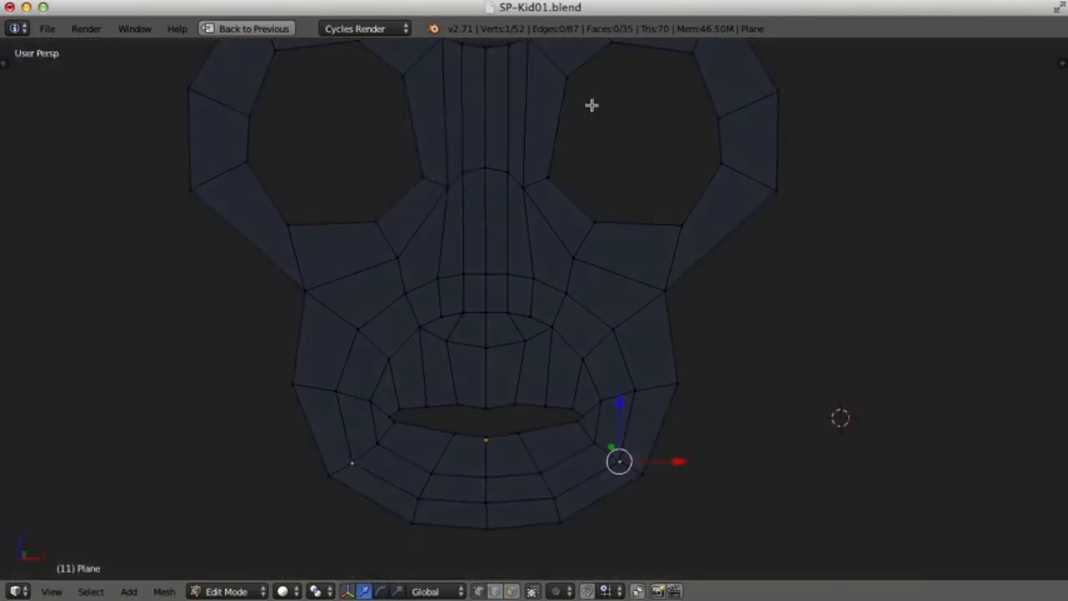
scroll(593, 106, "down", 5)
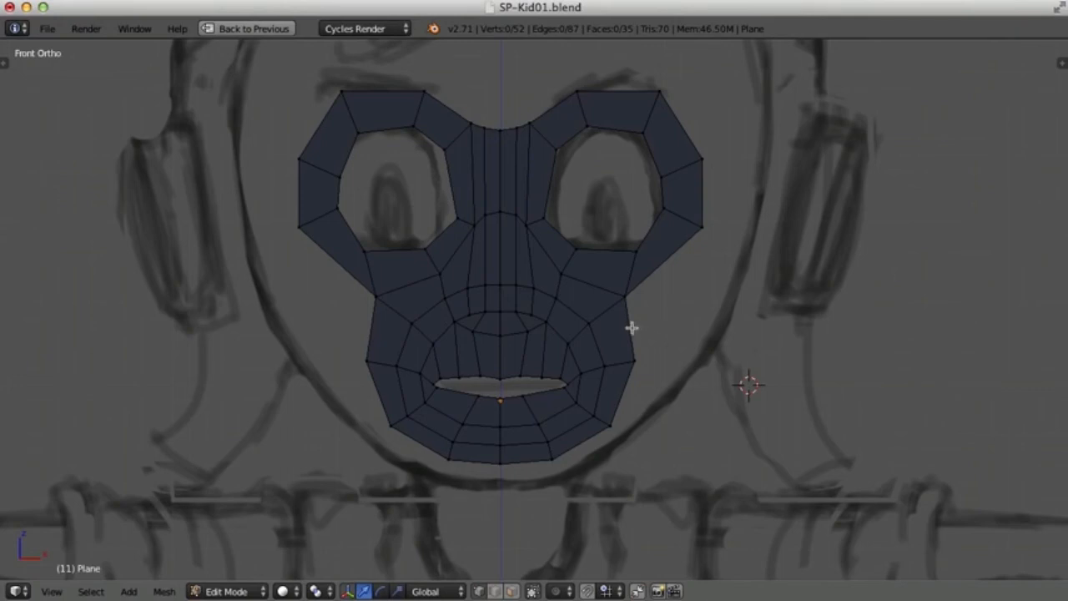
right_click(624, 298)
right_click(611, 425, "shift")
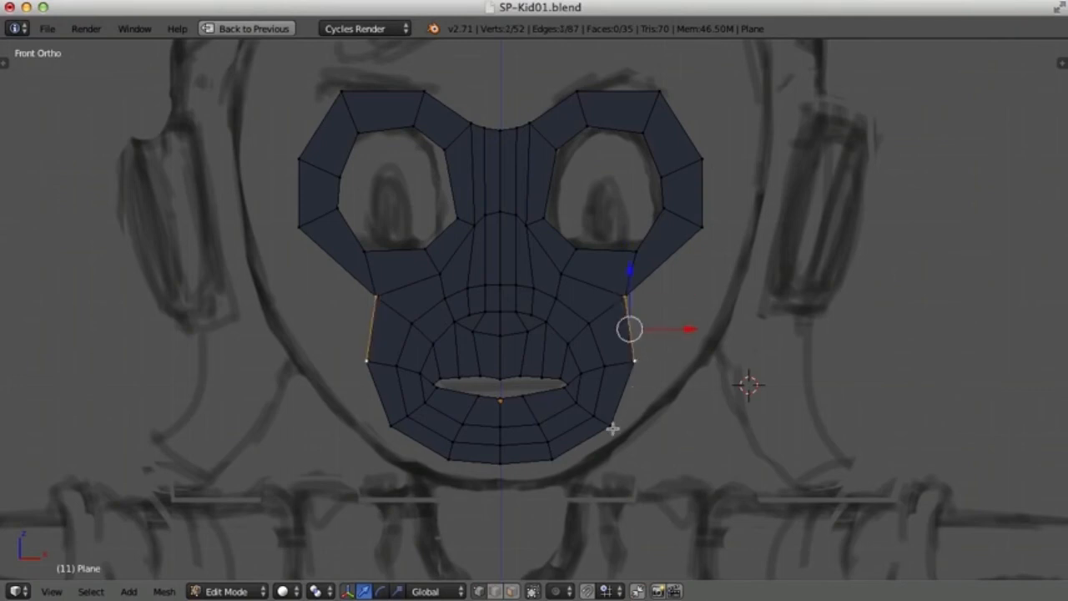
right_click(551, 458, "shift")
right_click(500, 464, "shift")
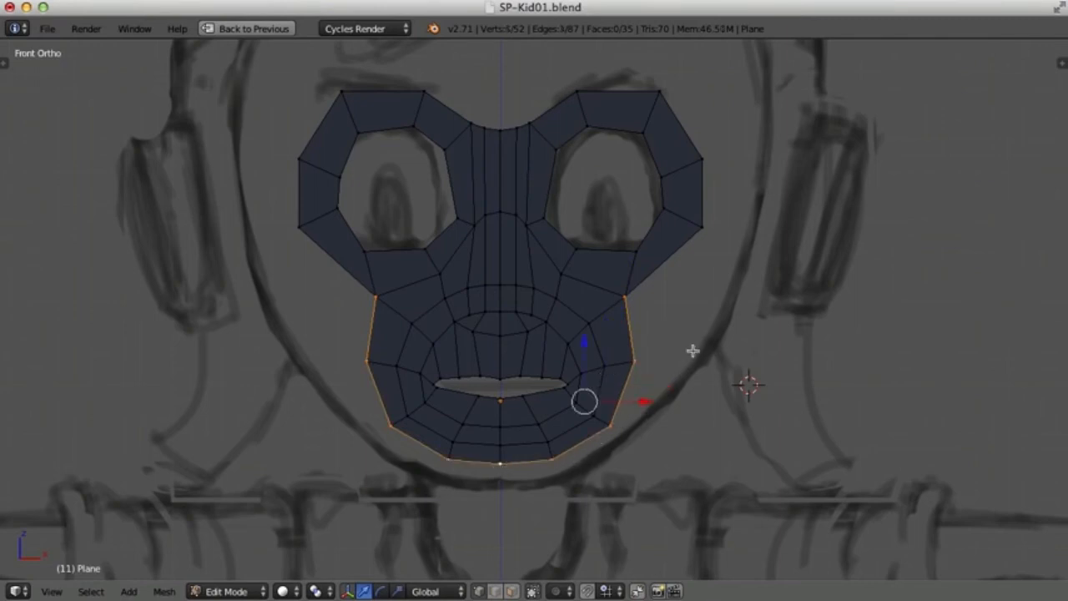
key("e")
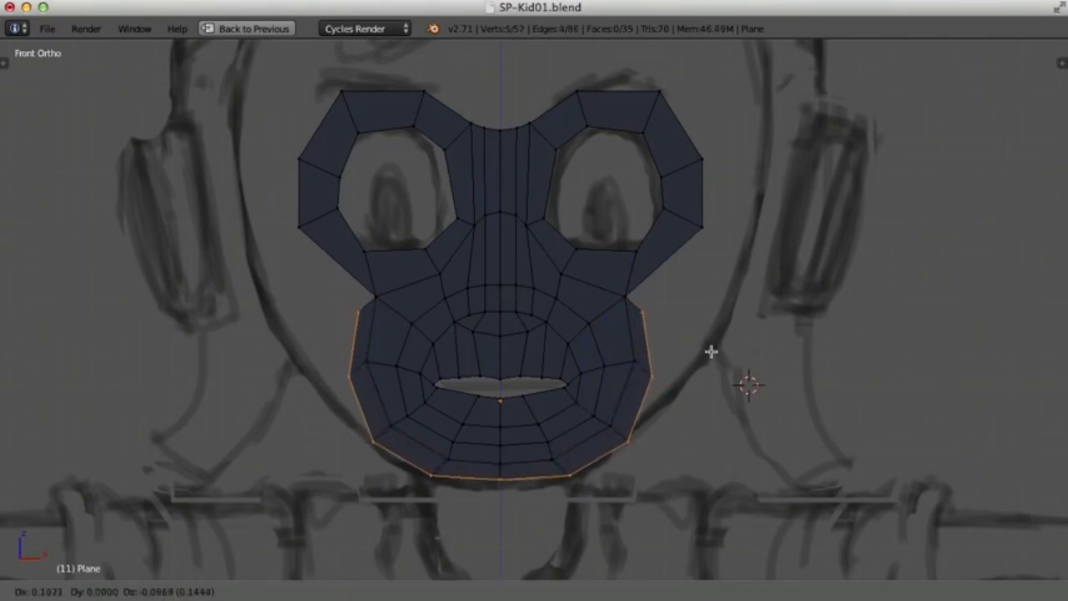
left_click(707, 349)
- Merge the new edge's upper end vertex with the eye ring's lower outer corner and fit the jaw vertices to the drawn outline
key("ctrl+Tab")
left_click(639, 314)
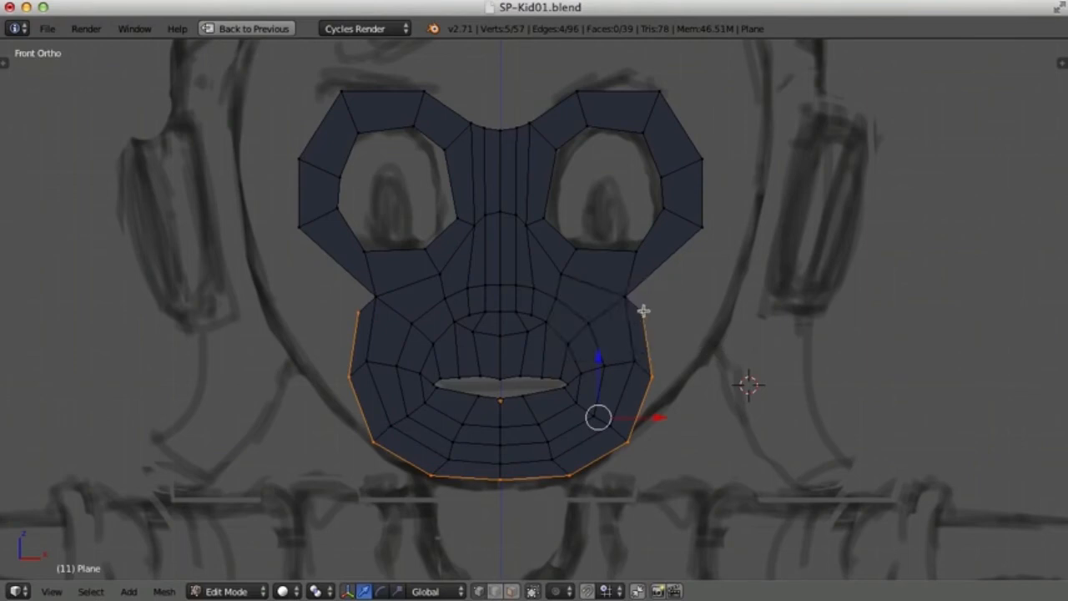
right_click(642, 311)
key("g")
left_click(706, 272)
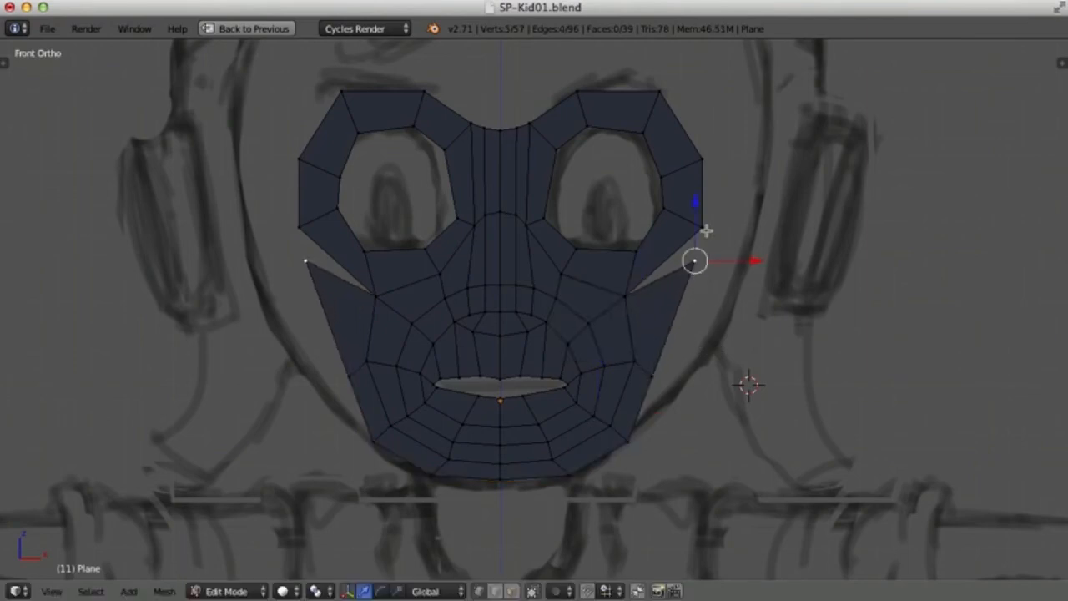
right_click(705, 231)
key("g")
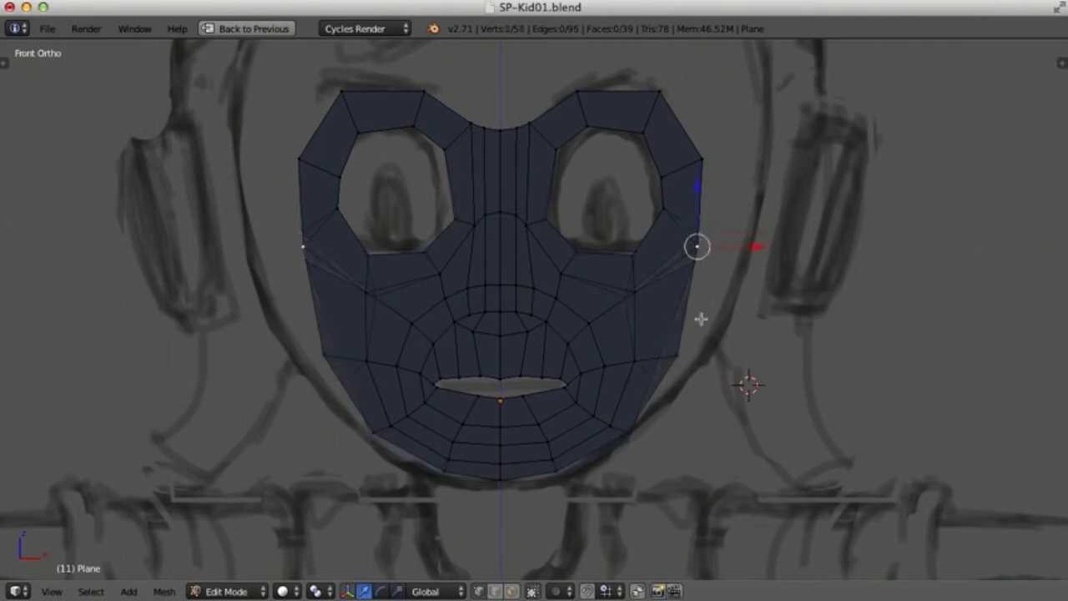
- Select the outer vertices from the eye ring's lower corner along the jaw to the chin center and extrude them outward to the face outline
left_click(678, 355, "ctrl")
left_click(628, 433, "ctrl")
left_click(551, 472, "ctrl")
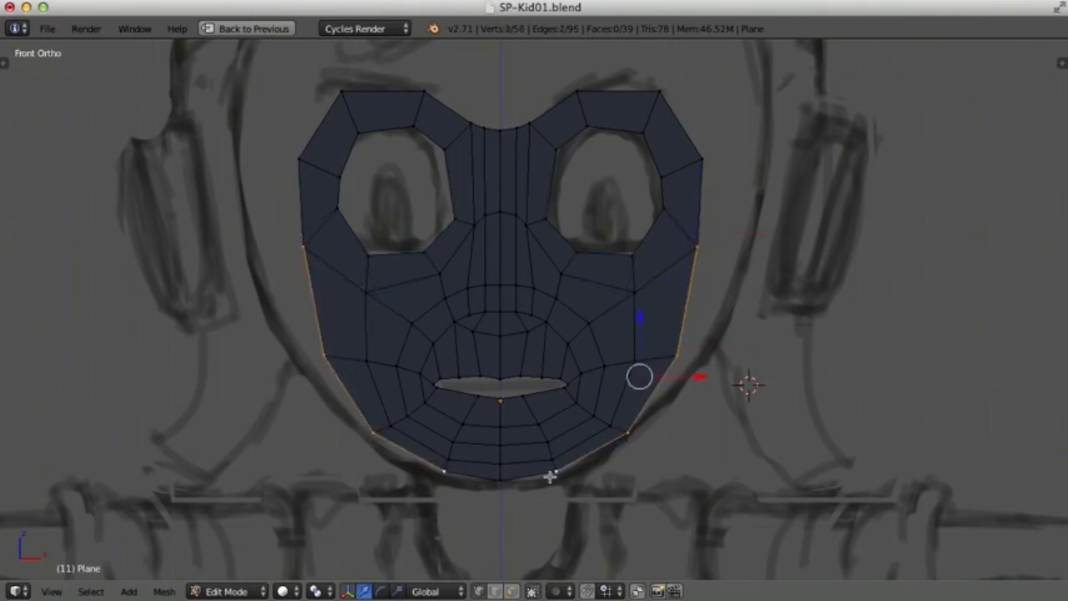
left_click(499, 481, "ctrl")
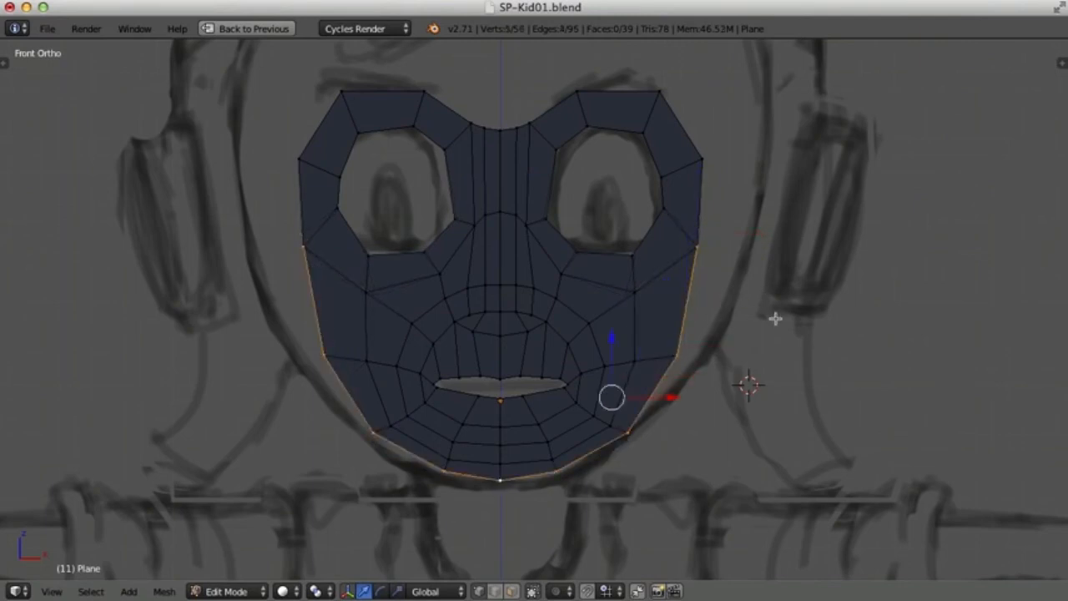
key("e")
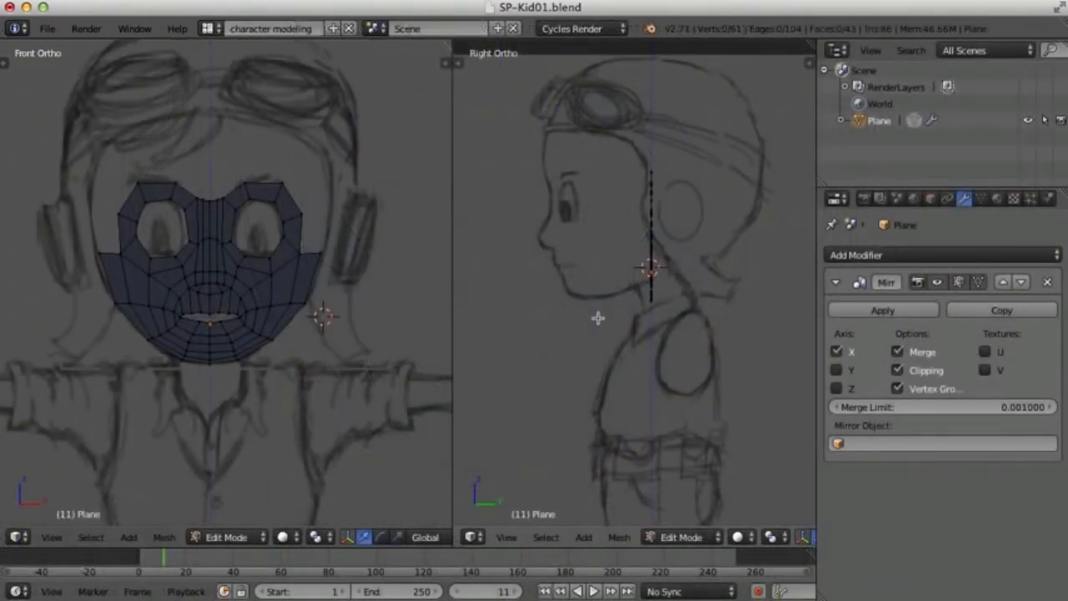
- Move the center vertex at the top of the nose bridge forward along Y onto the face profile in the side view
scroll(623, 291, "up", 2)
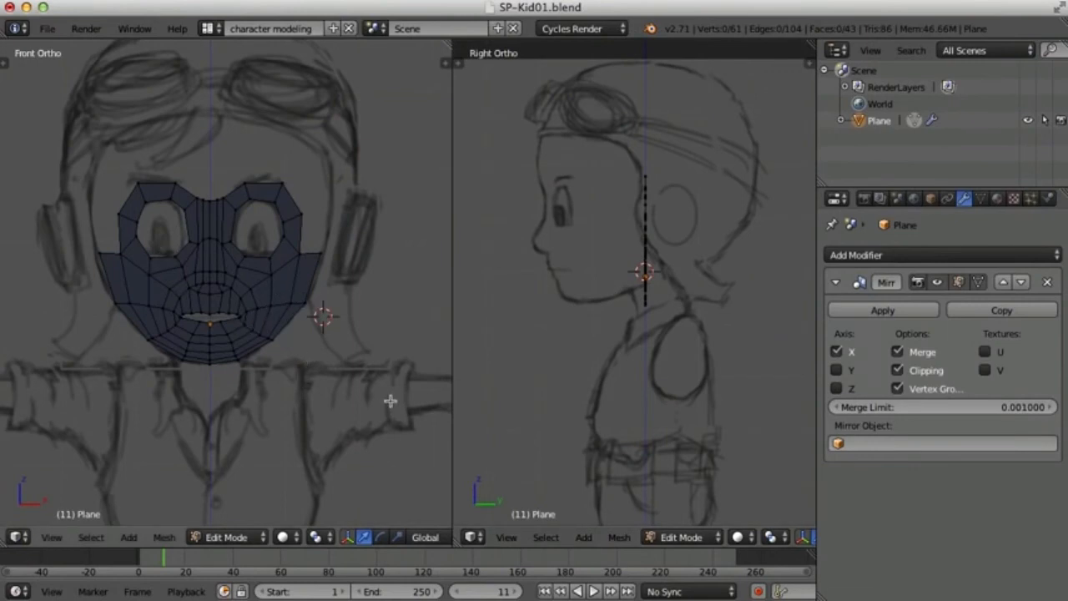
scroll(520, 276, "up", 1)
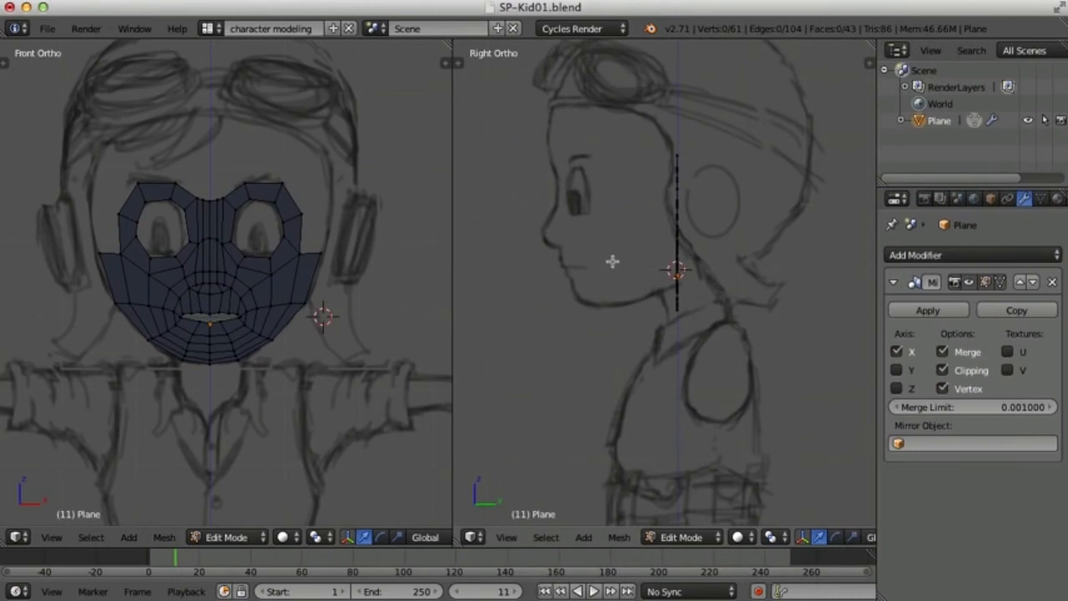
scroll(612, 262, "up", 1)
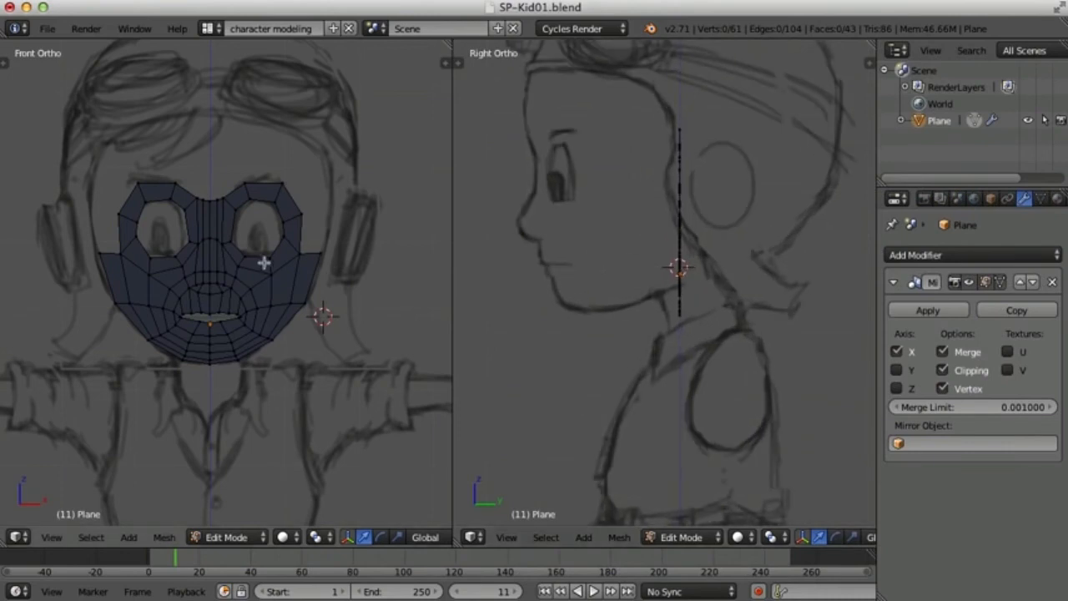
scroll(283, 262, "up", 3)
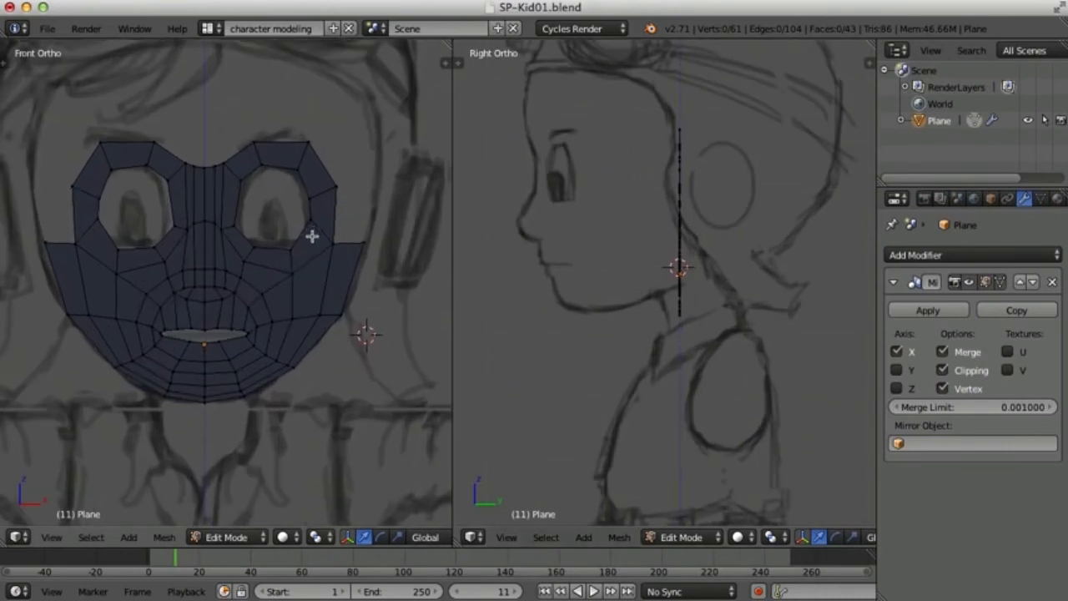
middle_click_drag(312, 235, 333, 219, "shift")
middle_click_drag(614, 207, 621, 226, "shift")
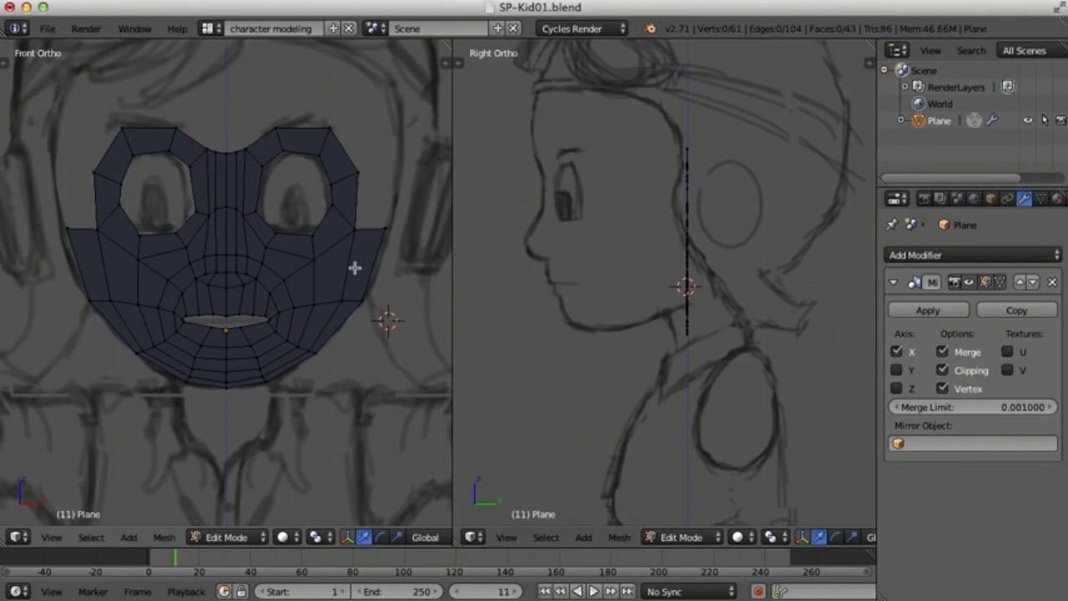
right_click(232, 157)
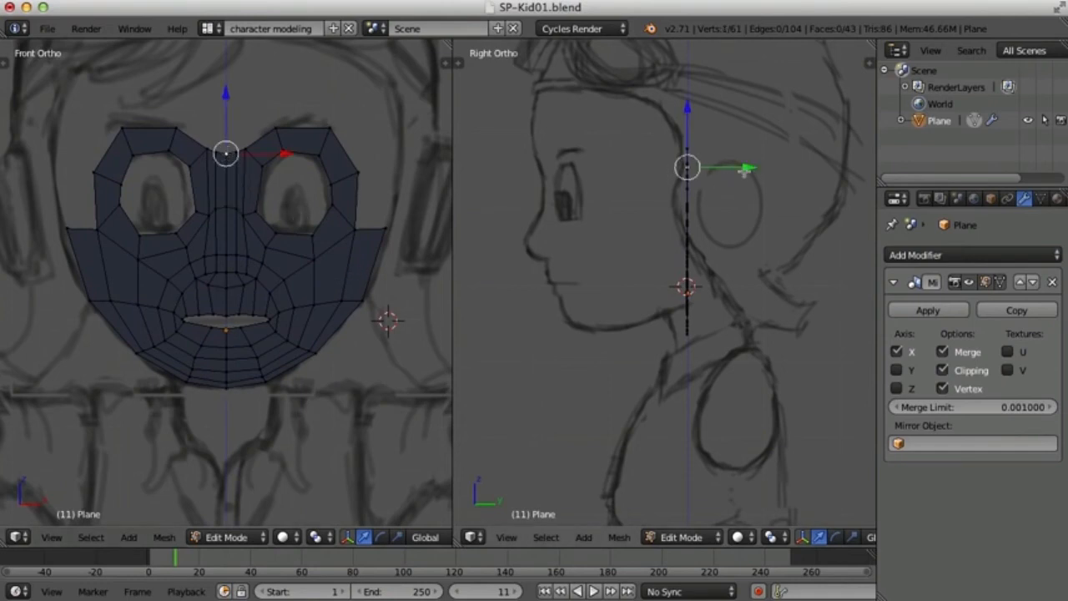
left_click_drag(749, 168, 604, 175)
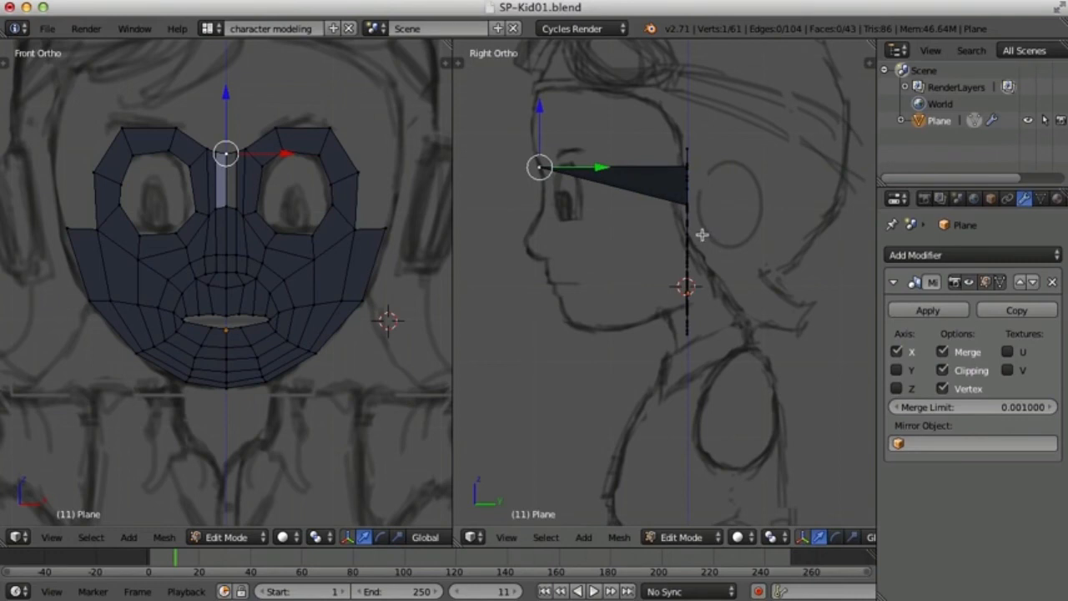
- Show both views in wireframe and move the next center vertex down the nose bridge forward along Y onto the side profile
key("z")
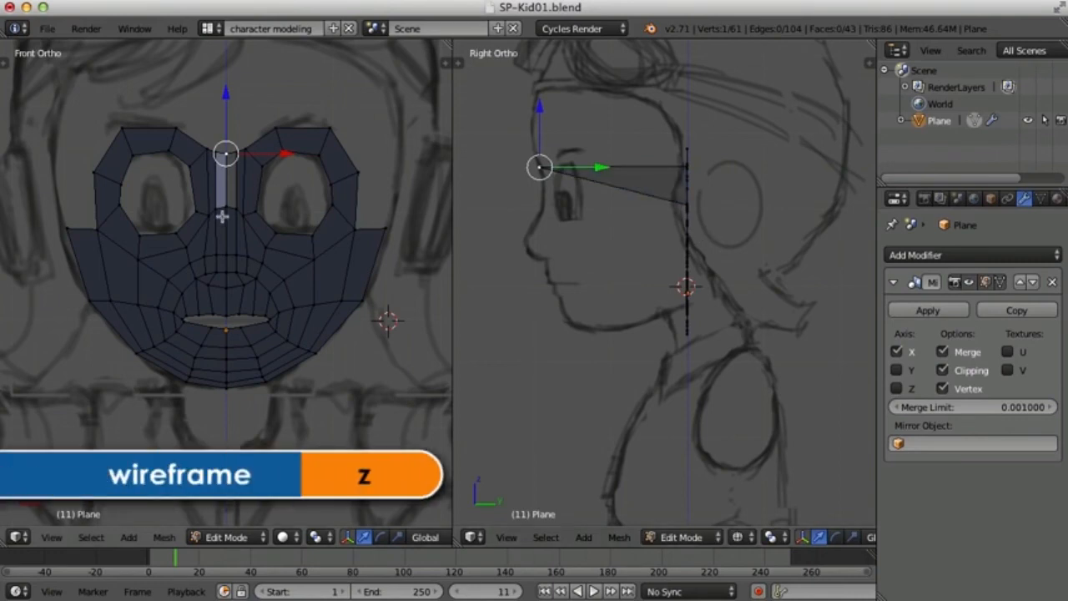
key("z")
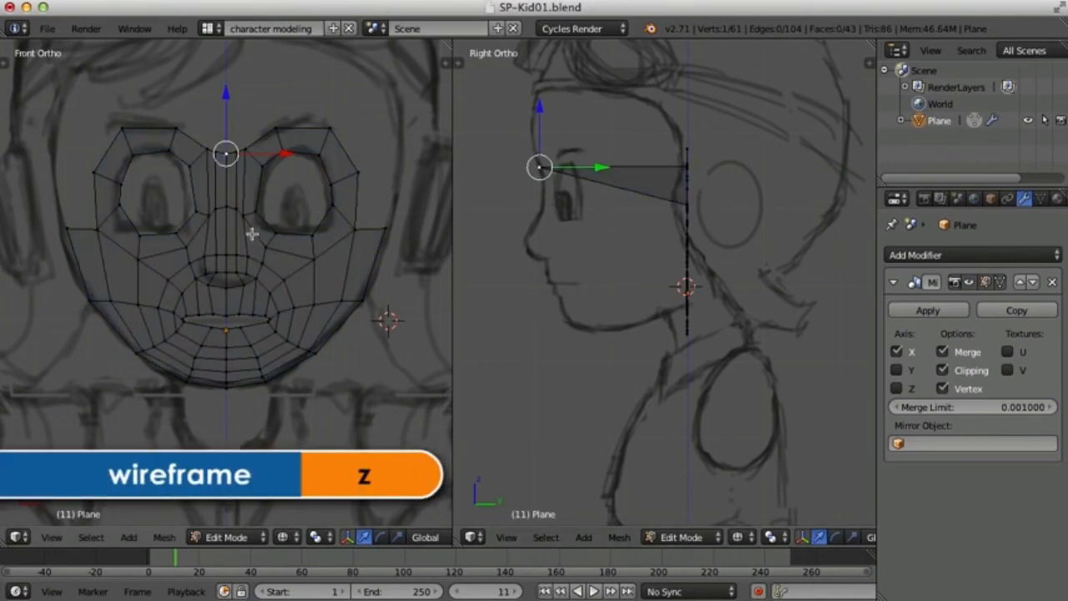
right_click(226, 205)
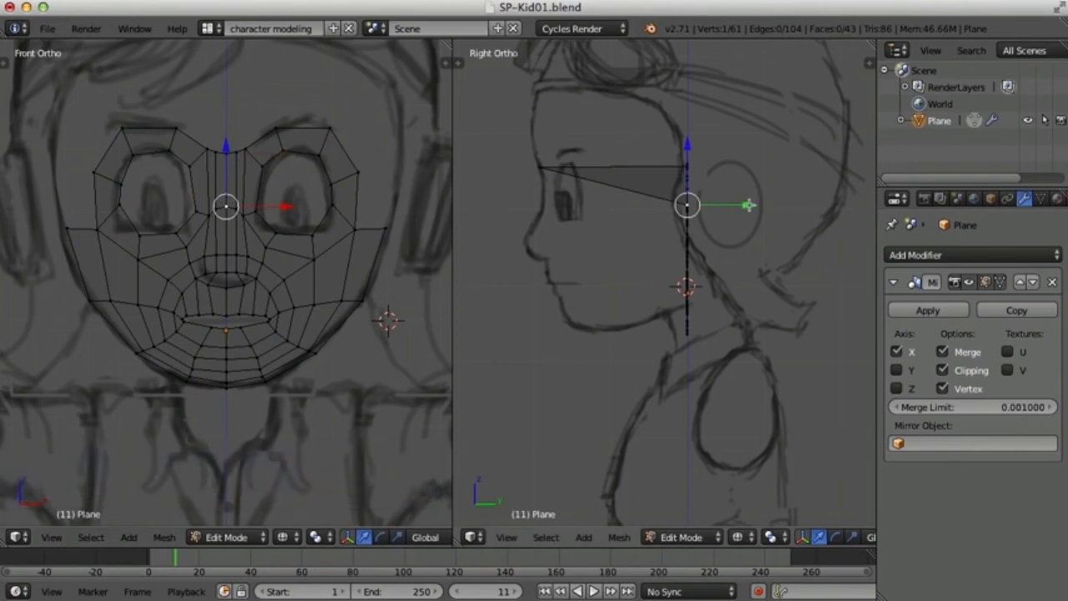
left_click_drag(744, 204, 602, 210)
- Move the nose tip vertex and the remaining center-line vertices down to the chin forward along Y to match the side profile
right_click(226, 255)
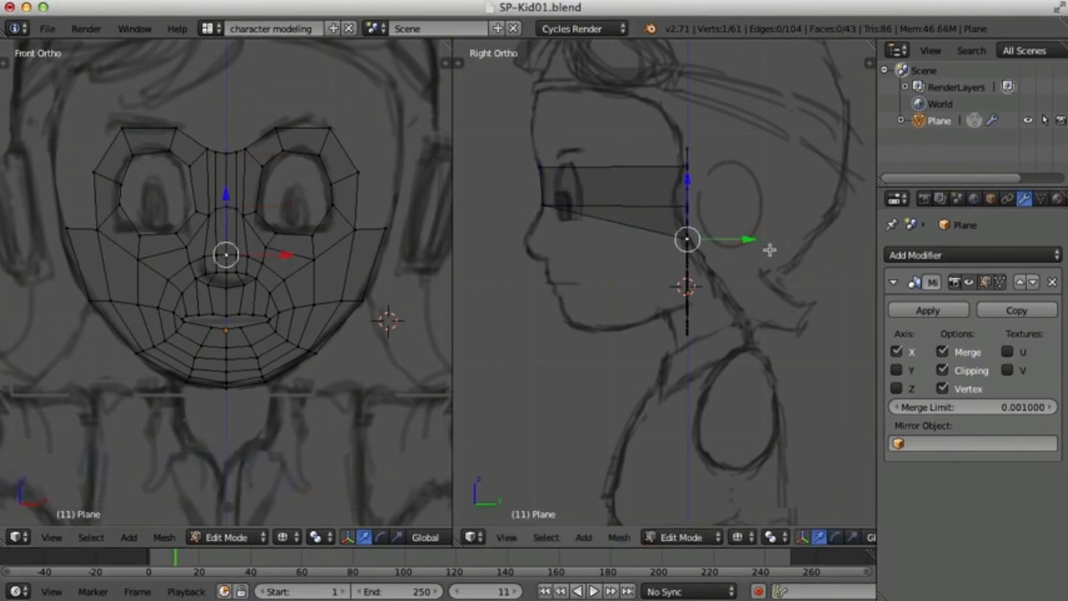
left_click_drag(745, 240, 579, 240)
left_click(579, 241)
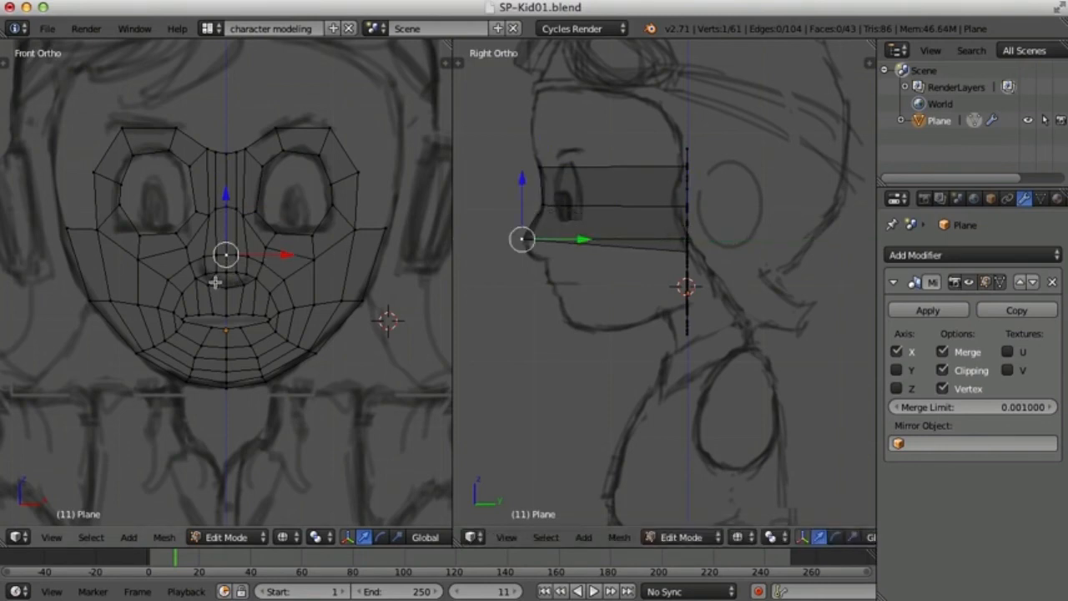
right_click(654, 272)
key("e")
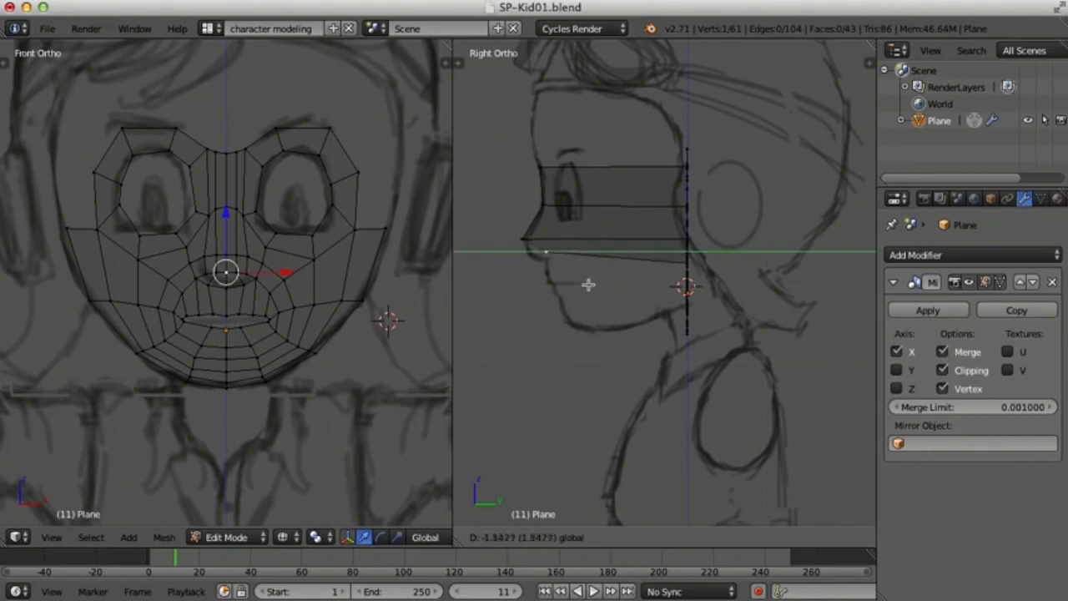
left_click(645, 341)
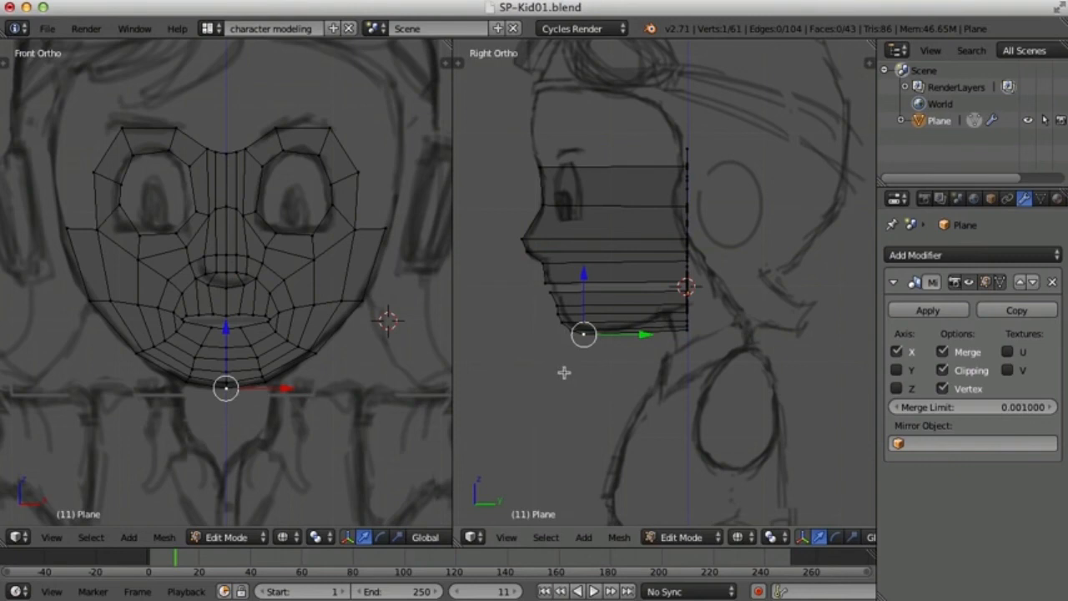
- Move the vertex column beside the center line, from the nose bridge down to the chin, forward along Y onto the side profile
right_click(234, 151)
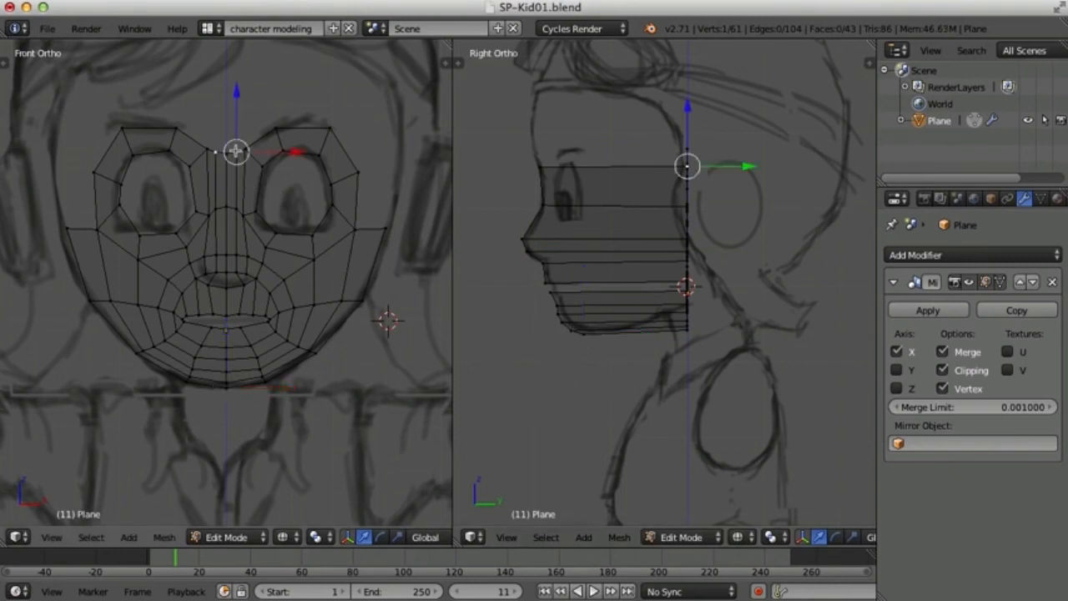
key("e")
key("y")
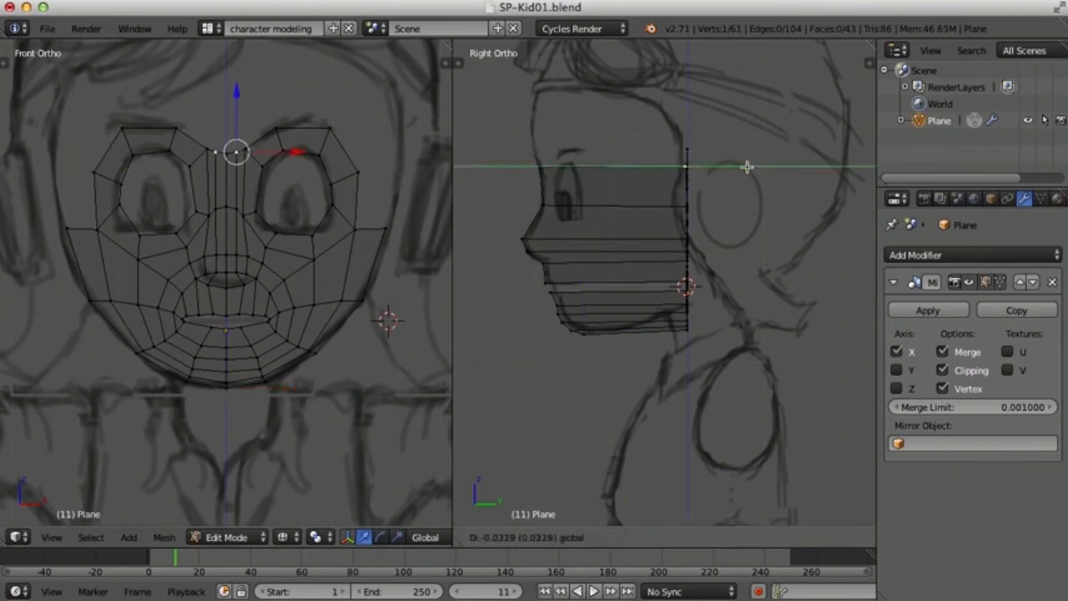
left_click(609, 168)
right_click(236, 208)
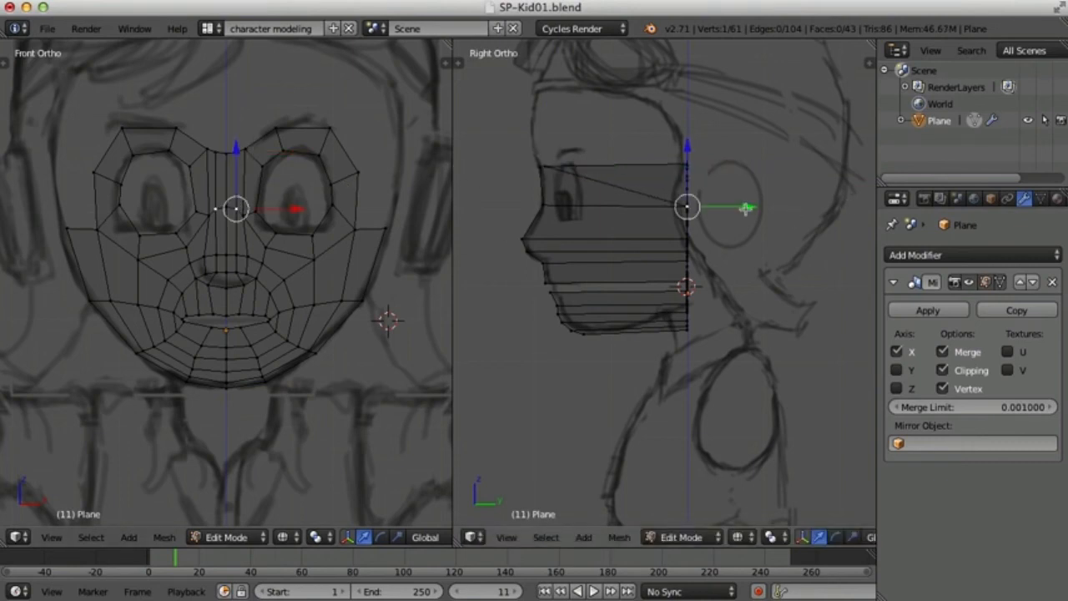
key("e")
key("y")
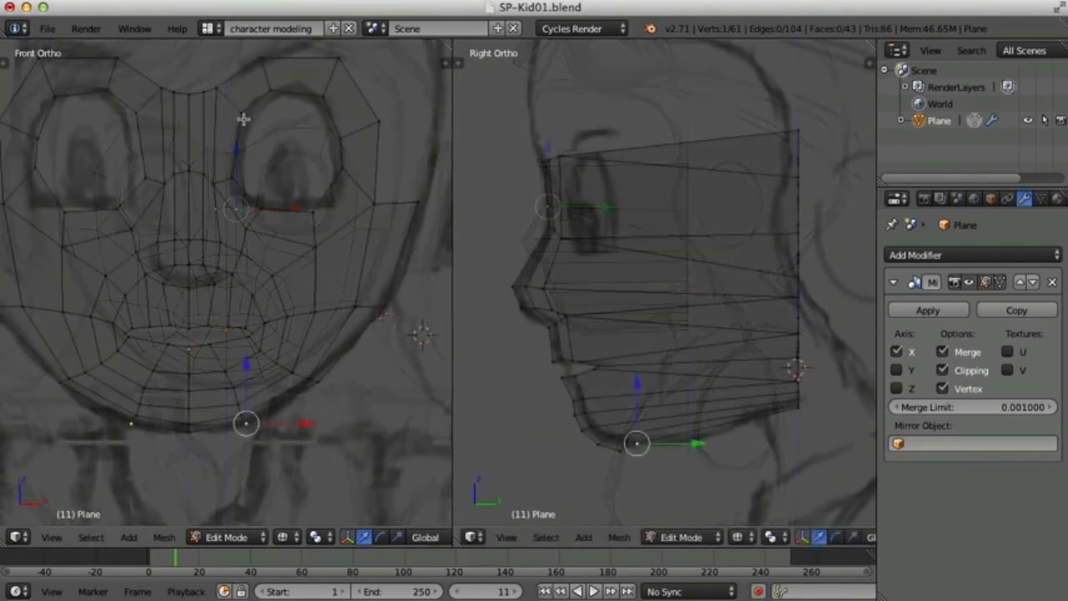
- Move the upper and lower vertices on the eye opening's inner edge forward along Y to the eye drawn in the side view
right_click(243, 117)
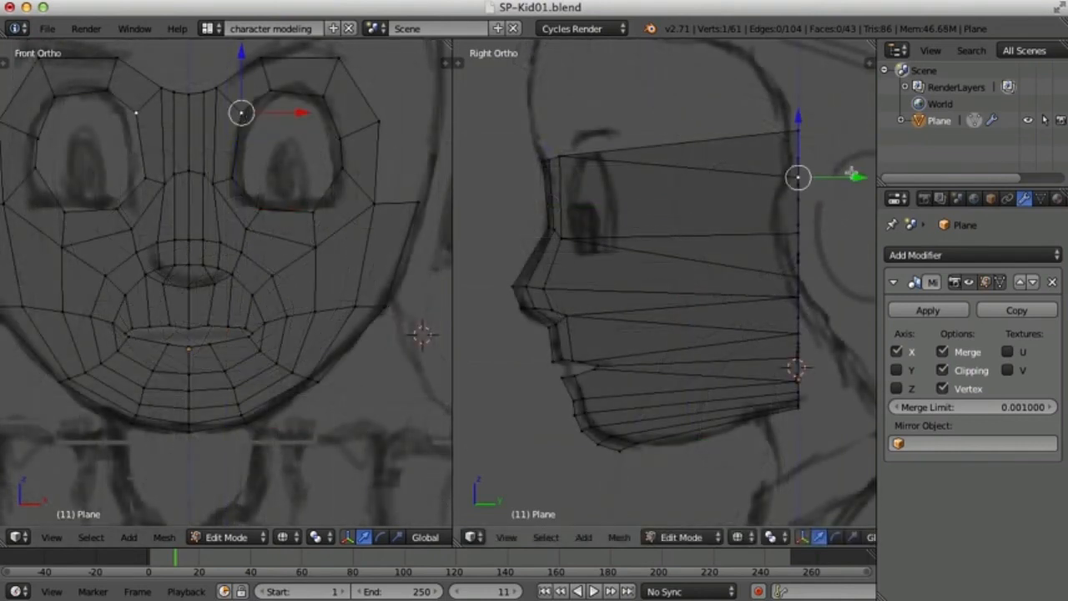
key("e")
key("y")
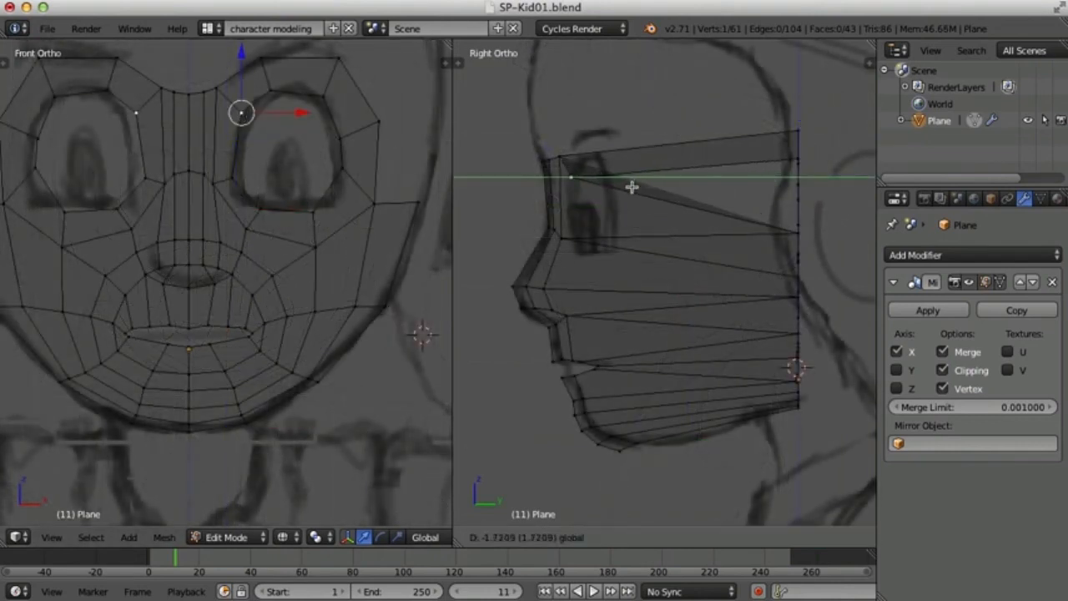
left_click(631, 187)
right_click(232, 177)
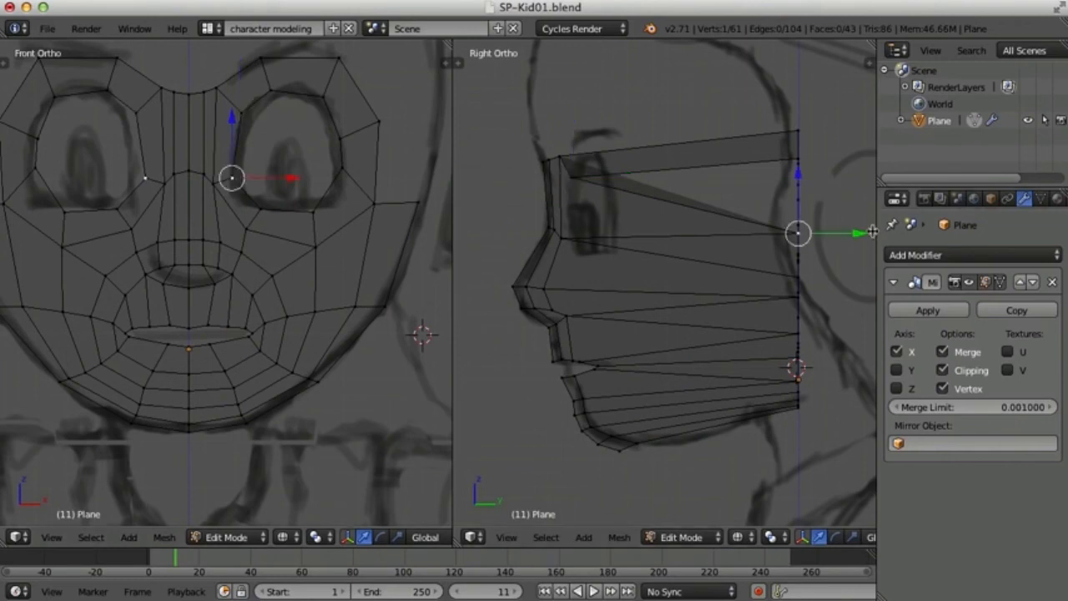
key("e")
key("y")
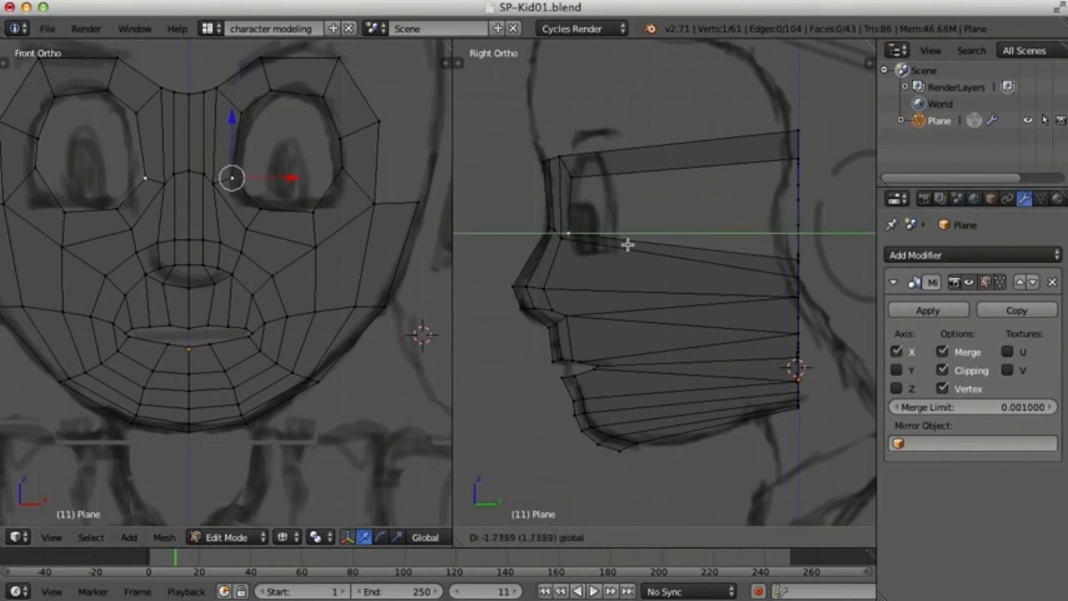
left_click(627, 244)
- Move the eye opening's bottom and outer vertices and the surrounding ring forward along Y, ending with the ring's lower outer corner
right_click(260, 208)
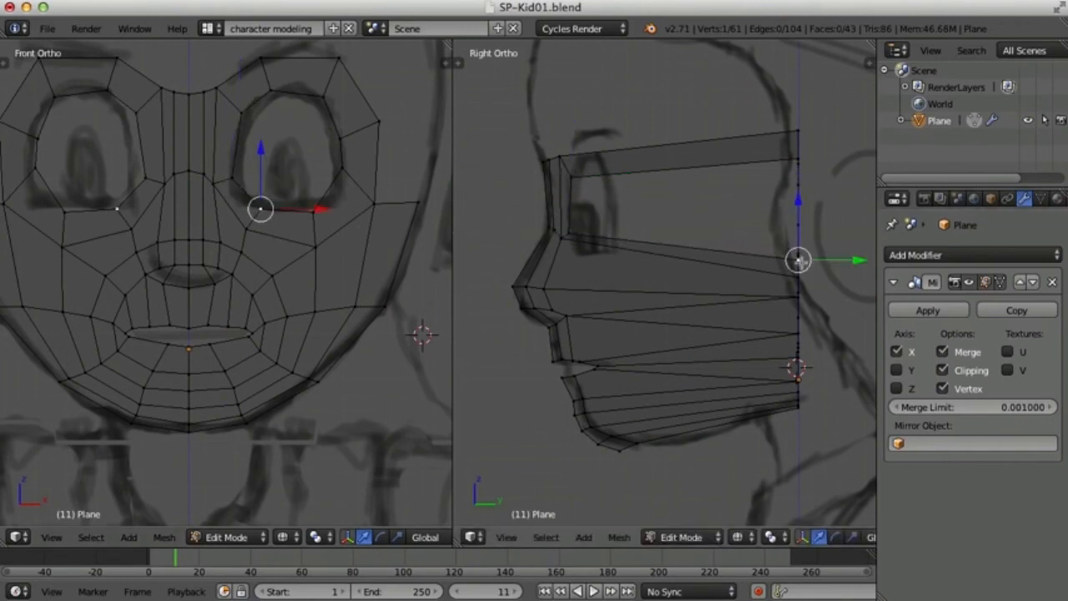
key("e")
key("y")
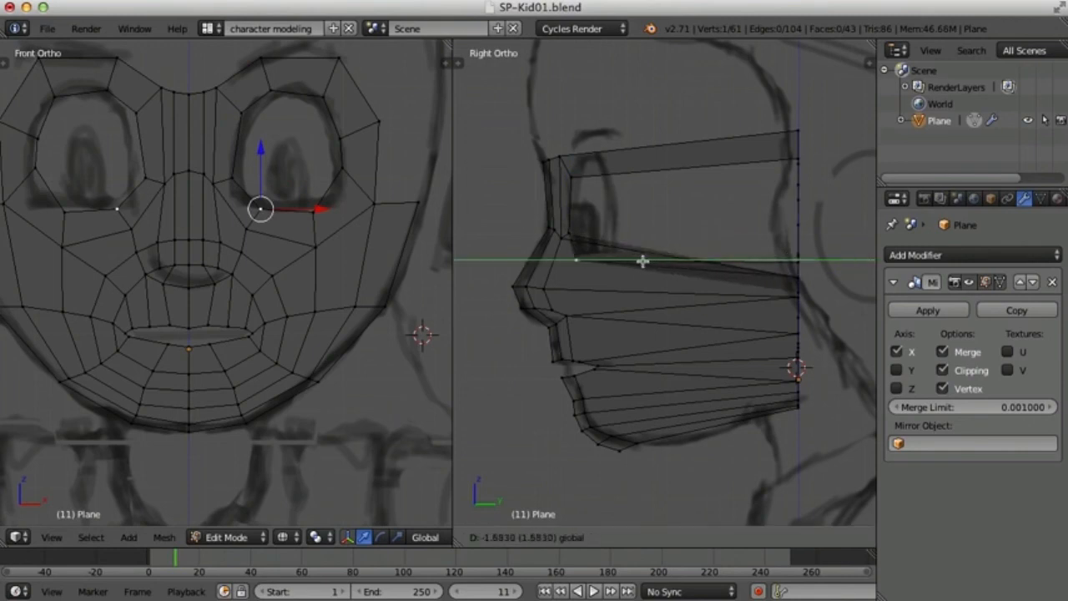
left_click(642, 261)
right_click(312, 212)
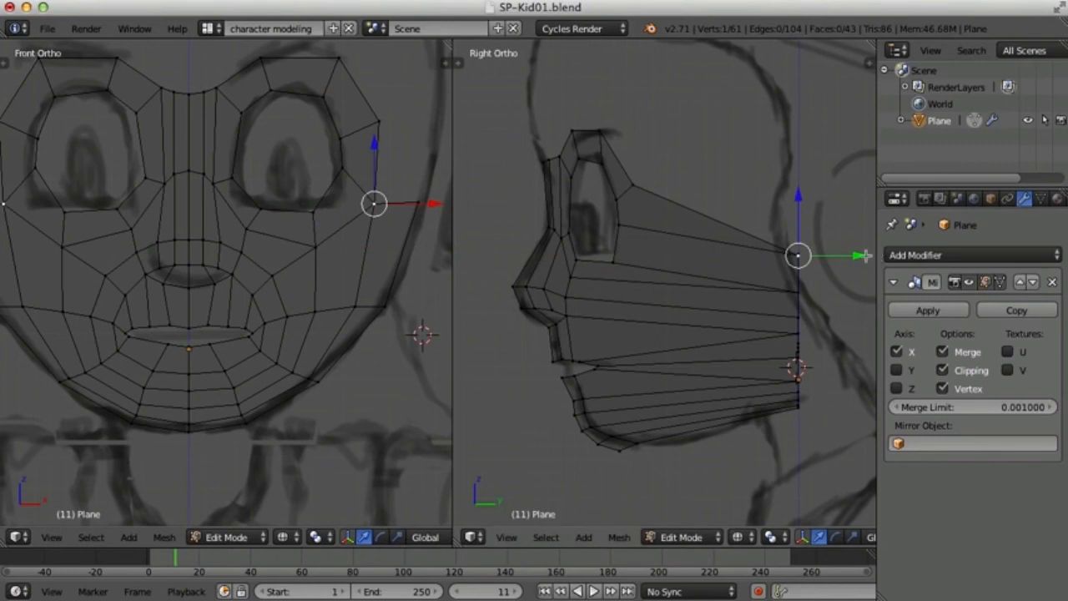
key("e")
key("y")
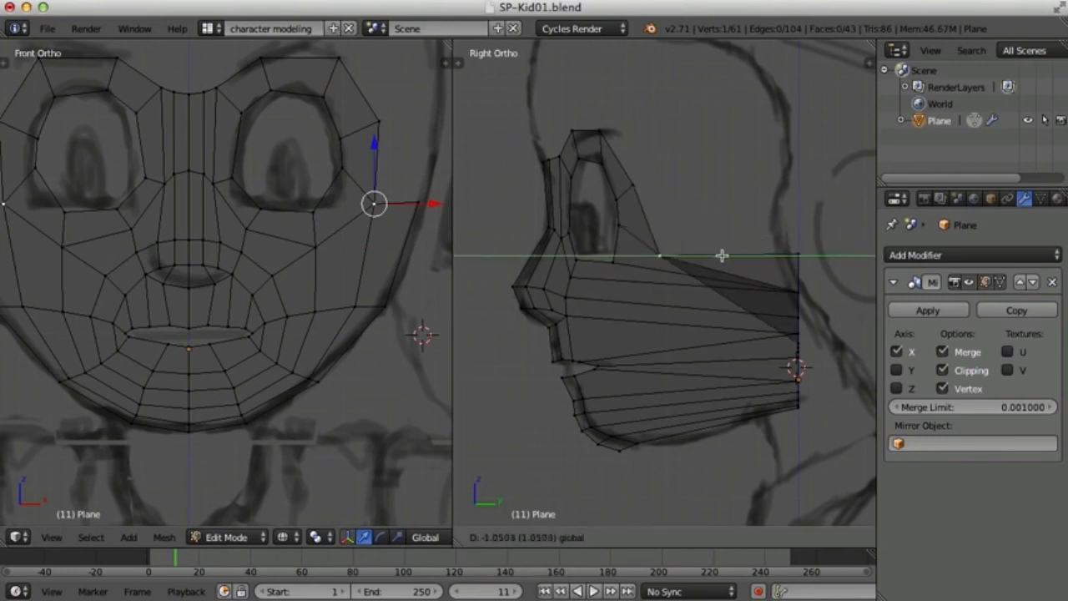
left_click(705, 254)
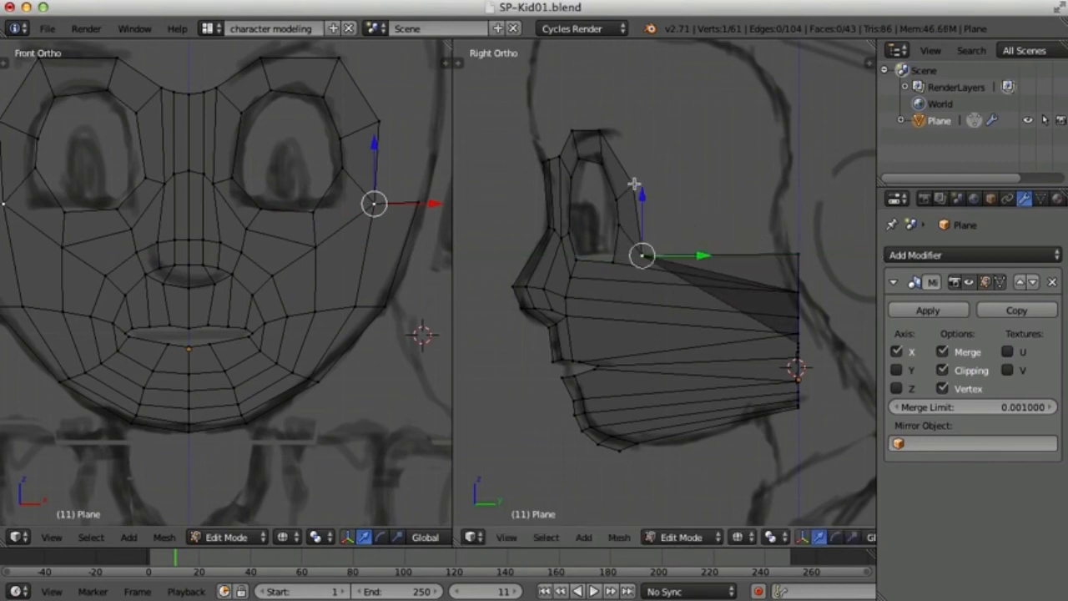
- Shift the outer side vertex and the top outer corner vertex of the eye ring slightly backward along Y
left_click(635, 184, "ctrl")
key("e")
key("y")
left_click(710, 182)
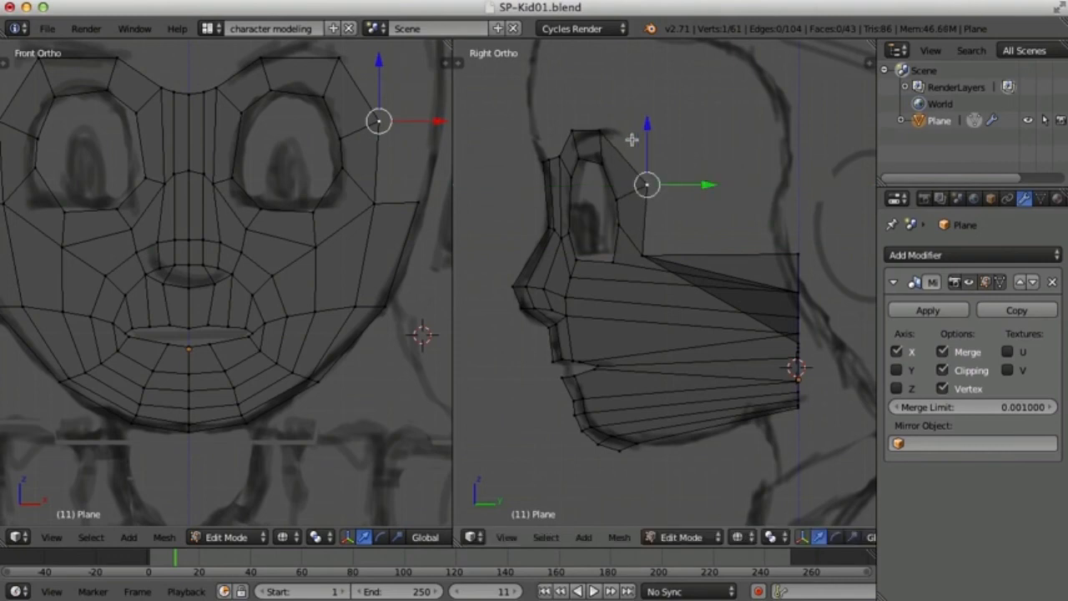
right_click(598, 129)
left_click_drag(670, 130, 678, 131)
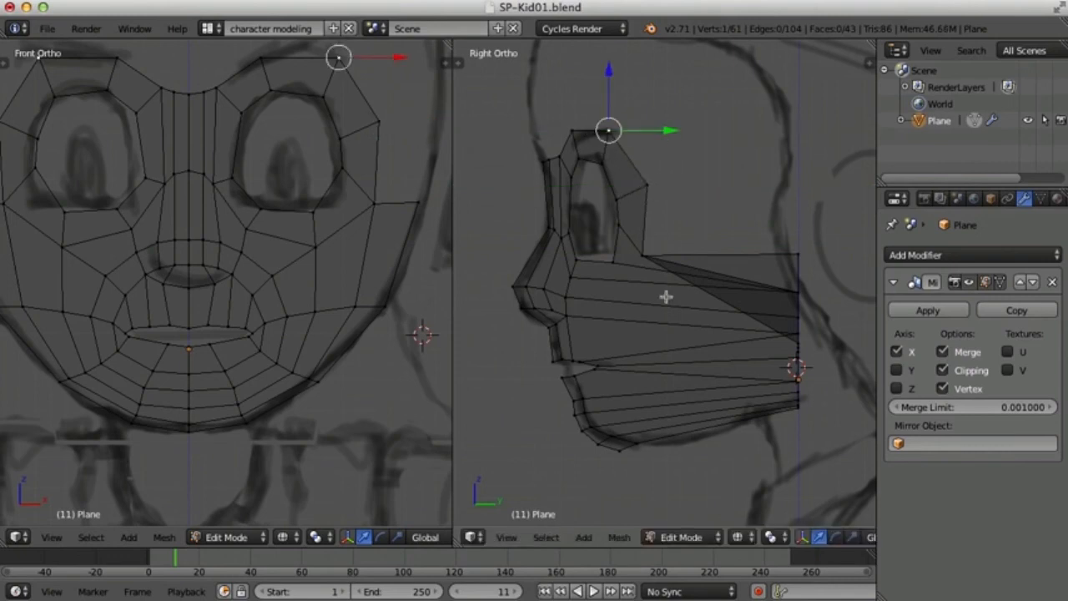
- Move the face outline vertex level with the eye's lower edge forward along Y, just behind the eye ring in the side view
right_click(315, 246)
right_click(312, 212)
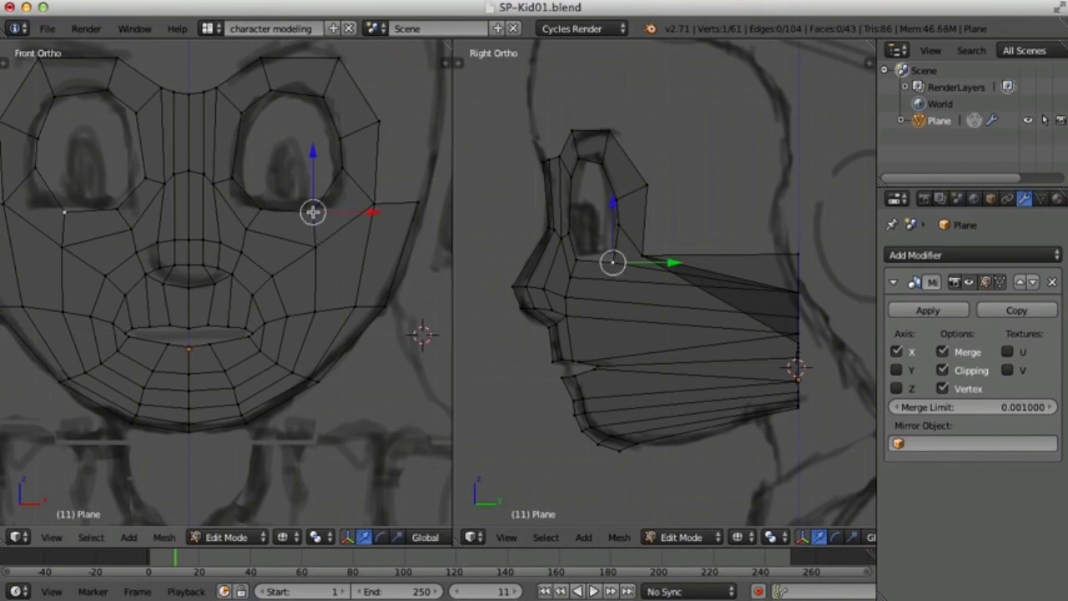
right_click(377, 205)
right_click(418, 202)
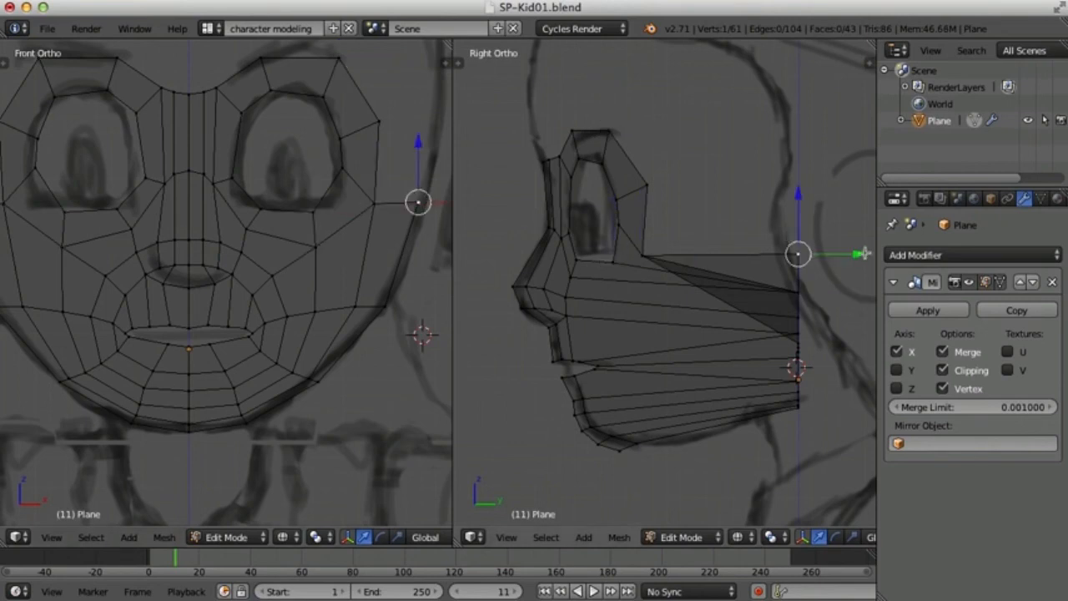
left_click_drag(863, 254, 733, 255)
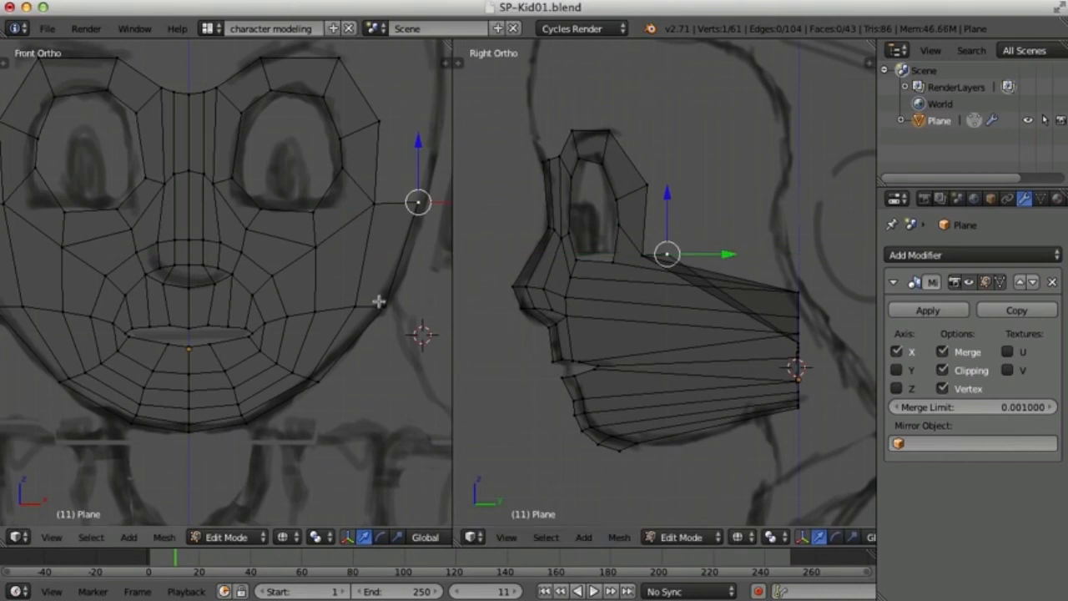
- Move the cheek vertices below the eye and the remaining mouth and jaw vertices forward along Y to round the face
right_click(316, 247)
left_click_drag(864, 292, 672, 294)
right_click(273, 276)
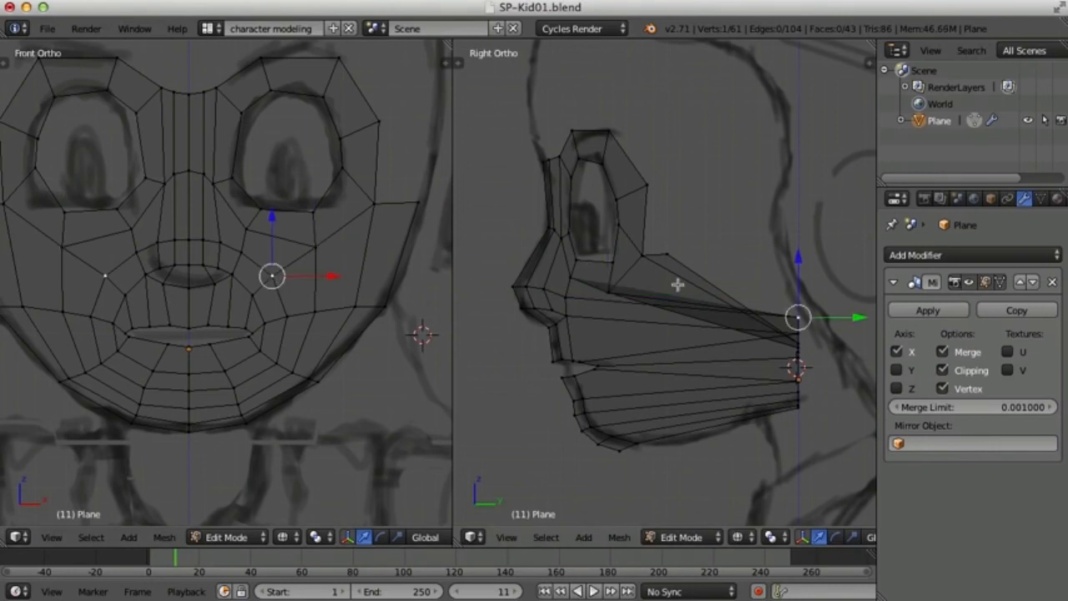
left_click_drag(860, 328, 642, 313)
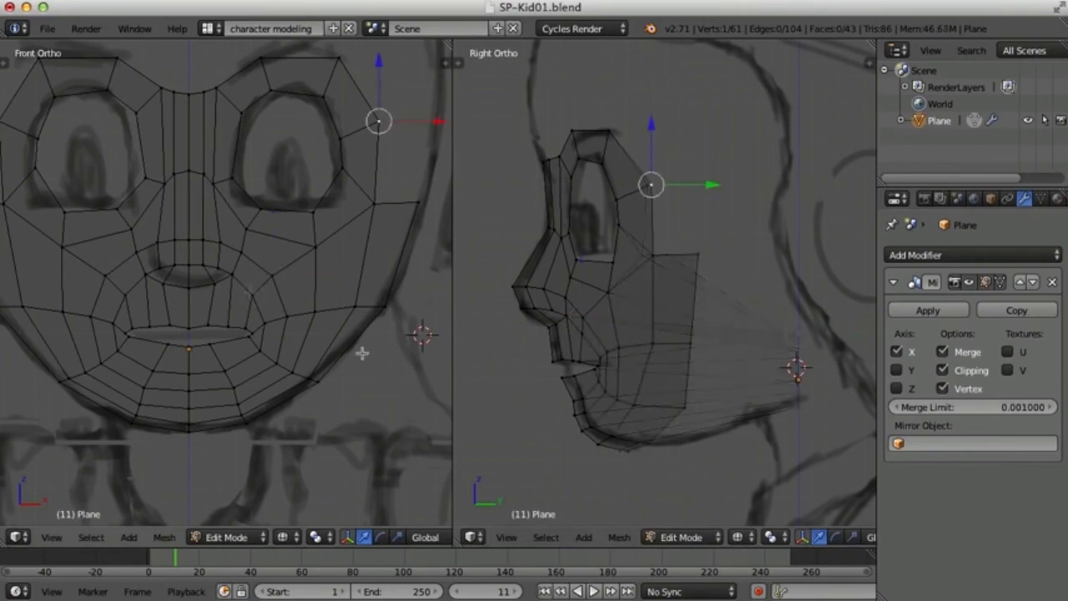
- Switch to the Default screen layout and examine the shaped face mesh from several angles in perspective
scroll(357, 352, "down", 5)
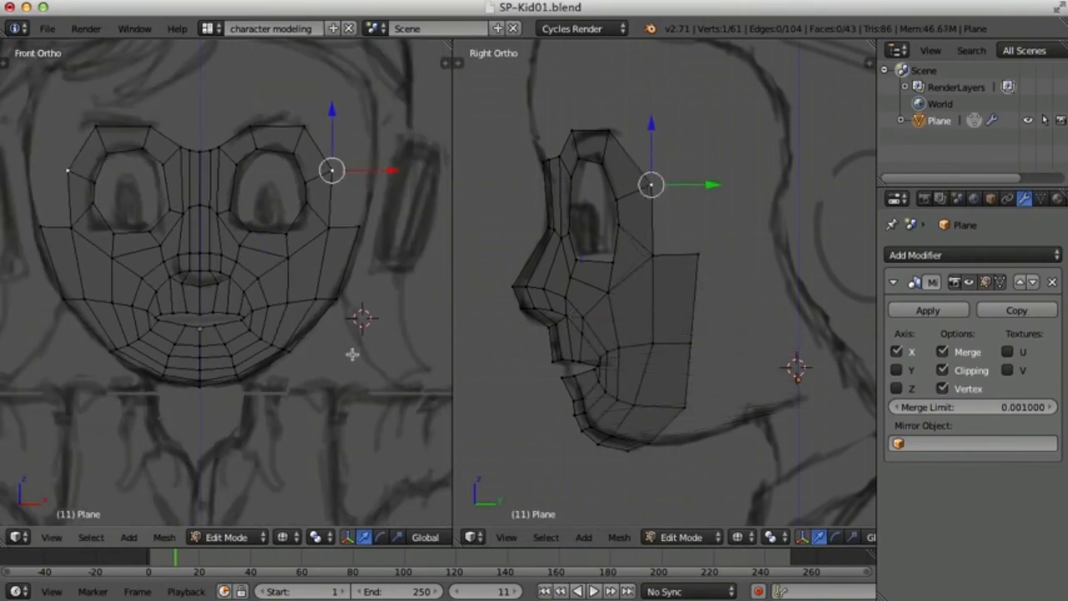
scroll(619, 332, "down", 4)
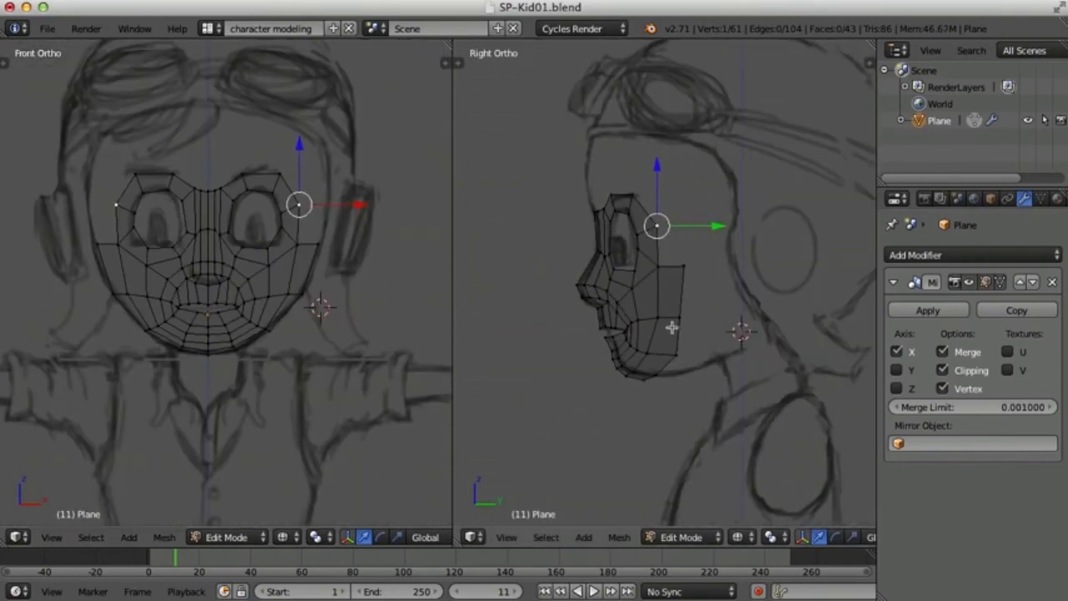
scroll(674, 330, "down", 3)
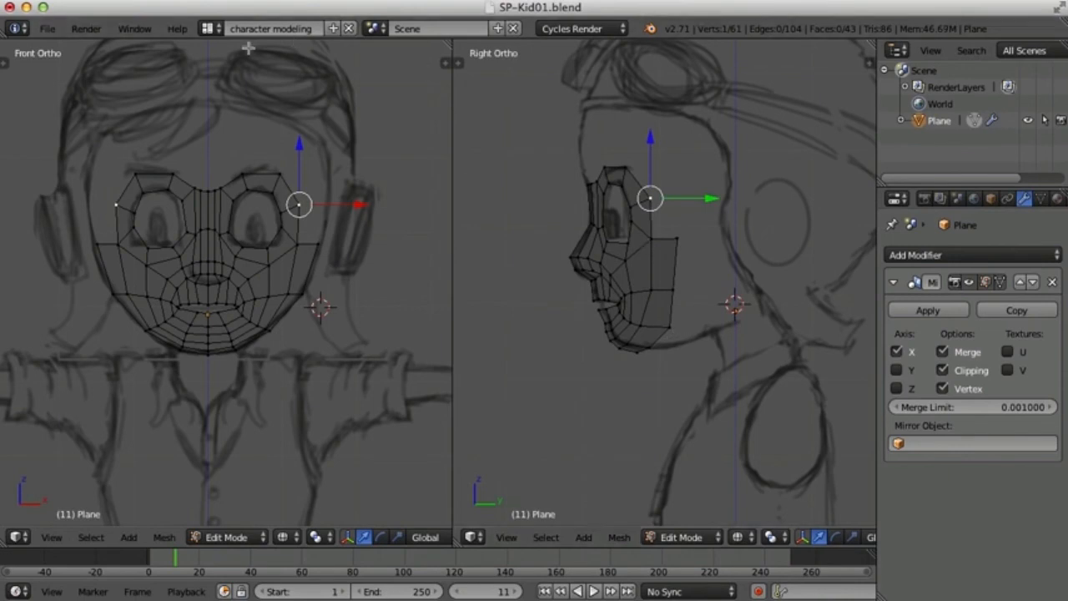
left_click(207, 28)
key("Down")
key("Down")
key("Return")
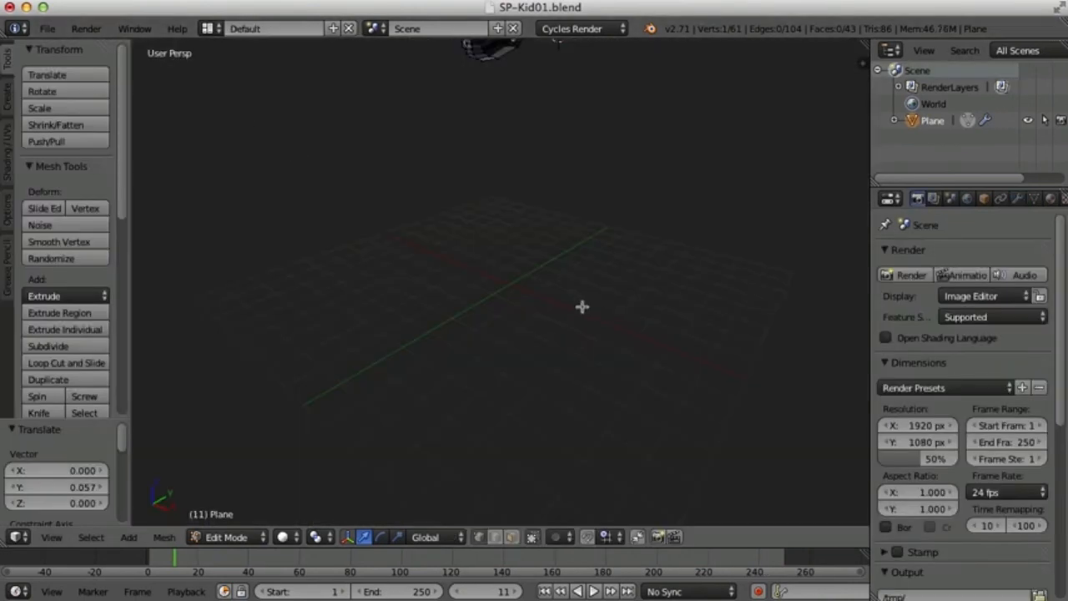
middle_click_drag(680, 387, 621, 412)
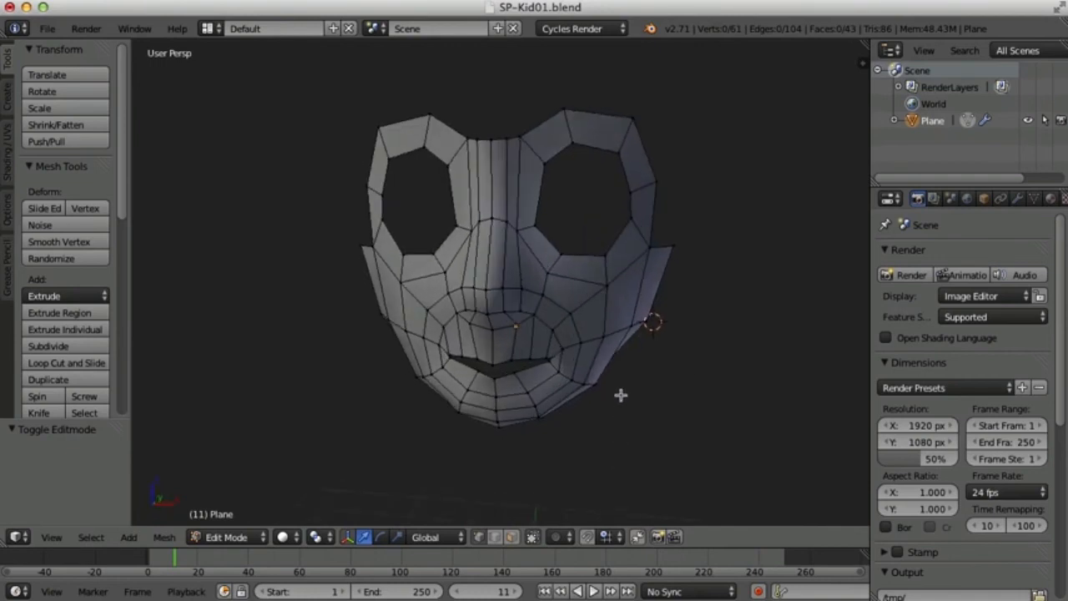
middle_click_drag(645, 313, 578, 299)
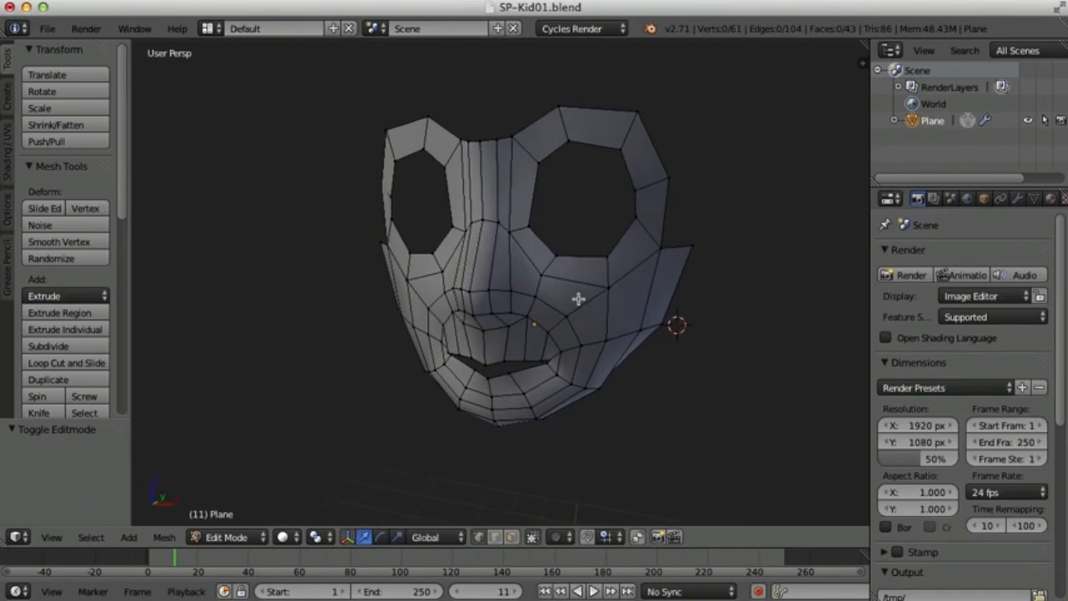